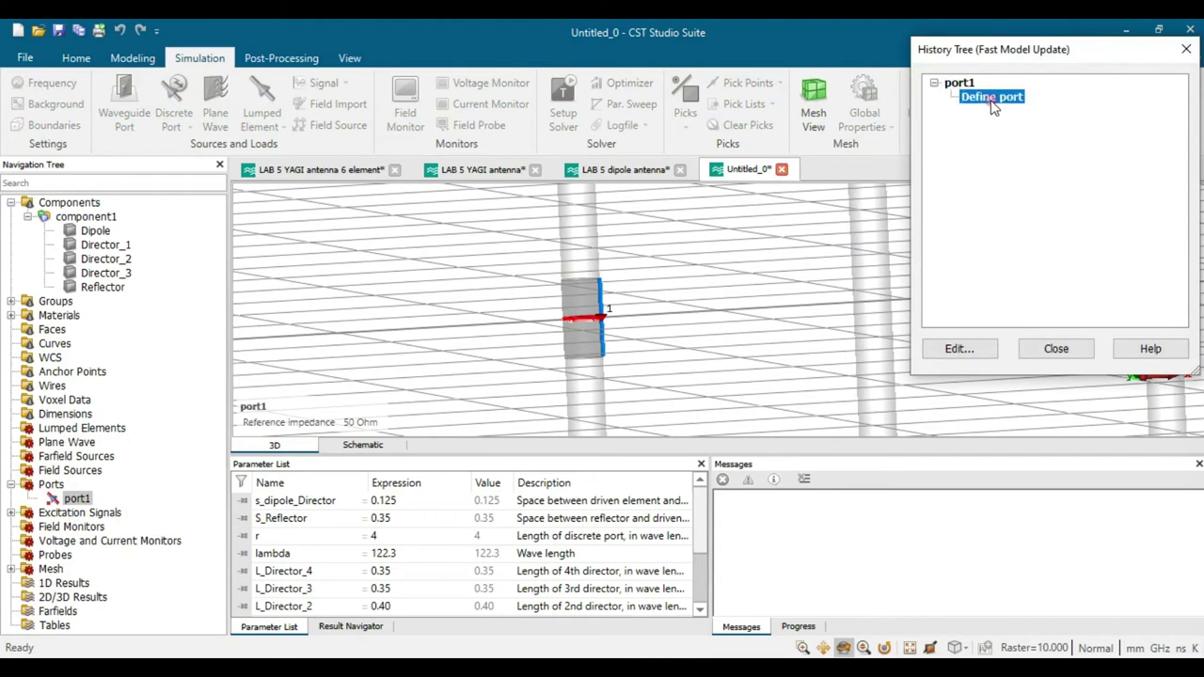
# Review the discrete face port's properties for port1, leave them as they are, and view all the antenna elements
pyautogui.doubleClick(994, 102)
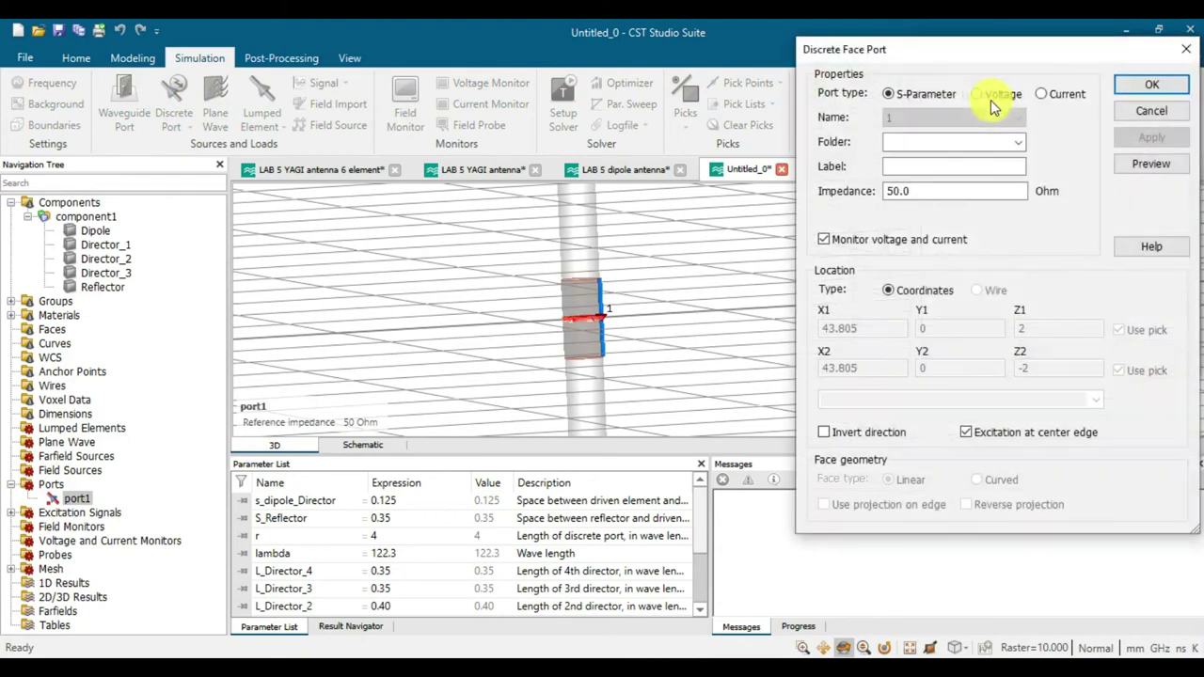
pyautogui.click(1151, 111)
pyautogui.click(1055, 349)
pyautogui.scroll(-5, 731, 324)
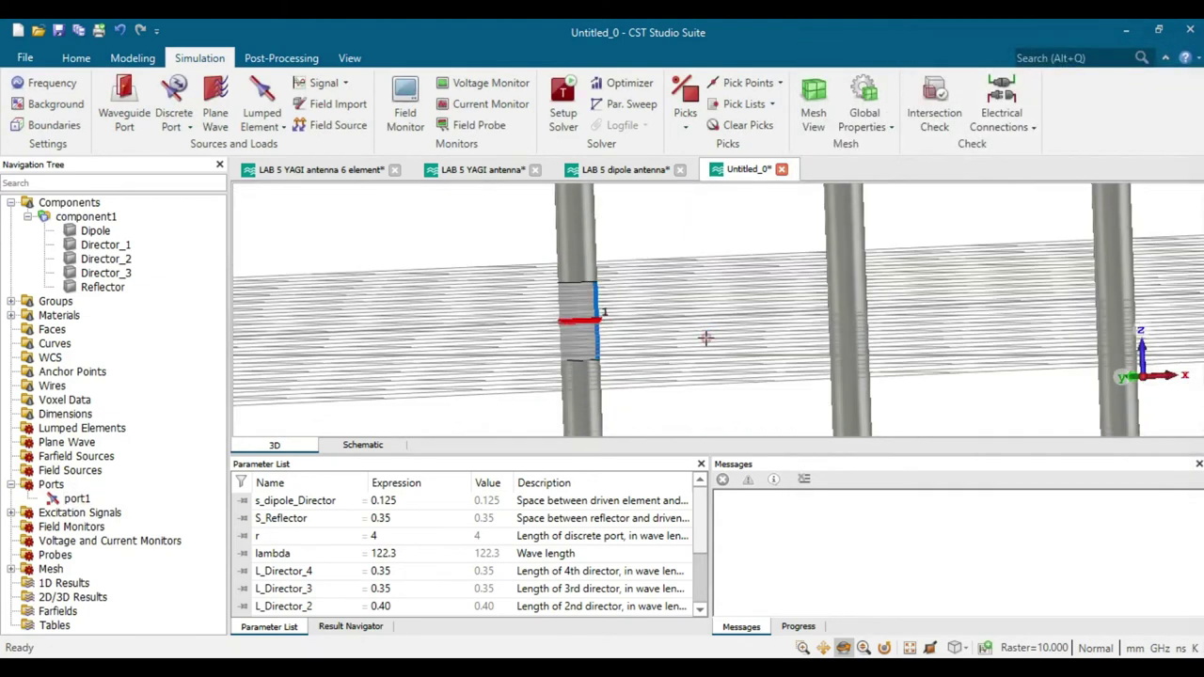
pyautogui.scroll(-5, 731, 324)
pyautogui.moveTo(752, 334); pyautogui.dragTo(651, 320)
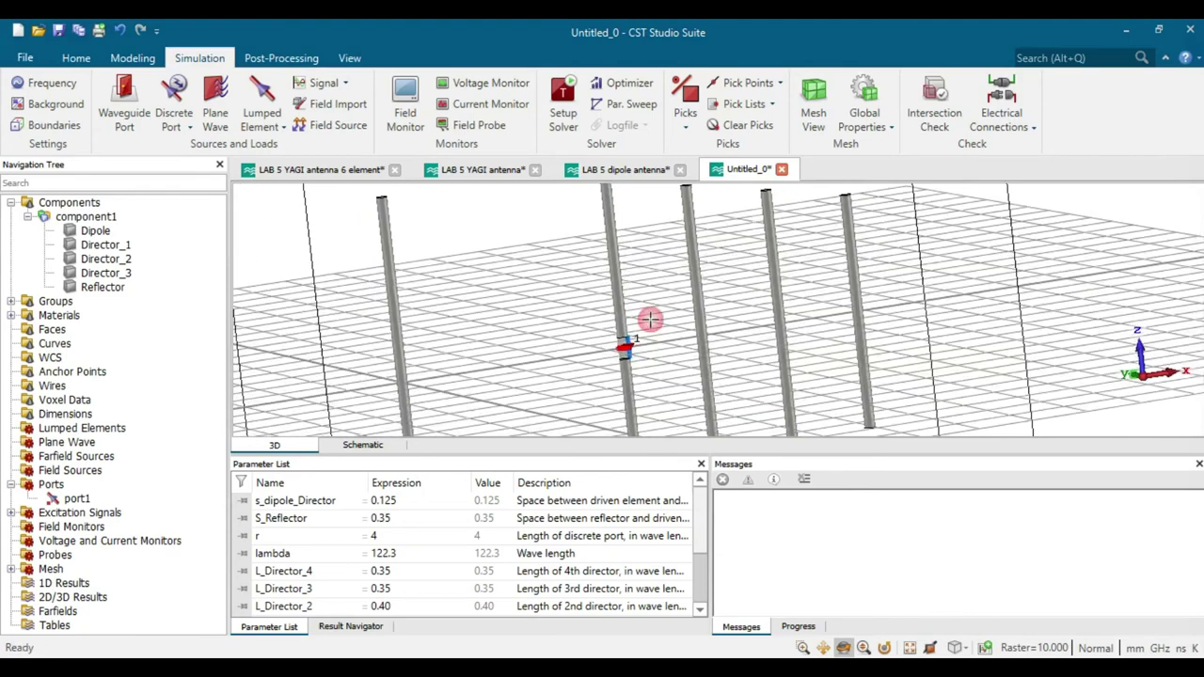
# Review the frequency range, boundary conditions and field monitor settings without changing them
pyautogui.click(54, 83)
pyautogui.click(472, 335)
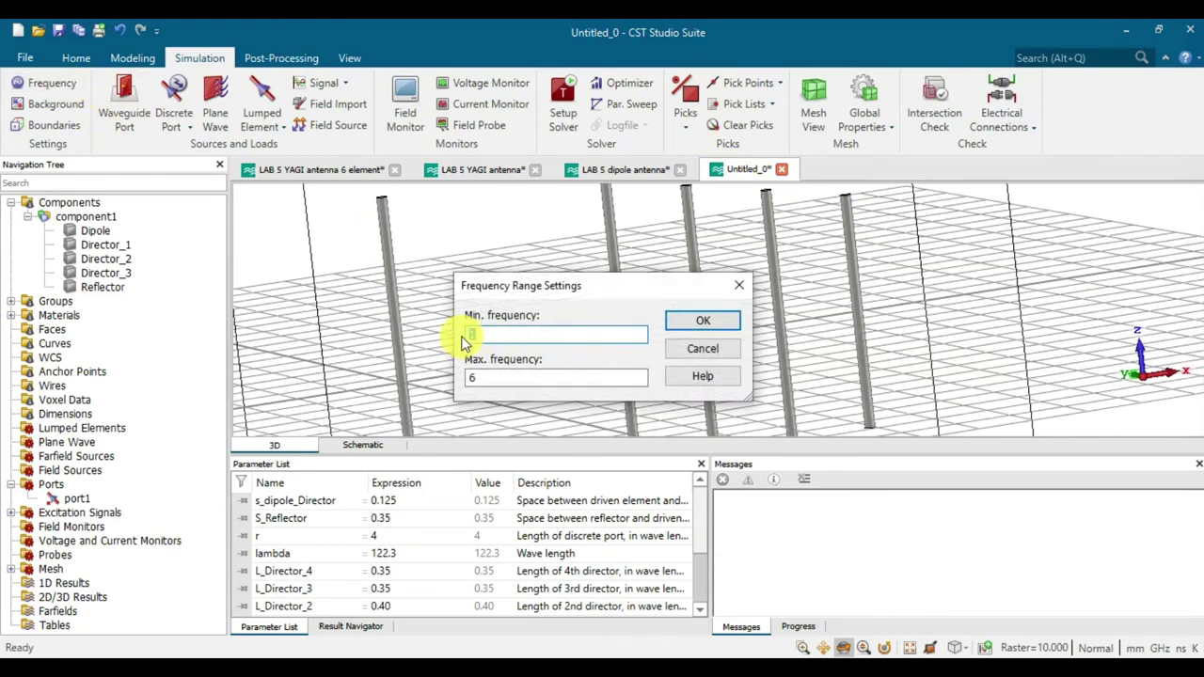
pyautogui.click(702, 349)
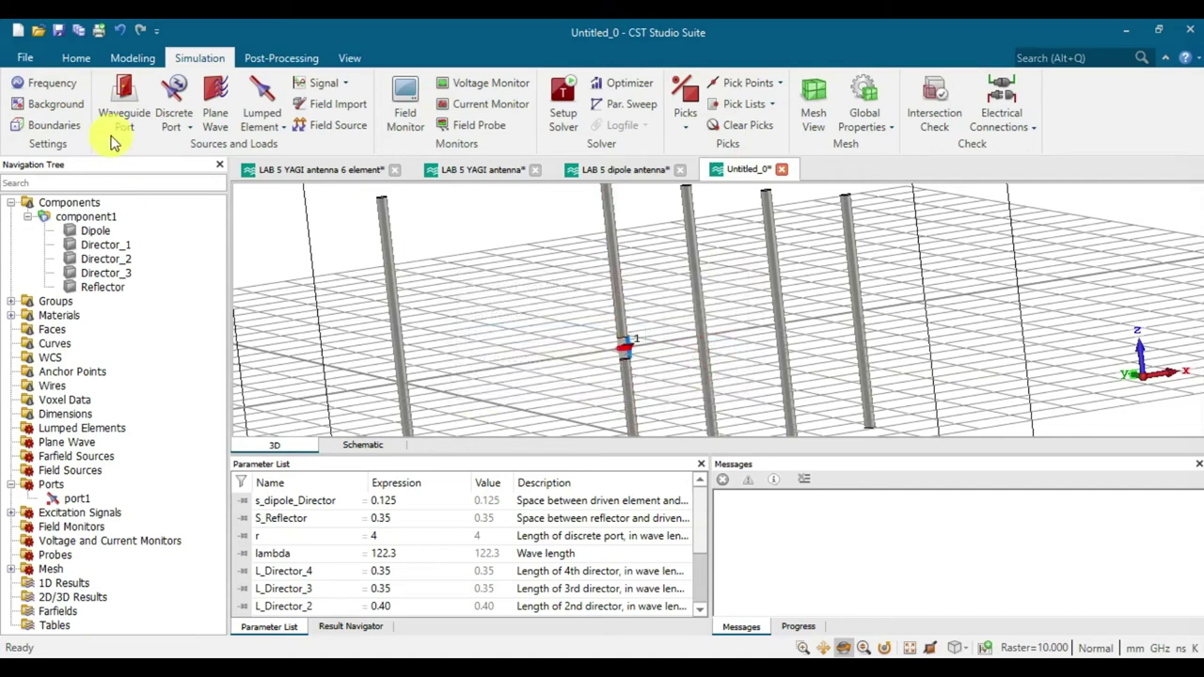
pyautogui.click(56, 125)
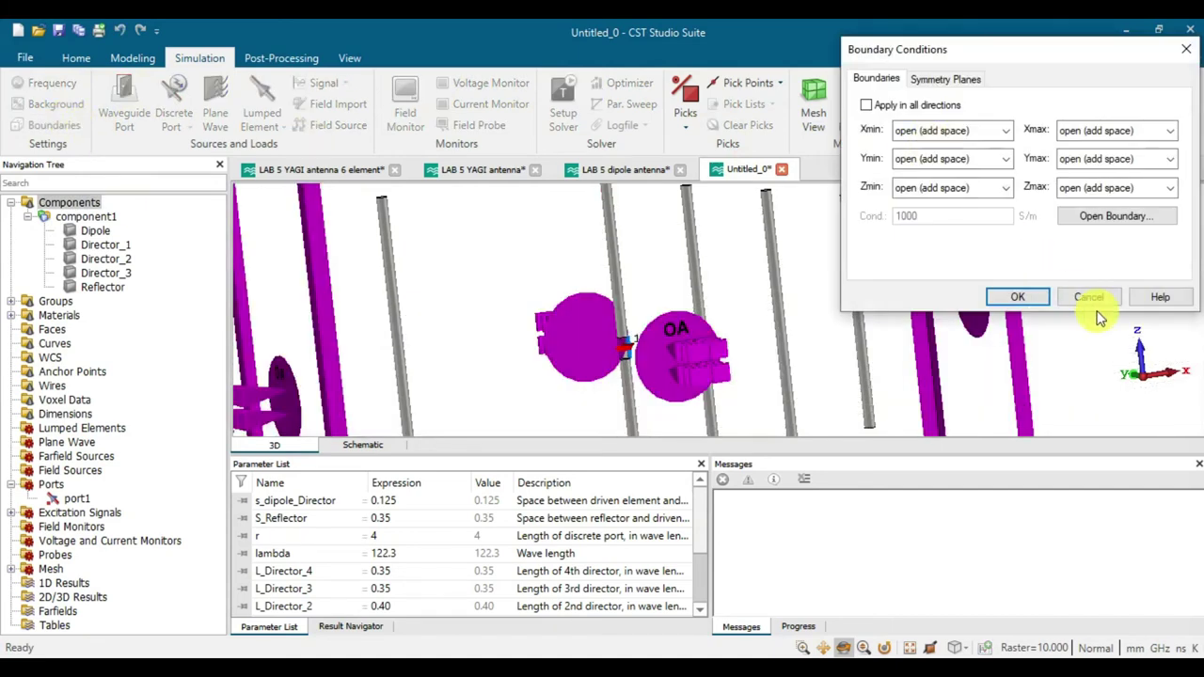
pyautogui.click(1091, 297)
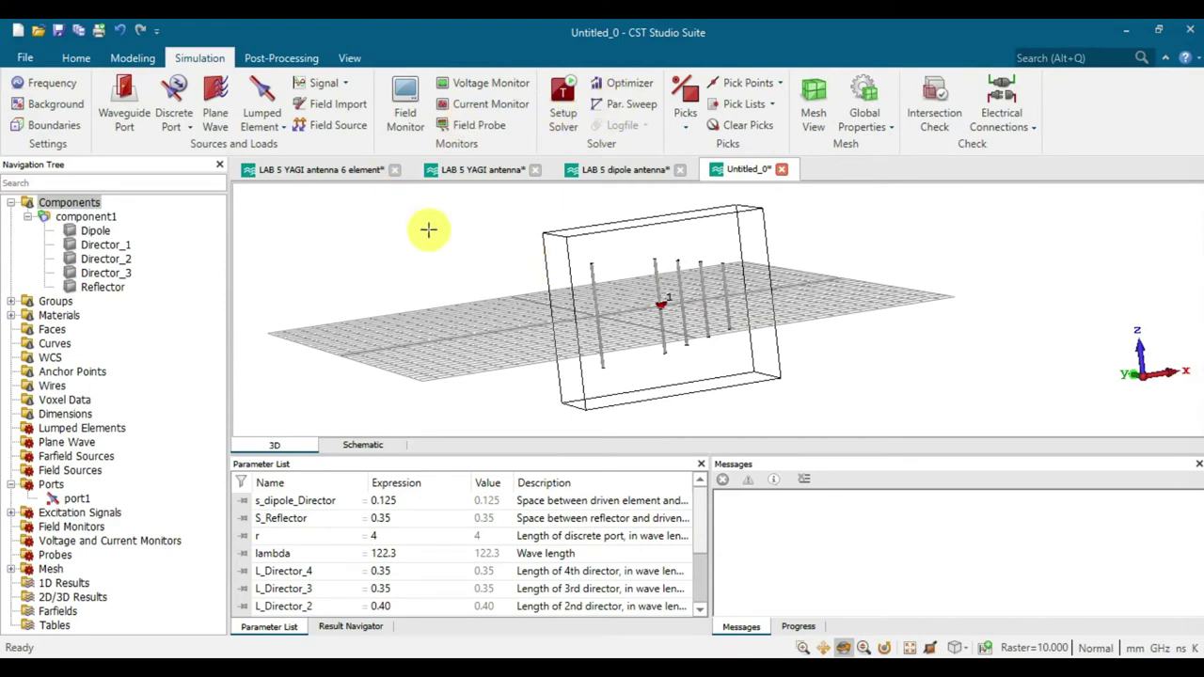
pyautogui.click(410, 88)
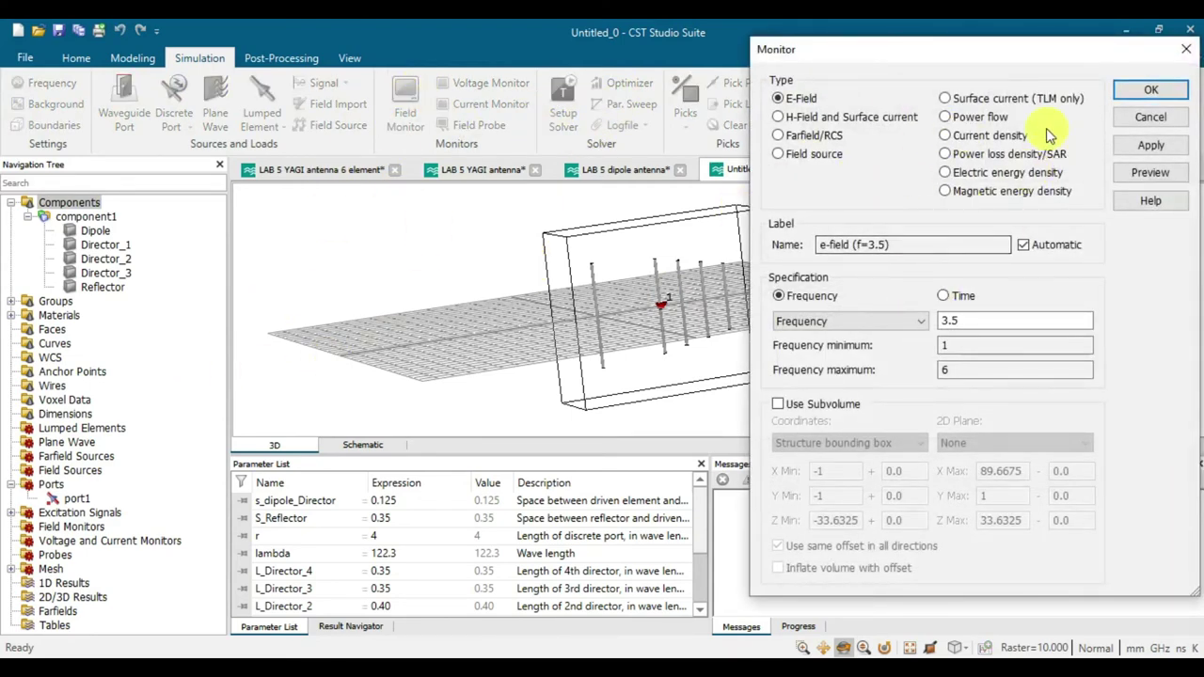
pyautogui.click(1150, 117)
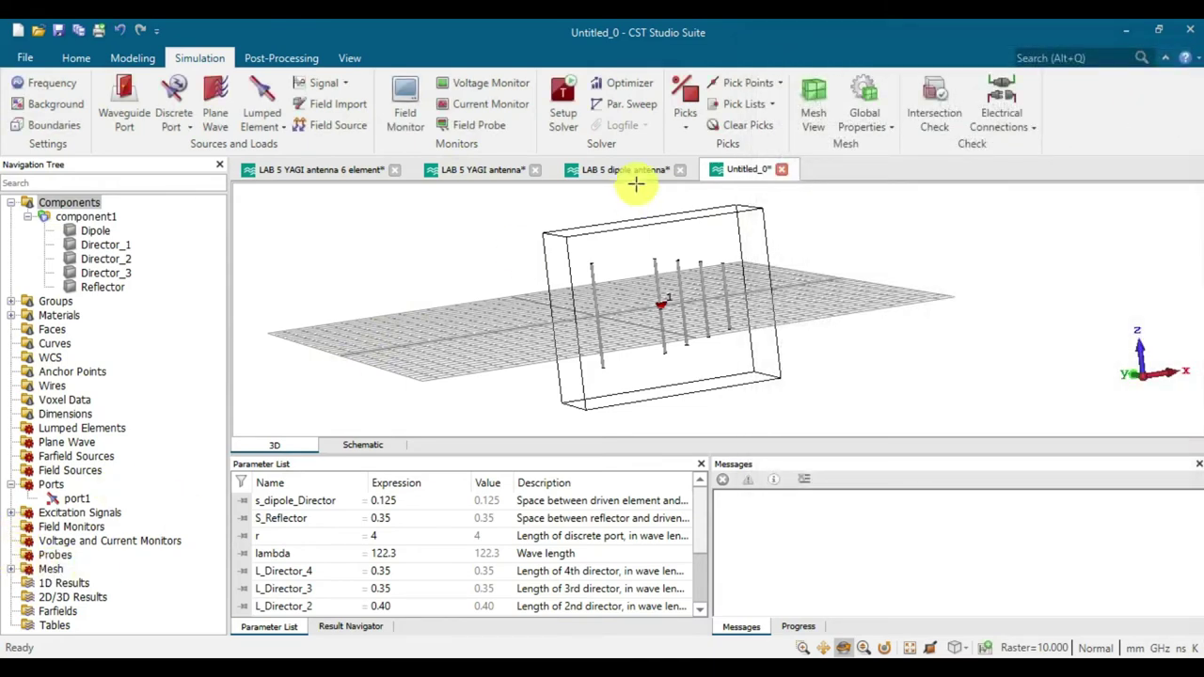
# Run the time domain solver with a hexahedral mesh and -40 dB accuracy, then put an axis marker at the S-parameter curve's minimum
pyautogui.click(567, 98)
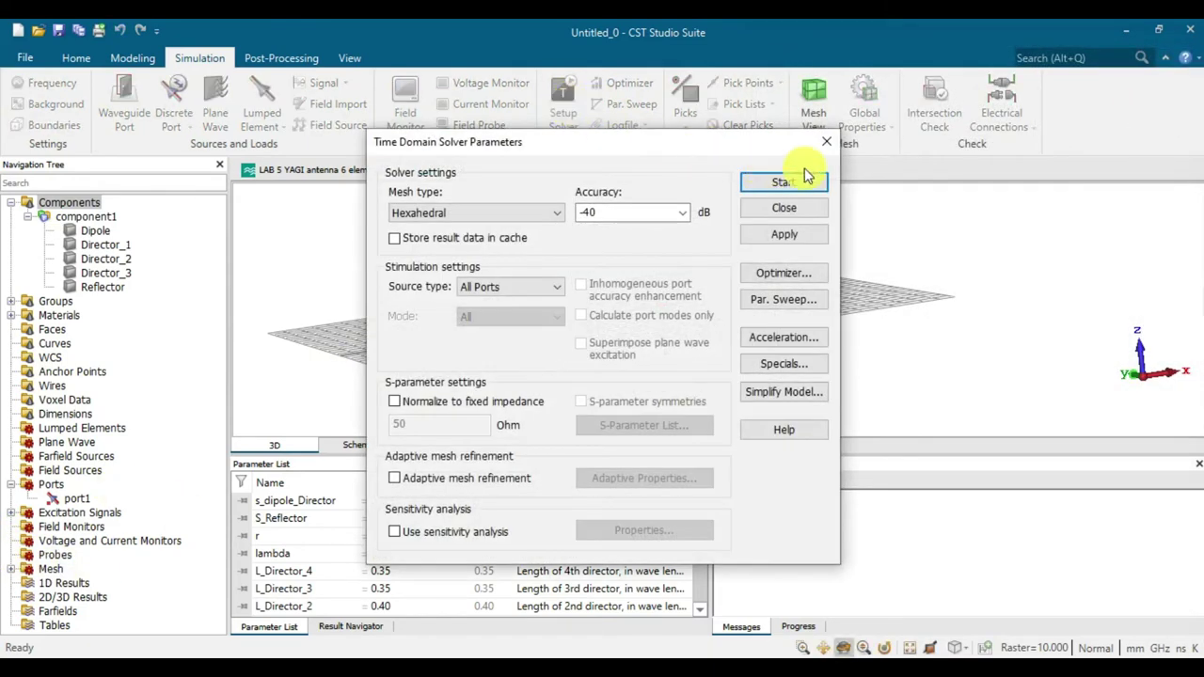
pyautogui.click(784, 182)
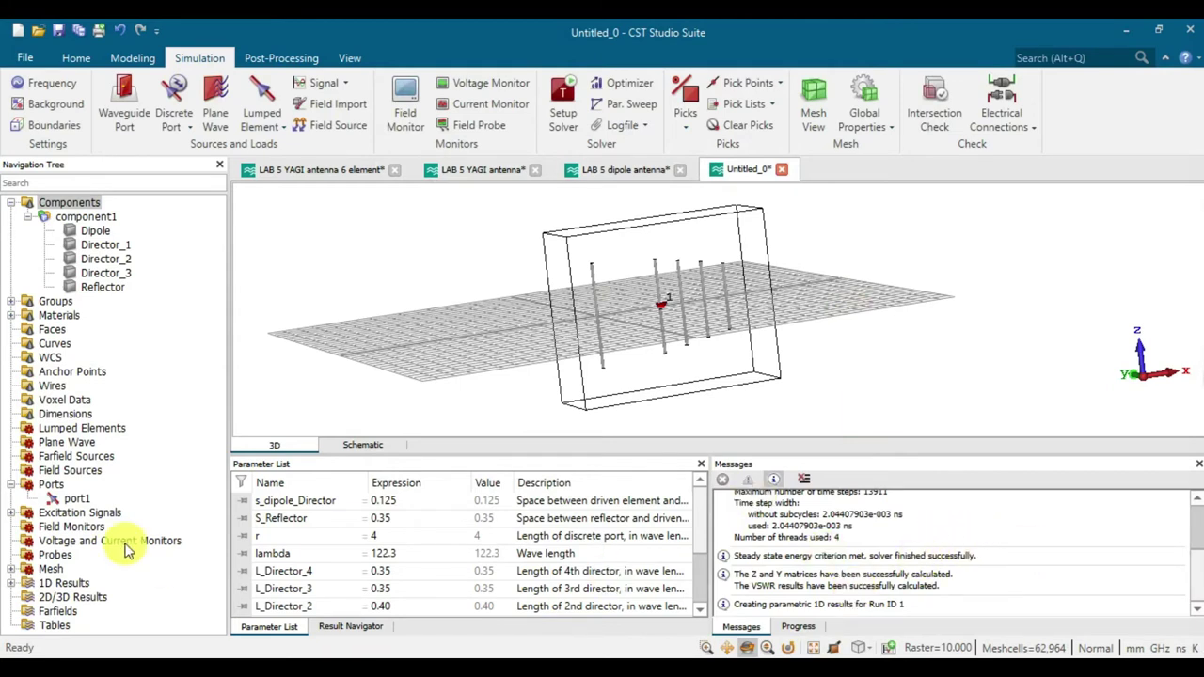
pyautogui.click(15, 589)
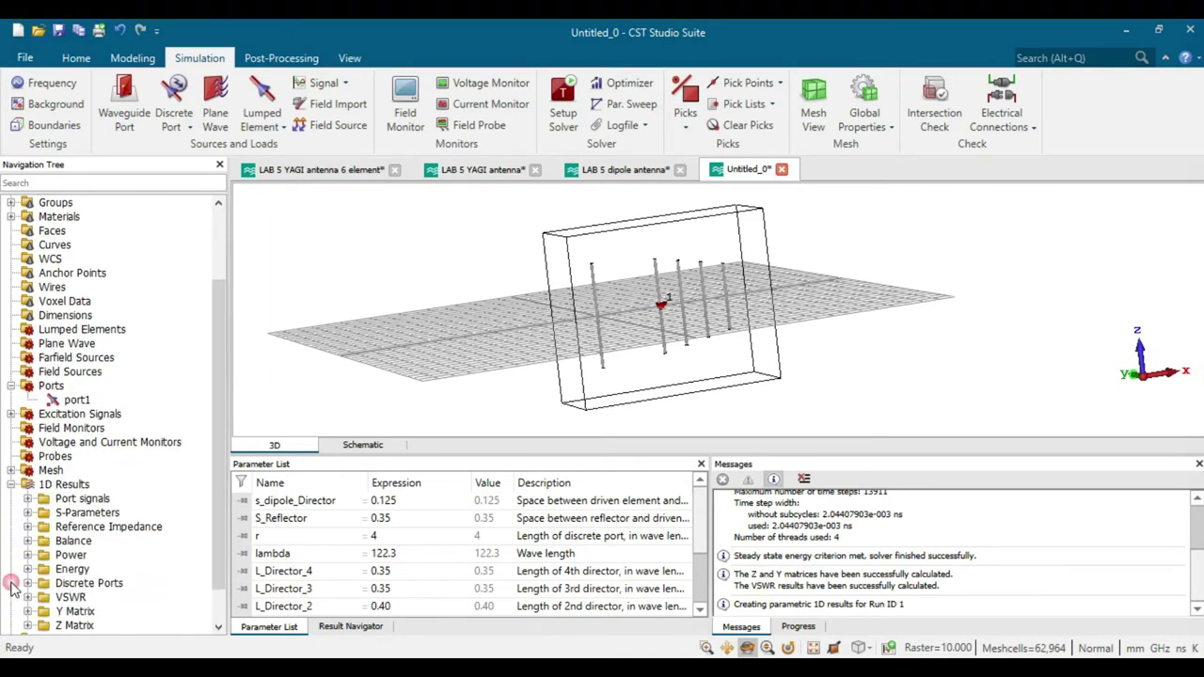
pyautogui.click(83, 514)
pyautogui.rightClick(613, 324)
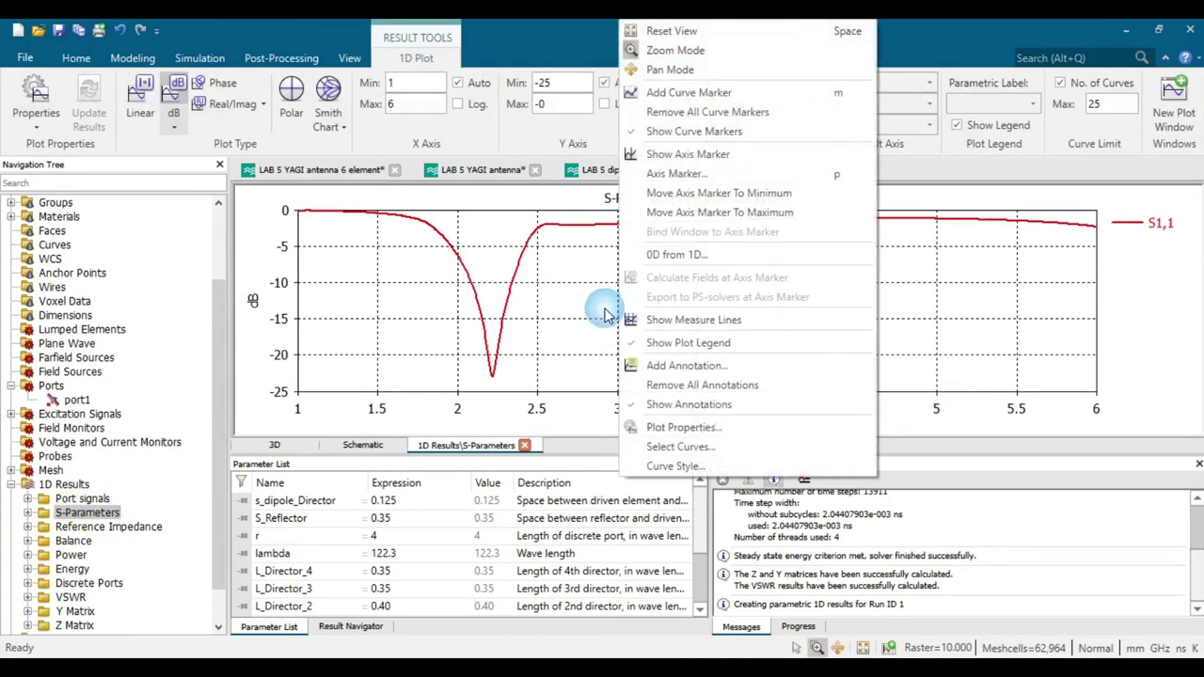
pyautogui.click(733, 195)
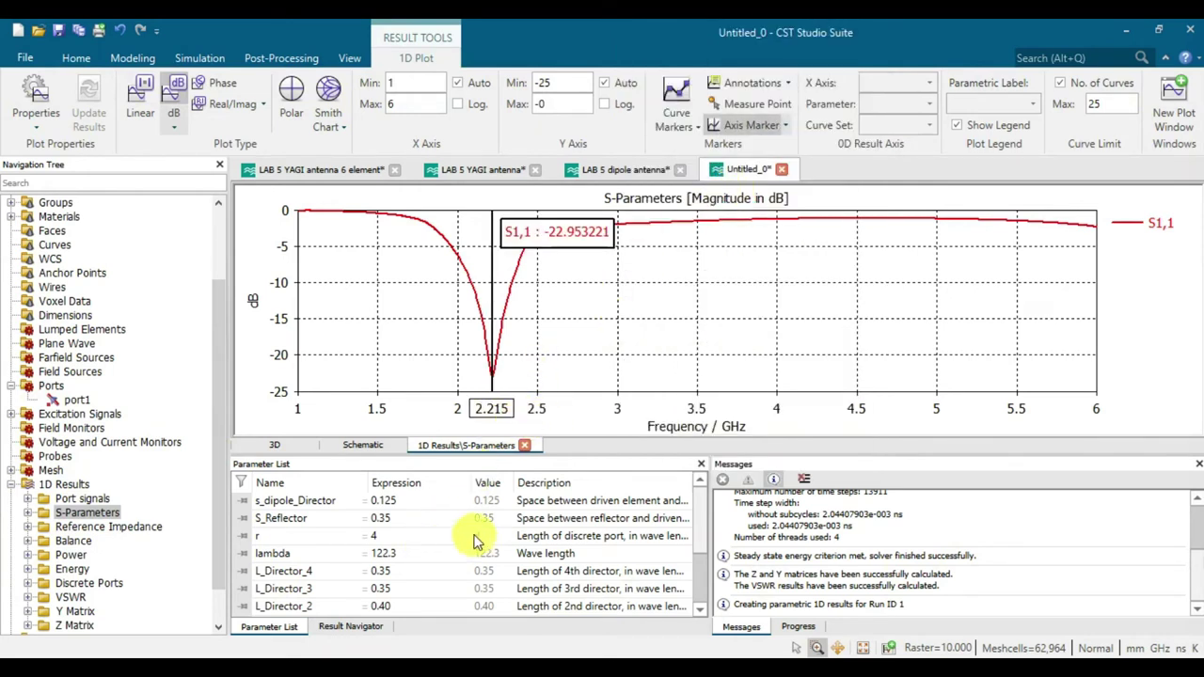
# Open the parameter sweep from the time domain solver setup and add a new sequence
pyautogui.click(80, 57)
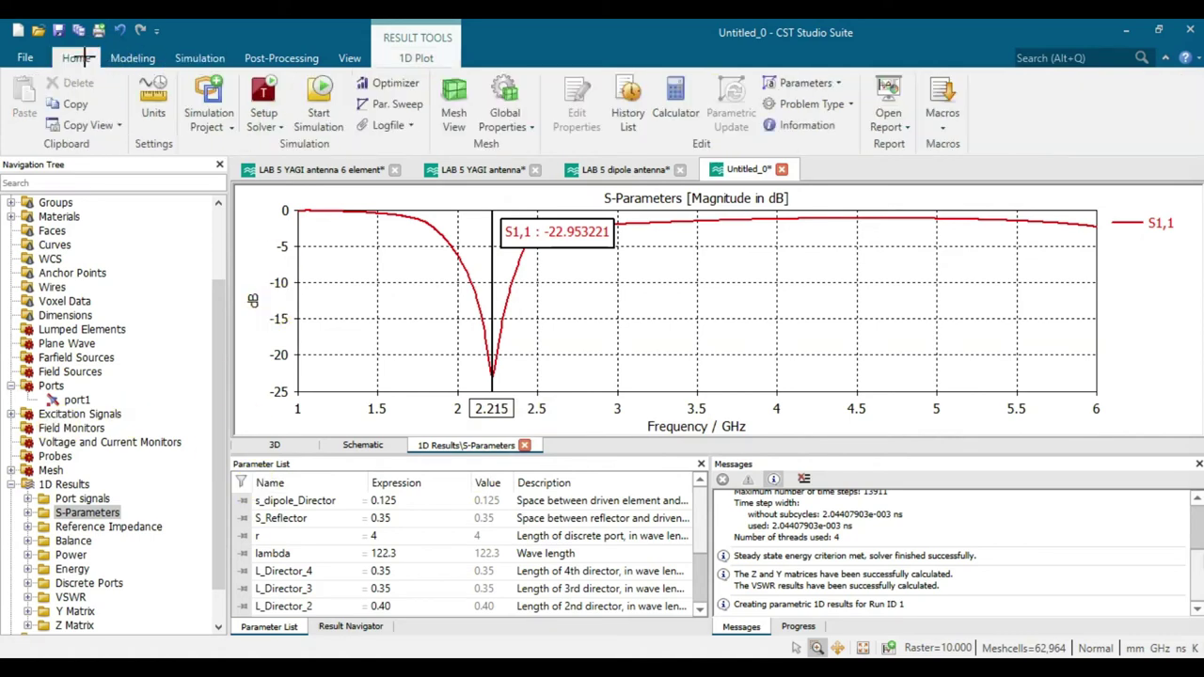
pyautogui.click(265, 111)
pyautogui.click(265, 94)
pyautogui.click(265, 87)
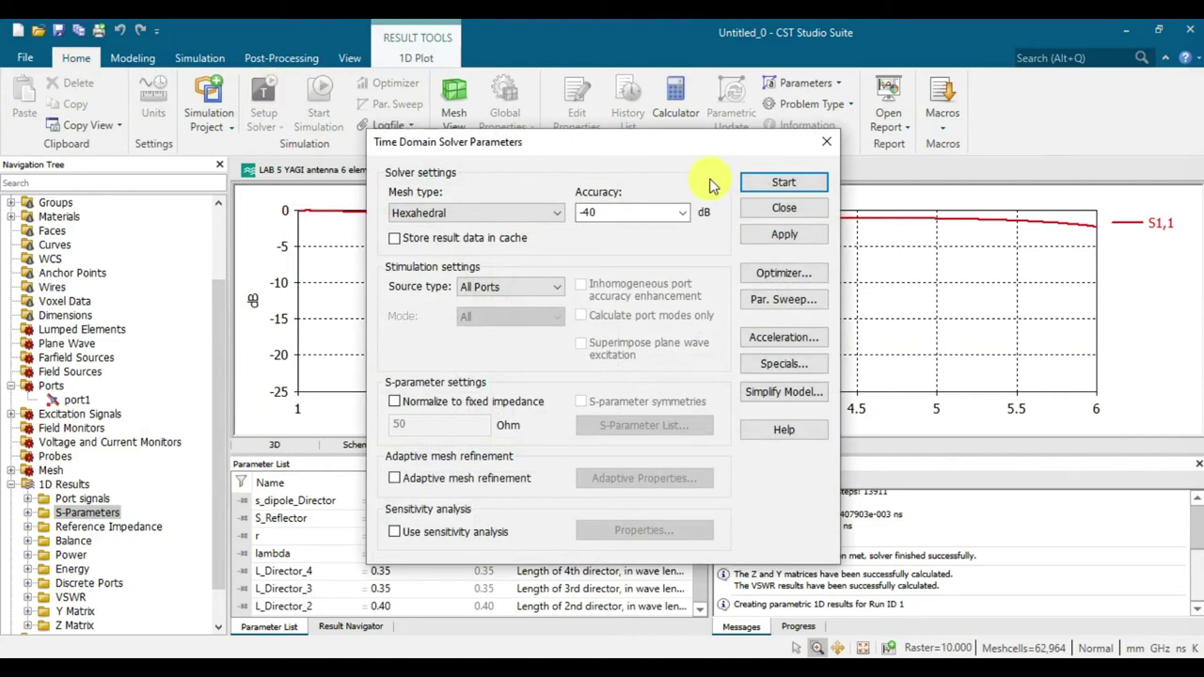
pyautogui.click(807, 303)
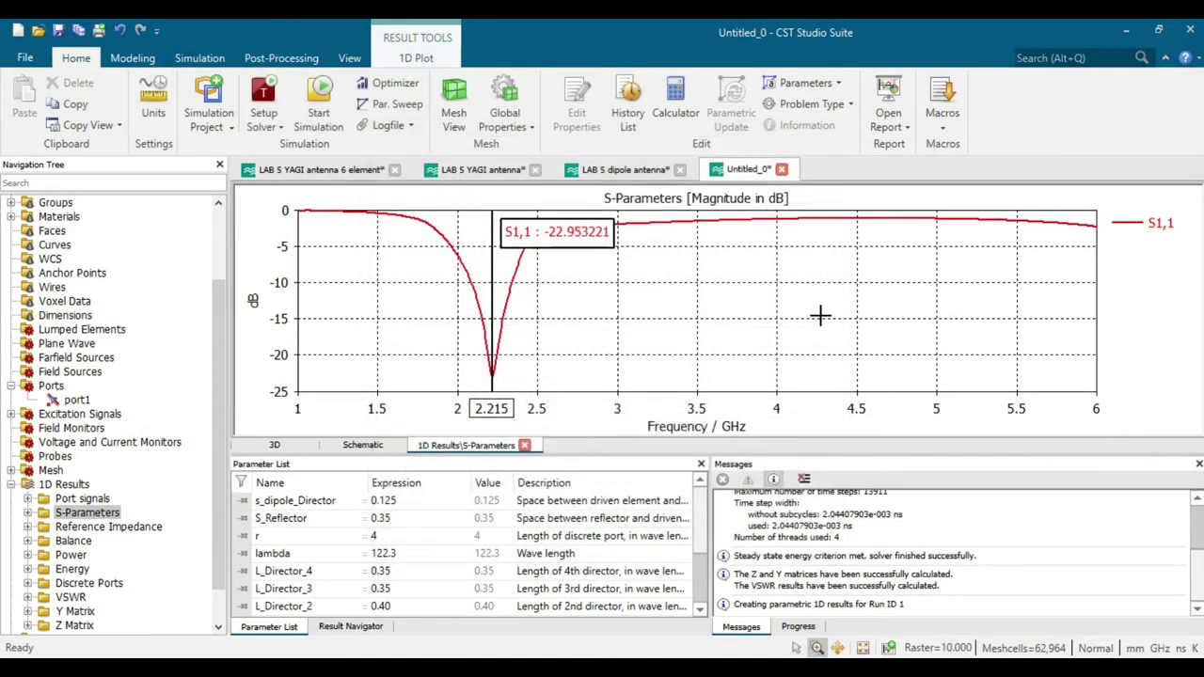
pyautogui.click(329, 481)
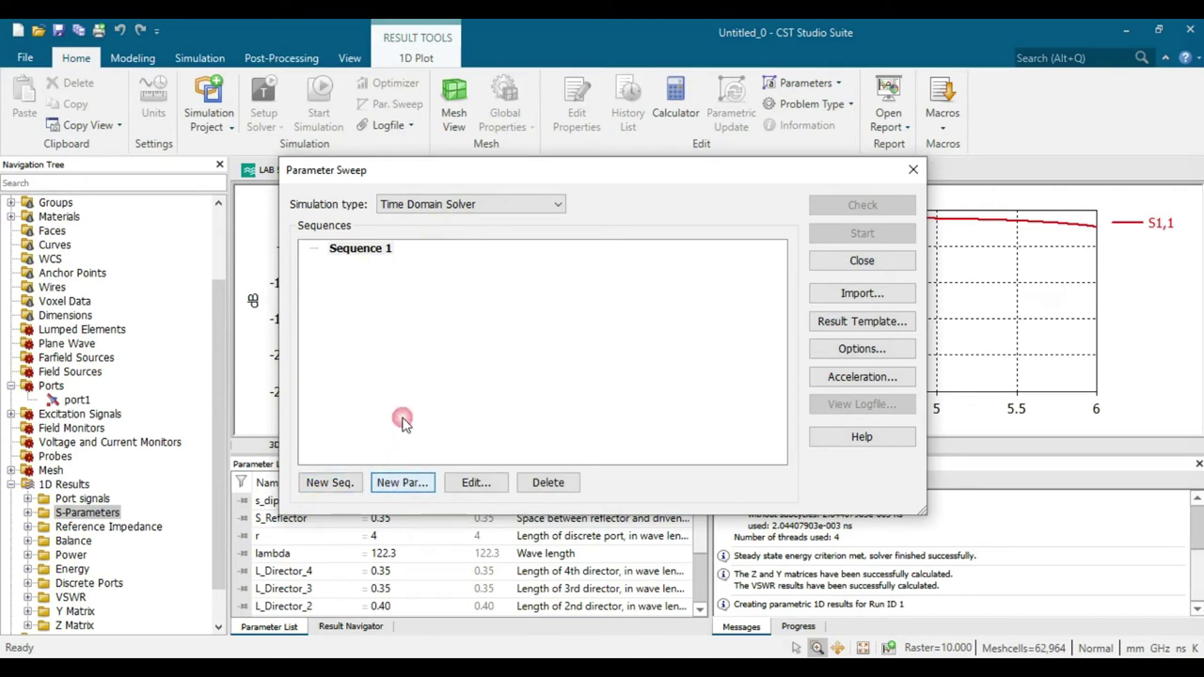
# Add a linear sweep of lambda from 90 to 150 with 7 samples to Sequence 1 and start the parameter sweep
pyautogui.click(405, 482)
pyautogui.click(540, 279)
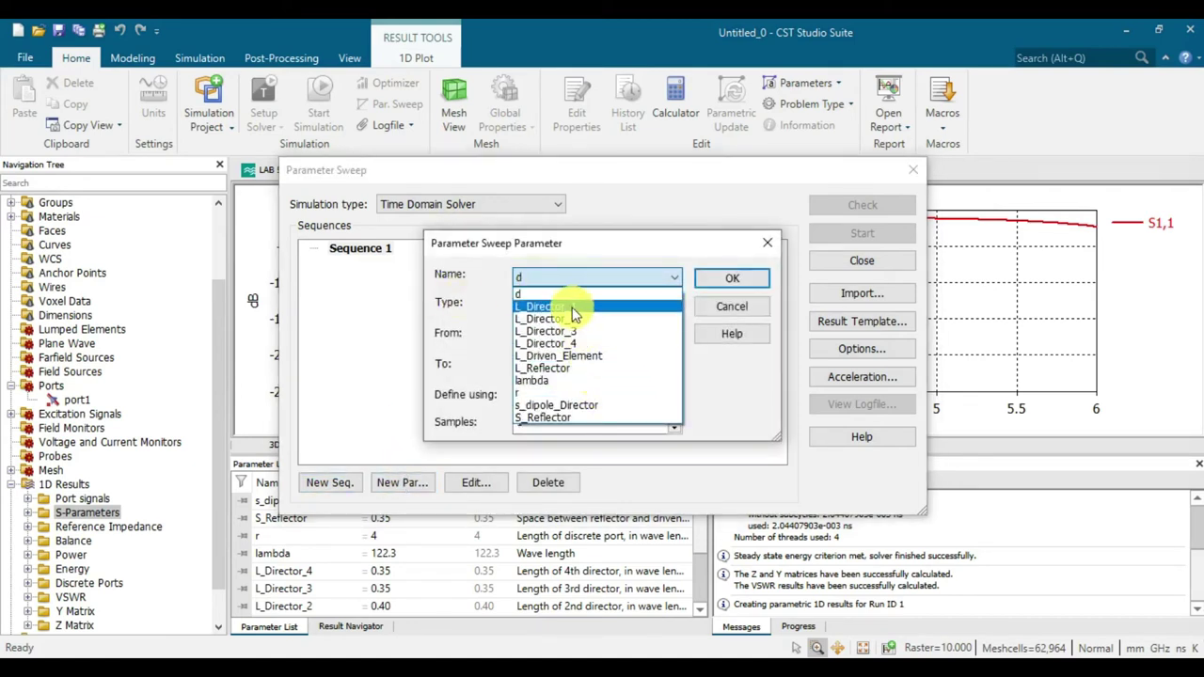
pyautogui.click(562, 383)
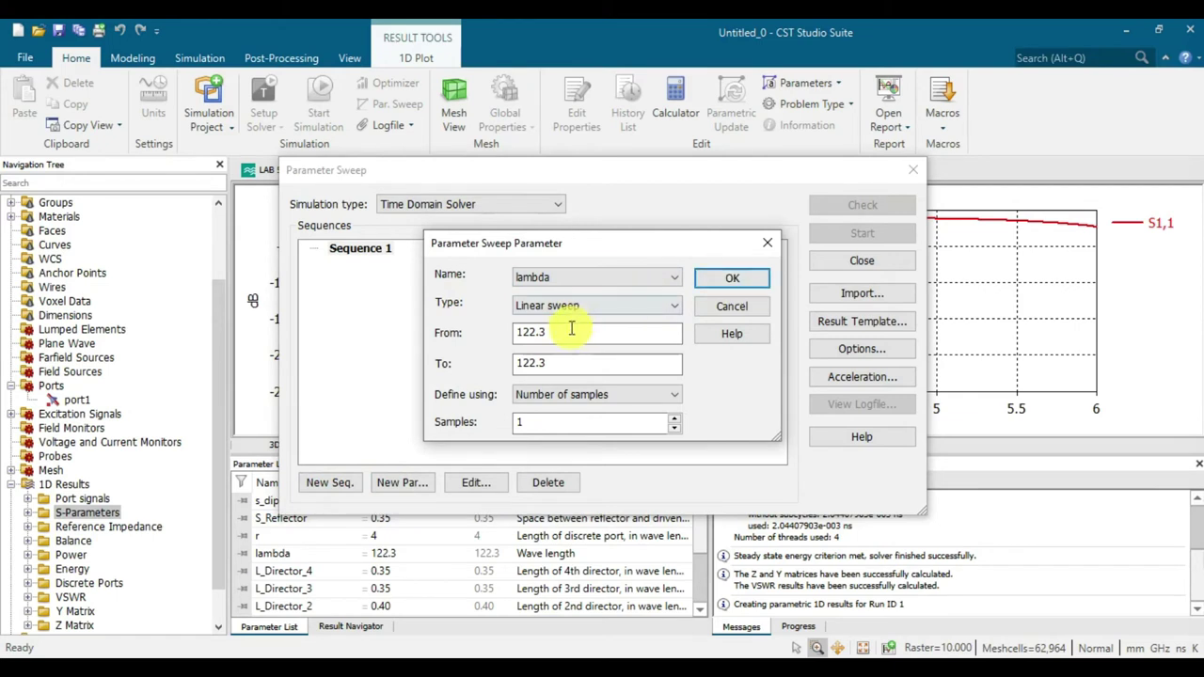
pyautogui.moveTo(578, 332); pyautogui.dragTo(439, 336)
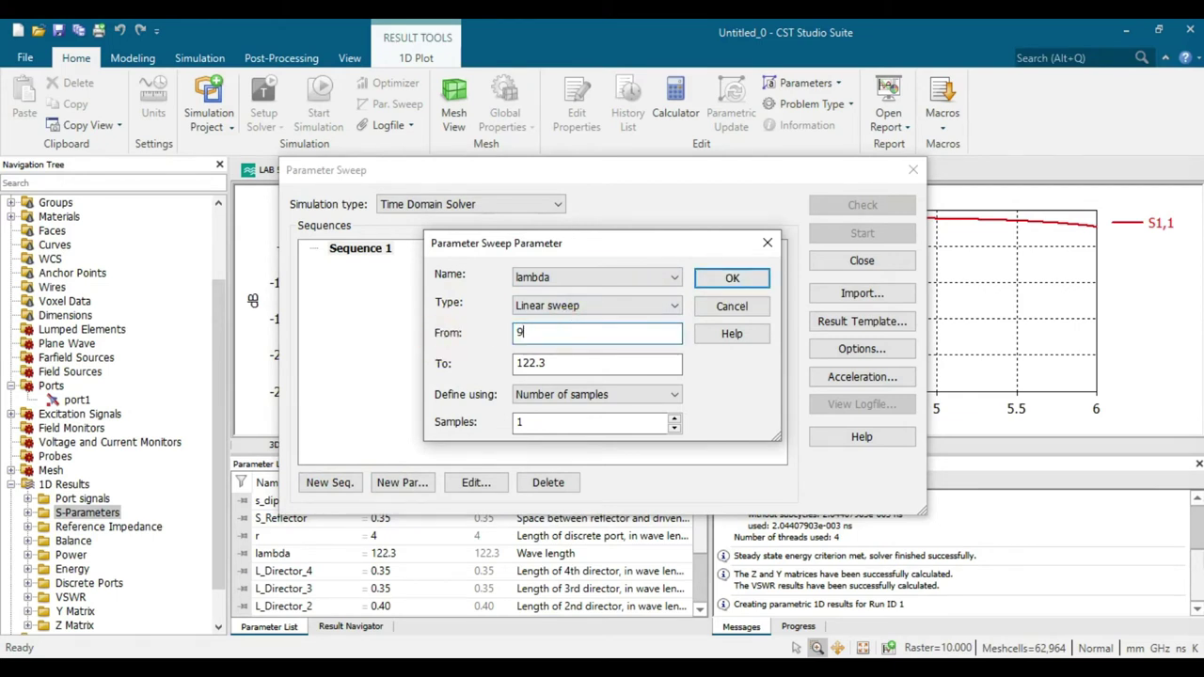
pyautogui.moveTo(521, 364); pyautogui.dragTo(433, 365)
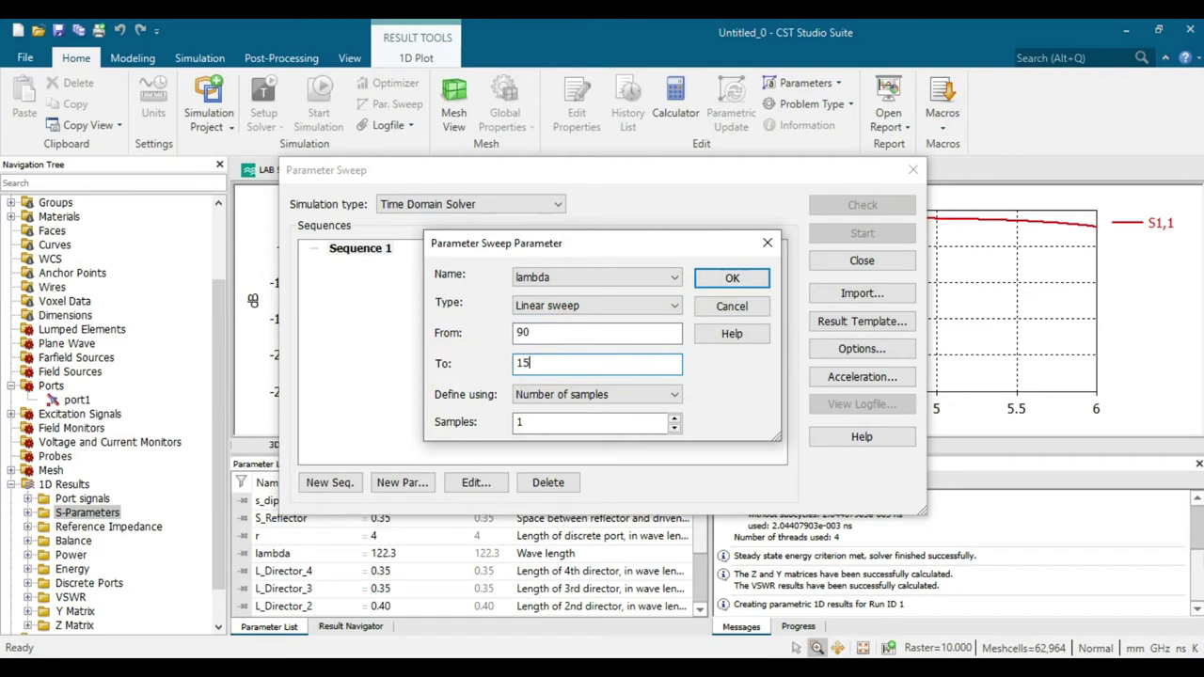
pyautogui.moveTo(551, 422); pyautogui.dragTo(431, 419)
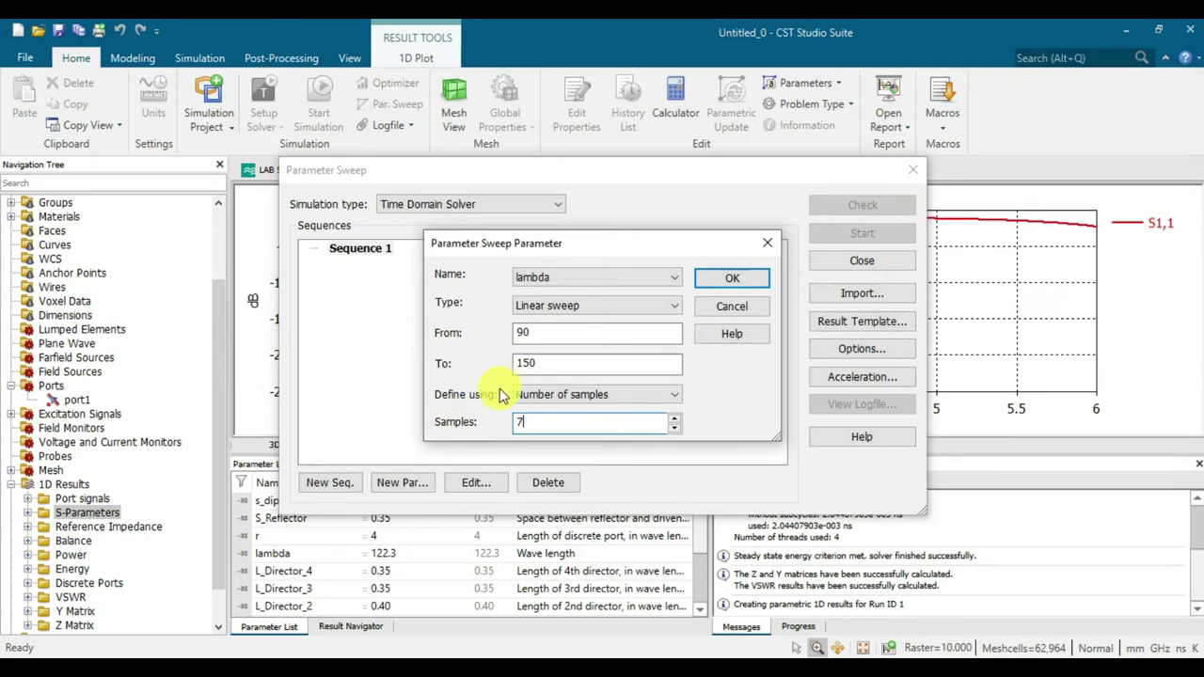
pyautogui.click(744, 274)
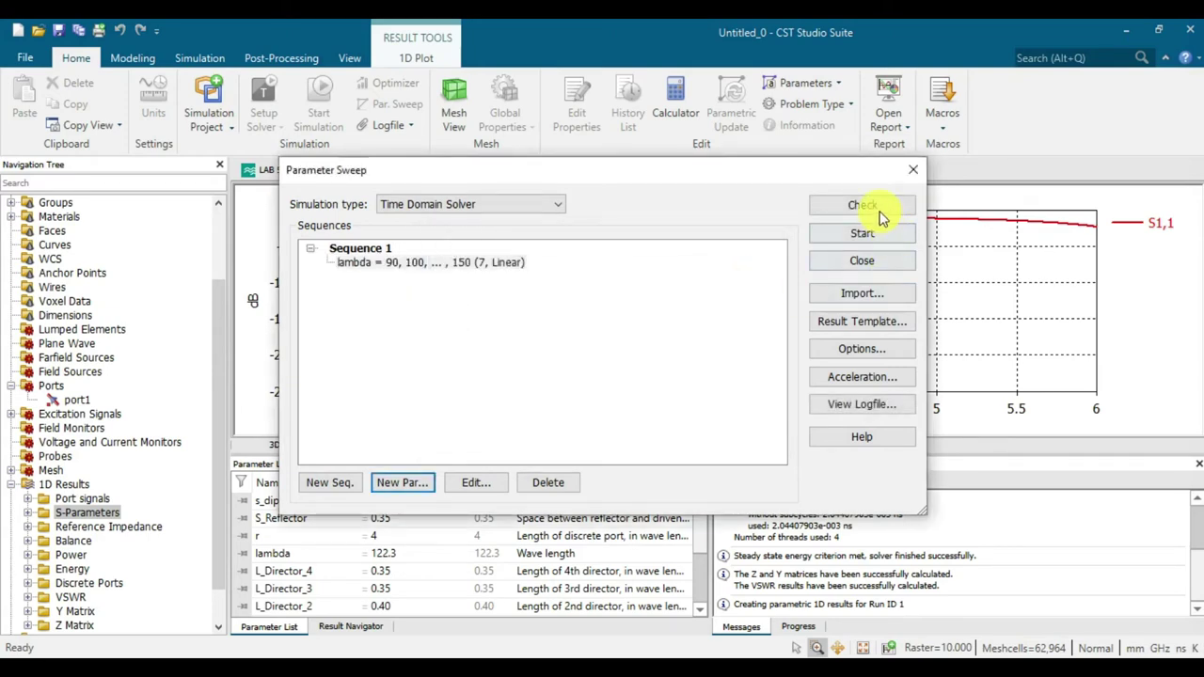
pyautogui.click(877, 231)
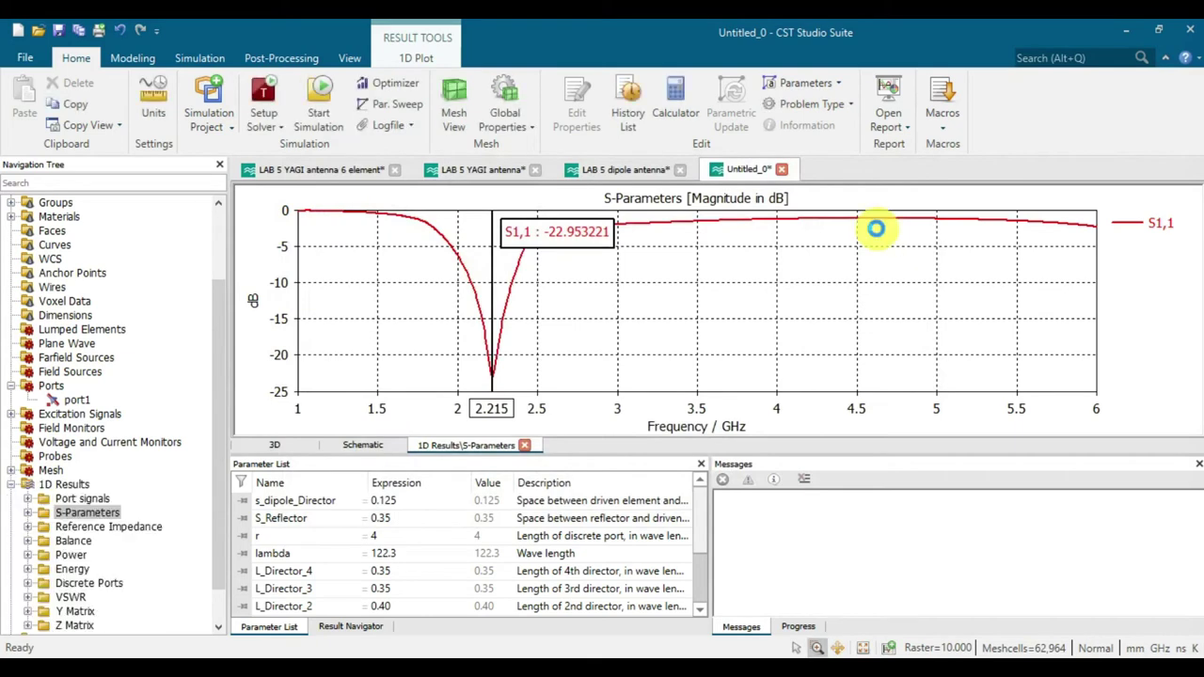
pyautogui.click(508, 433)
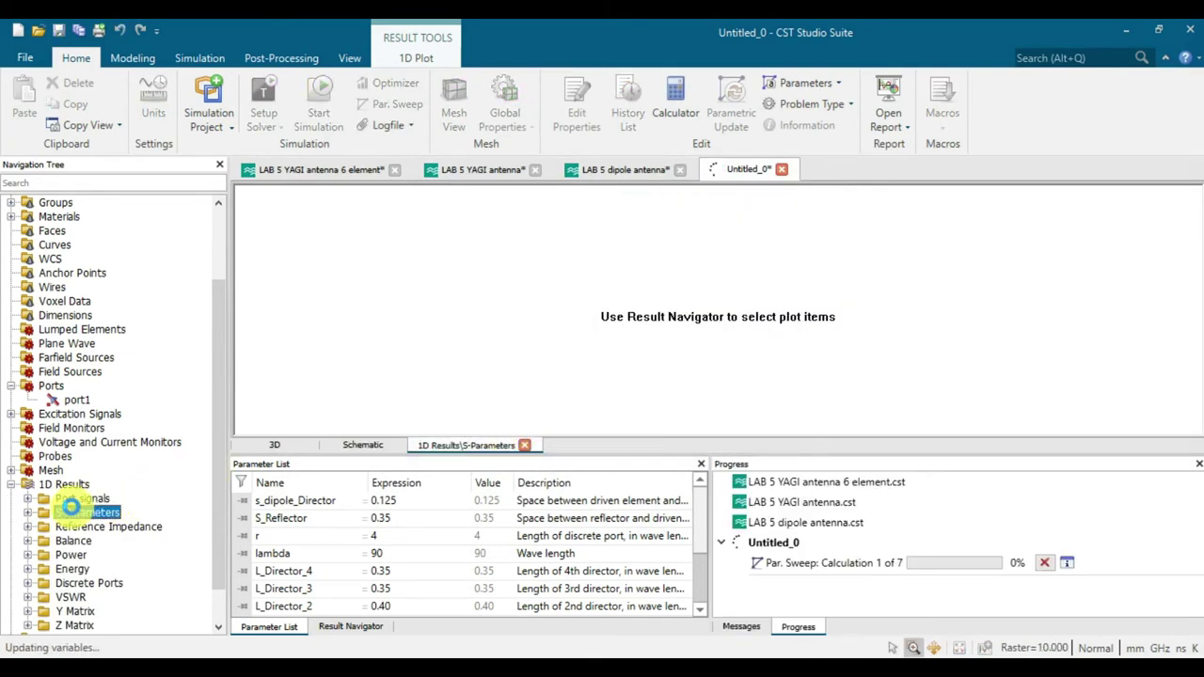
# Display the S1,1 curves of the sweep runs and move the axis marker's value box clear of the resonance dips
pyautogui.click(28, 512)
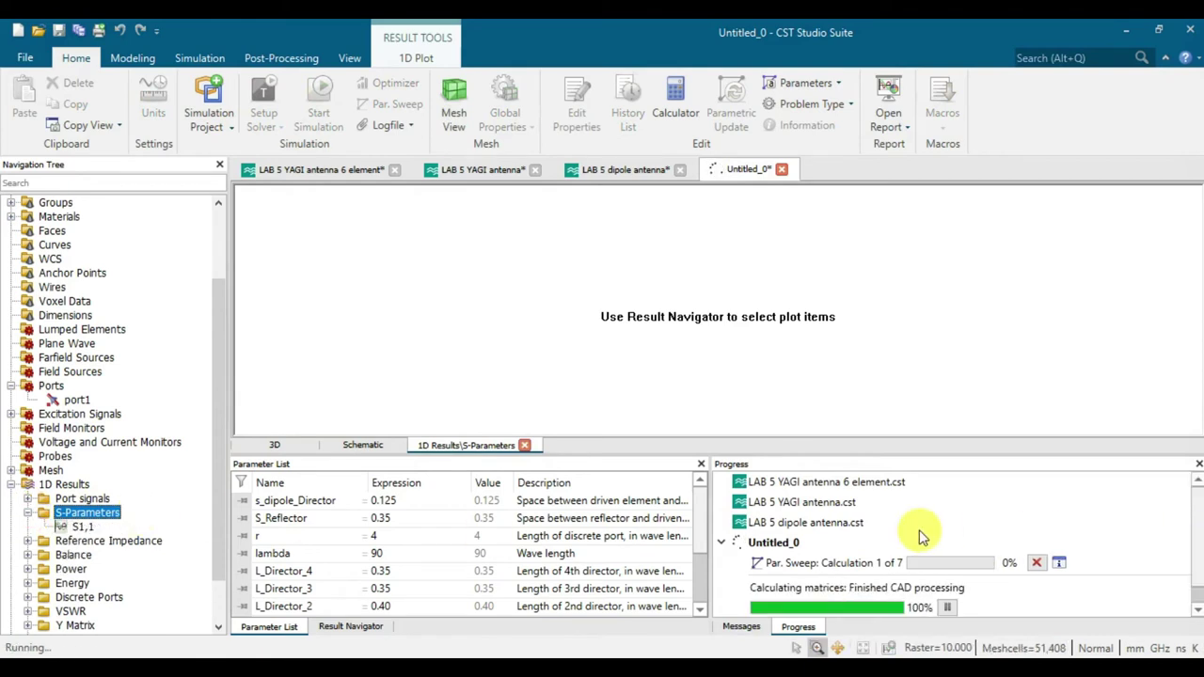
pyautogui.scroll(-1, 919, 529)
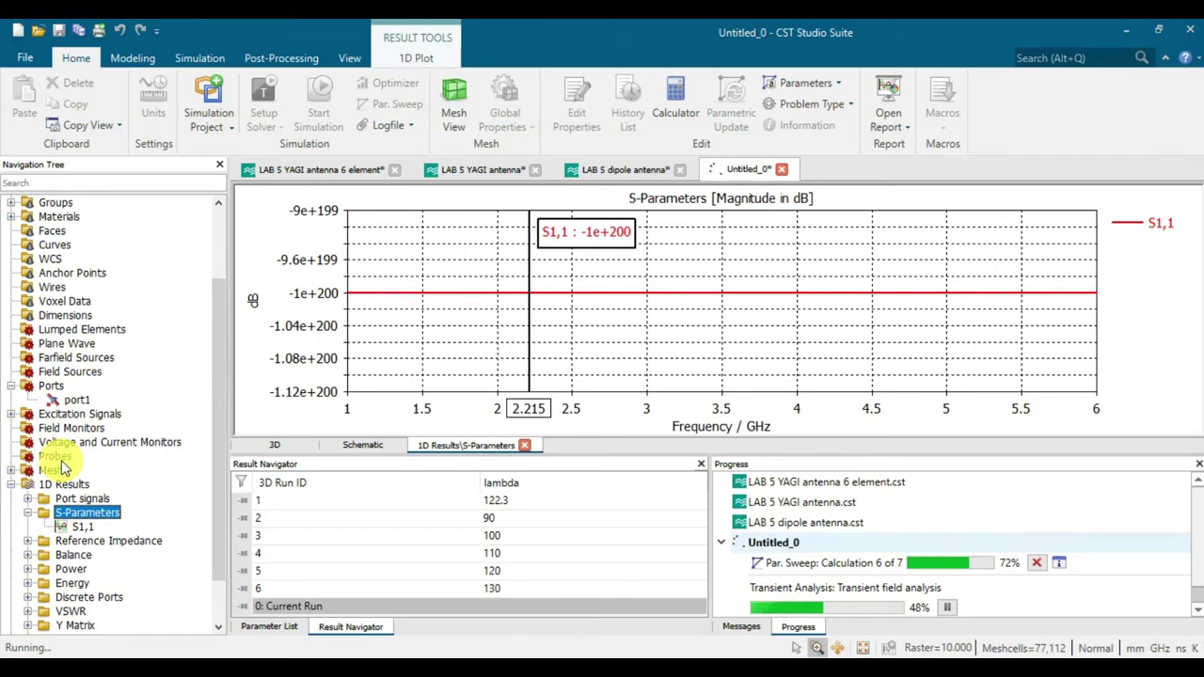
pyautogui.click(83, 528)
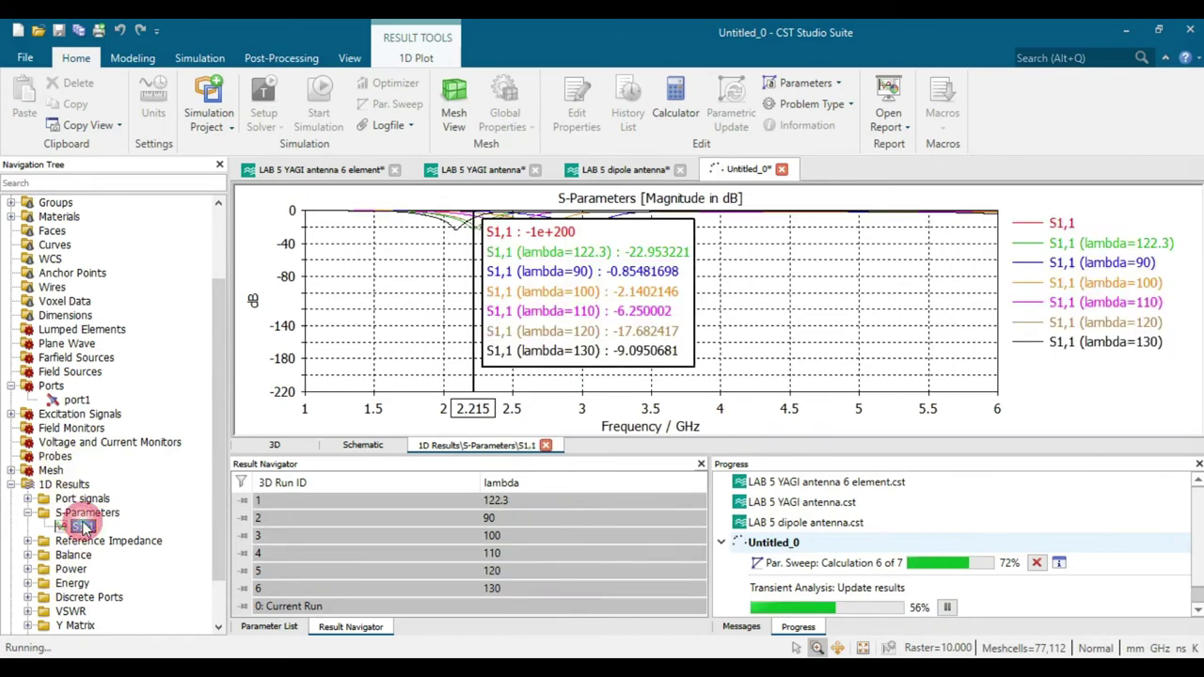
pyautogui.moveTo(608, 274); pyautogui.dragTo(861, 293)
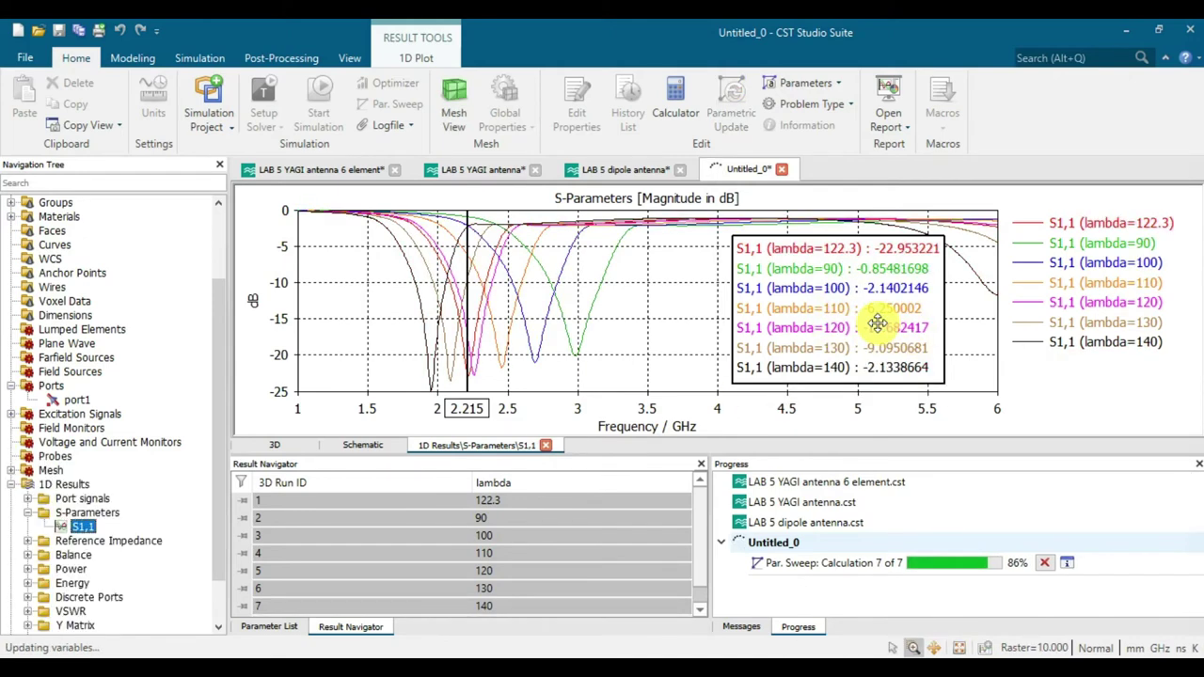
# Move the axis marker to about 2.45 GHz on the S1,1 plot and shift its value box towards the plot's high-frequency end
pyautogui.moveTo(468, 258)
pyautogui.mouseDown()
pyautogui.moveTo(487, 249)
pyautogui.moveTo(498, 273)
pyautogui.mouseUp()
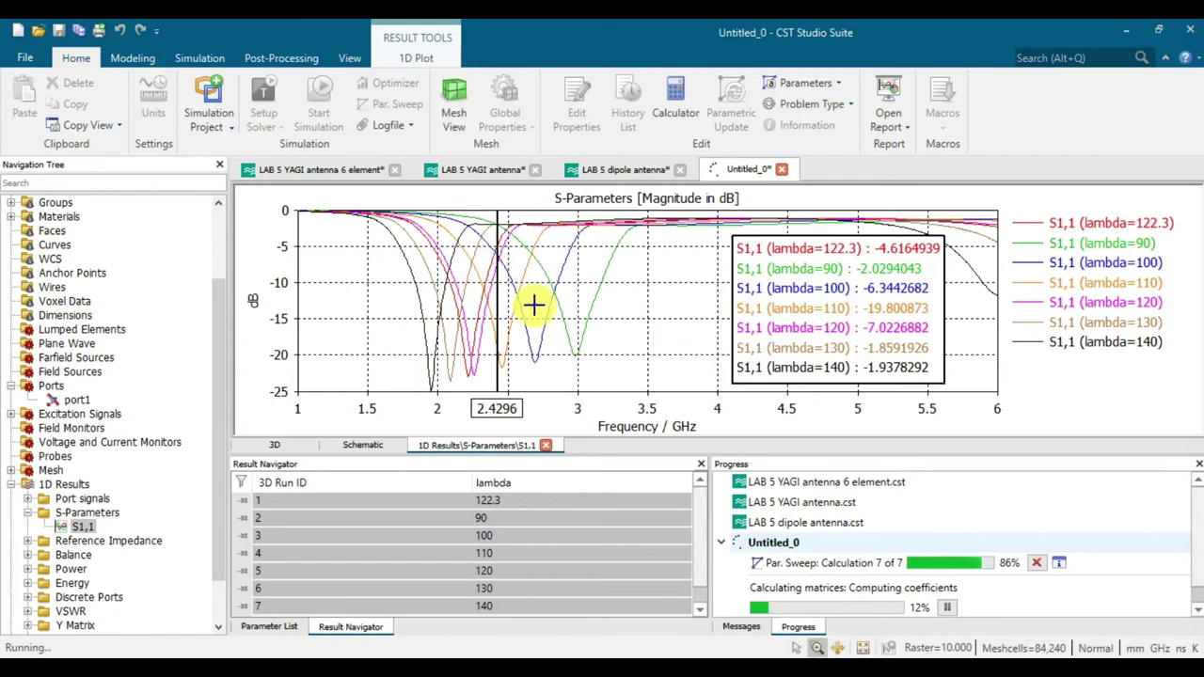
pyautogui.moveTo(503, 287); pyautogui.dragTo(506, 289)
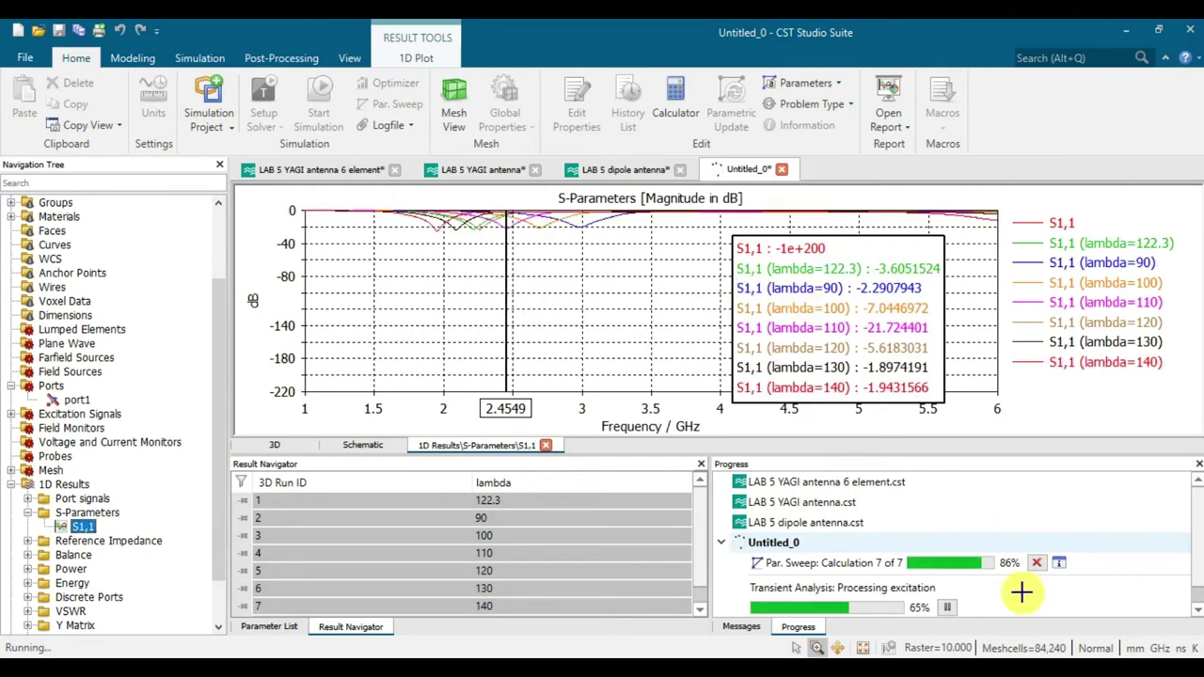
pyautogui.moveTo(849, 318); pyautogui.dragTo(875, 306)
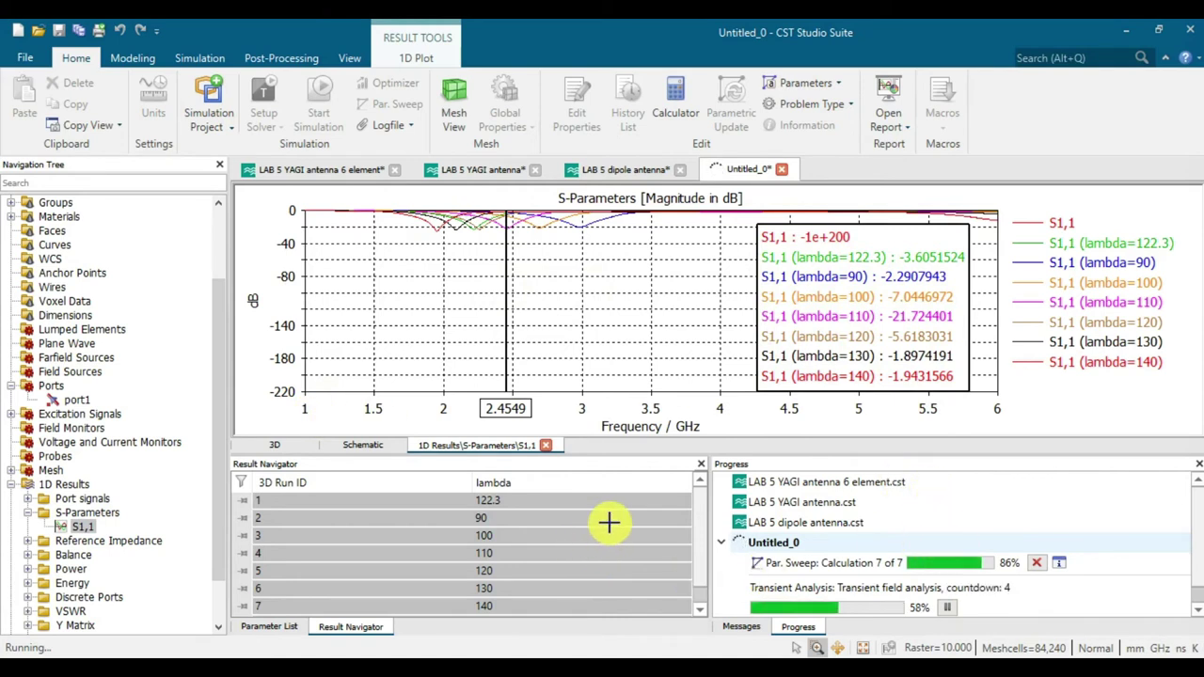
pyautogui.moveTo(864, 314); pyautogui.dragTo(892, 299)
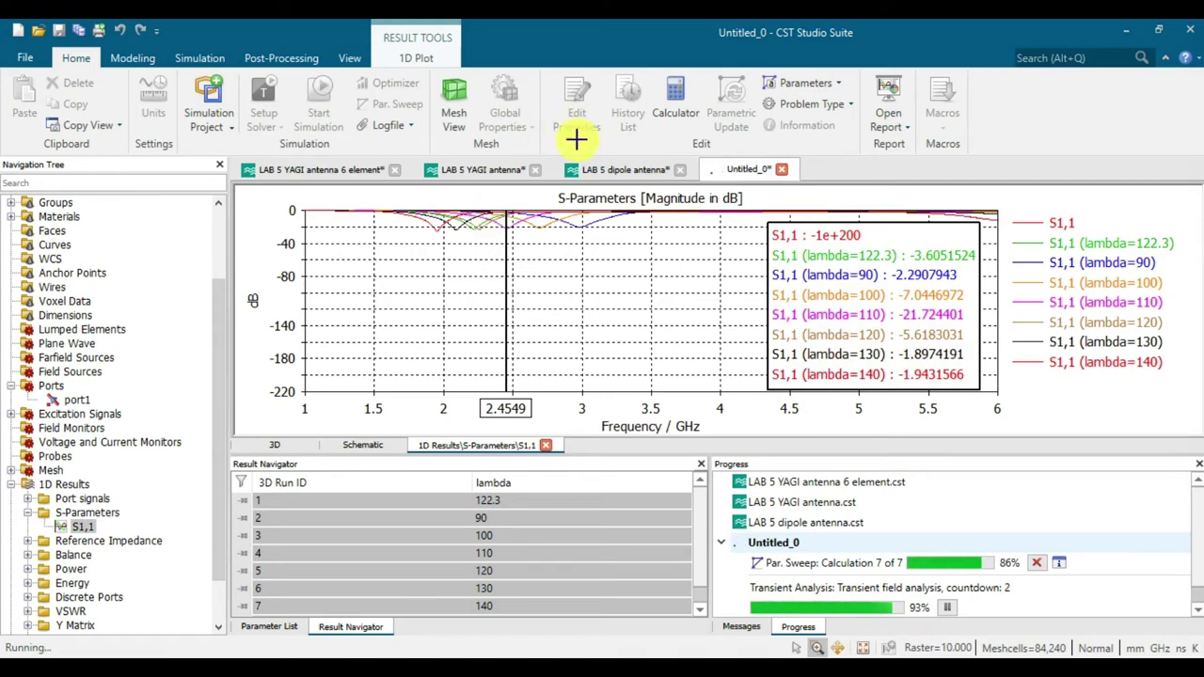
pyautogui.moveTo(834, 284); pyautogui.dragTo(848, 286)
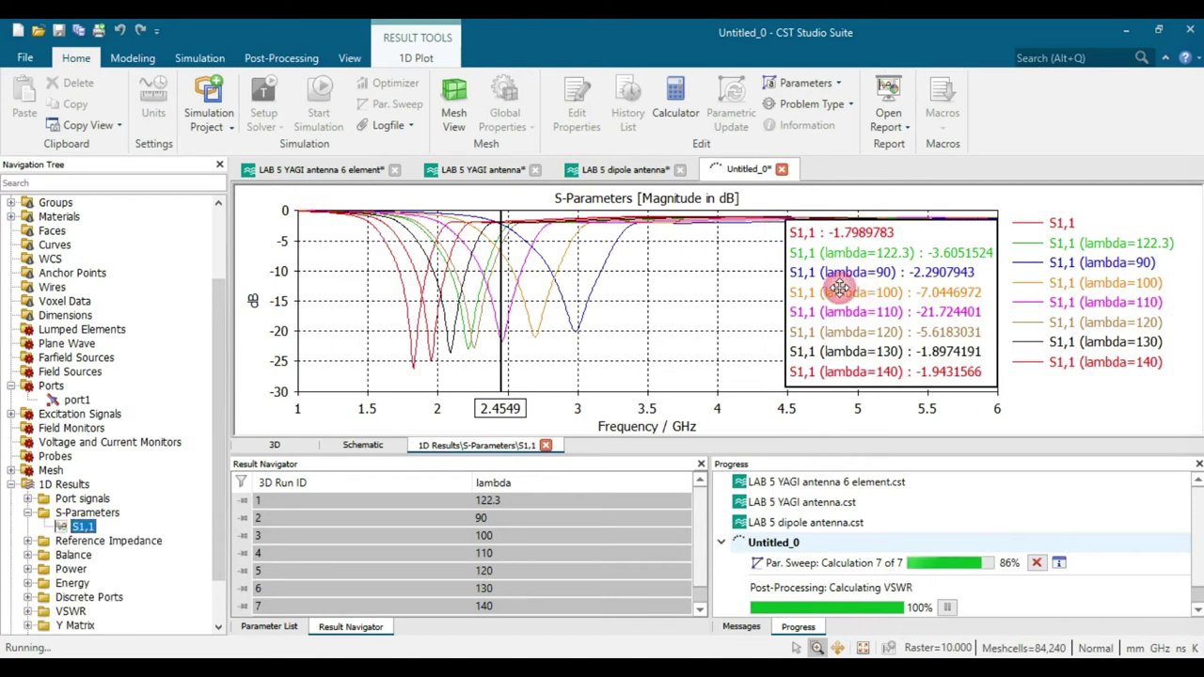
# Highlight the lambda=110 curve on the S1,1 plot and move the axis marker to 2.4486 GHz
pyautogui.moveTo(837, 303)
pyautogui.mouseDown()
pyautogui.moveTo(822, 312)
pyautogui.moveTo(840, 332)
pyautogui.mouseUp()
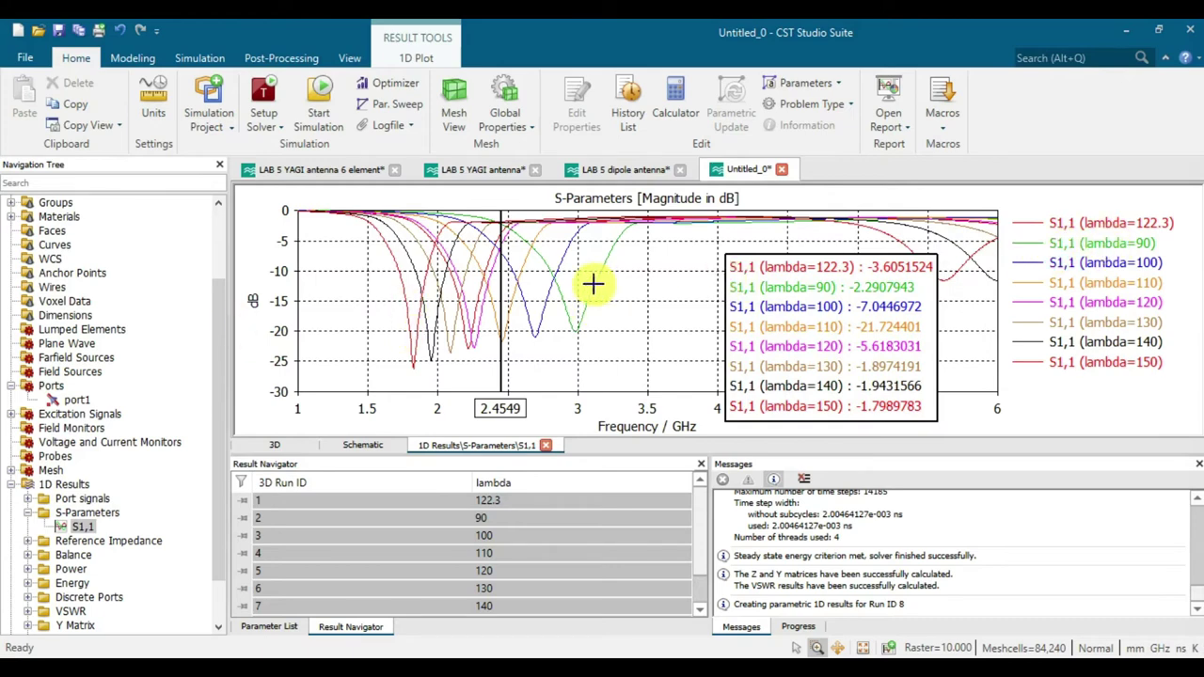
pyautogui.click(511, 295)
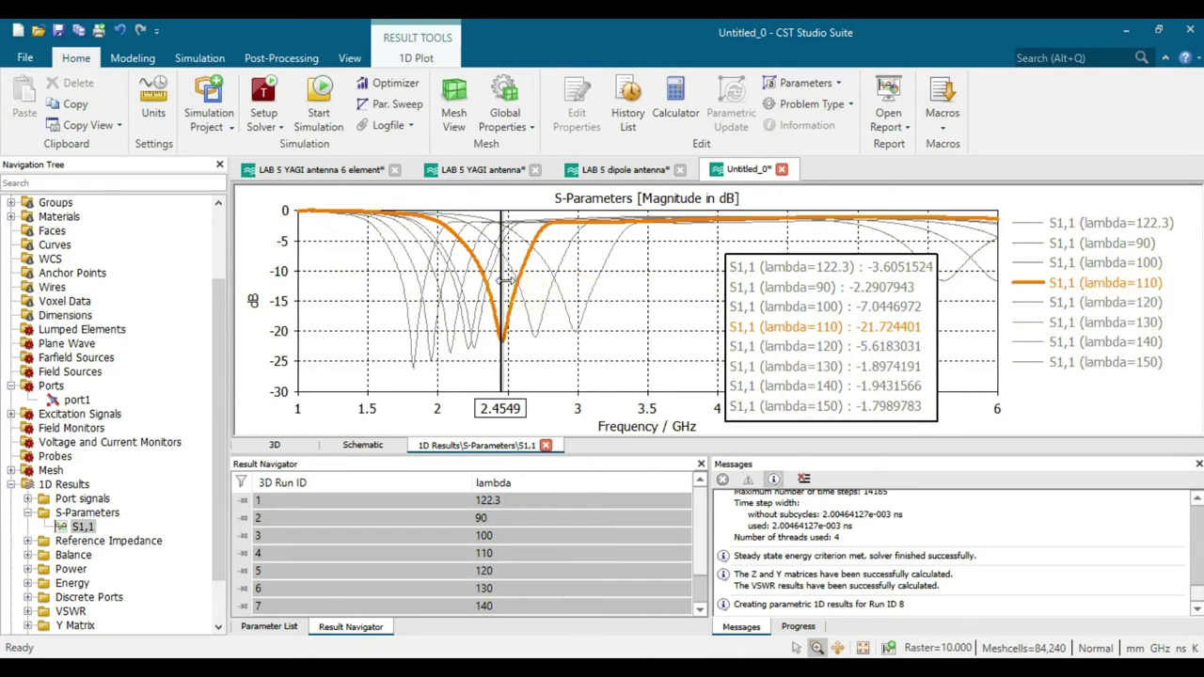
pyautogui.moveTo(506, 280); pyautogui.dragTo(503, 302)
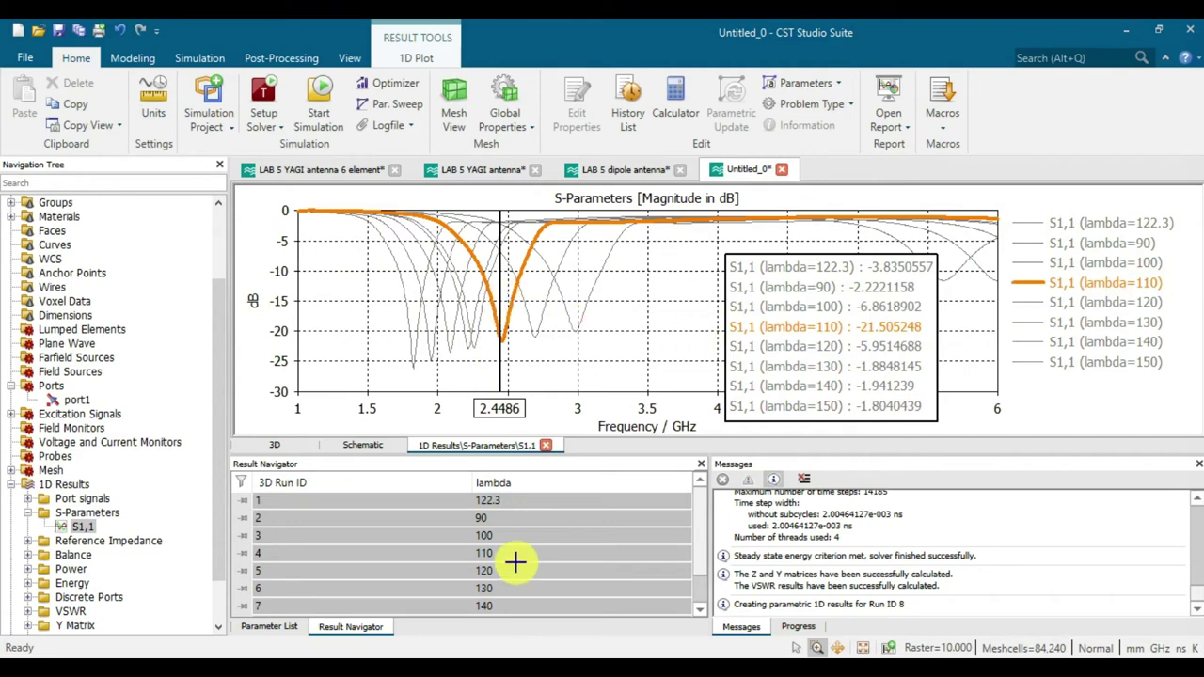
# Display only the S1,1 curve of the lambda=110 run from the sweep results
pyautogui.scroll(-1, 525, 540)
pyautogui.scroll(1, 516, 539)
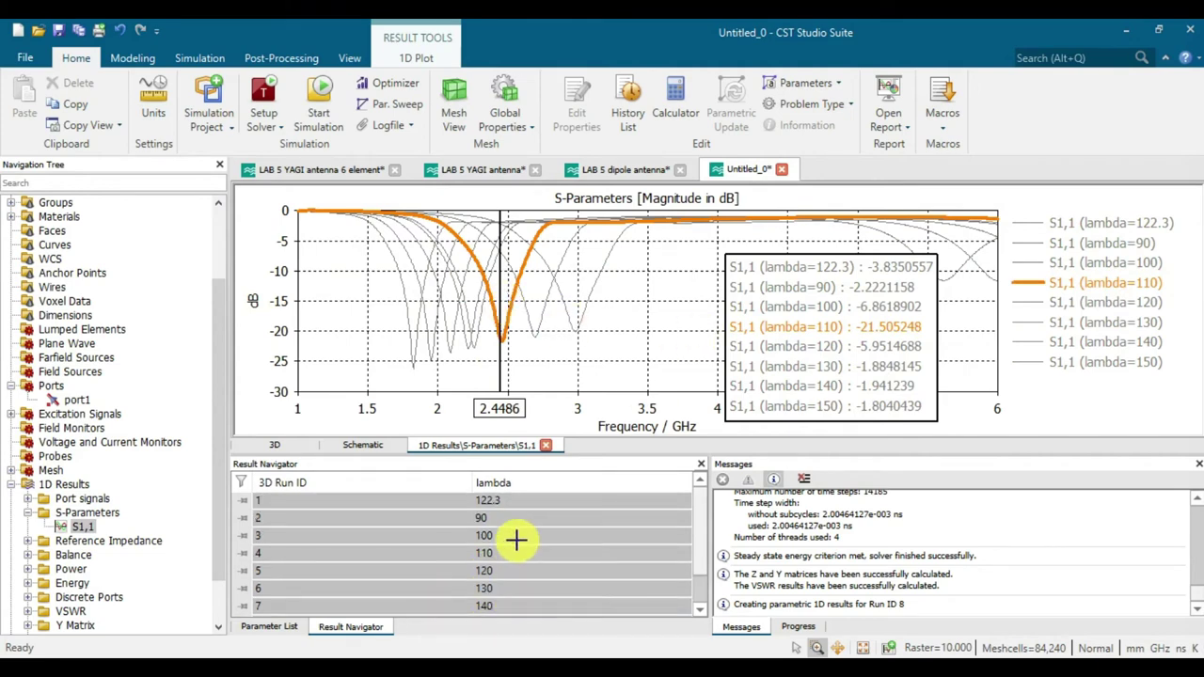
pyautogui.click(515, 553)
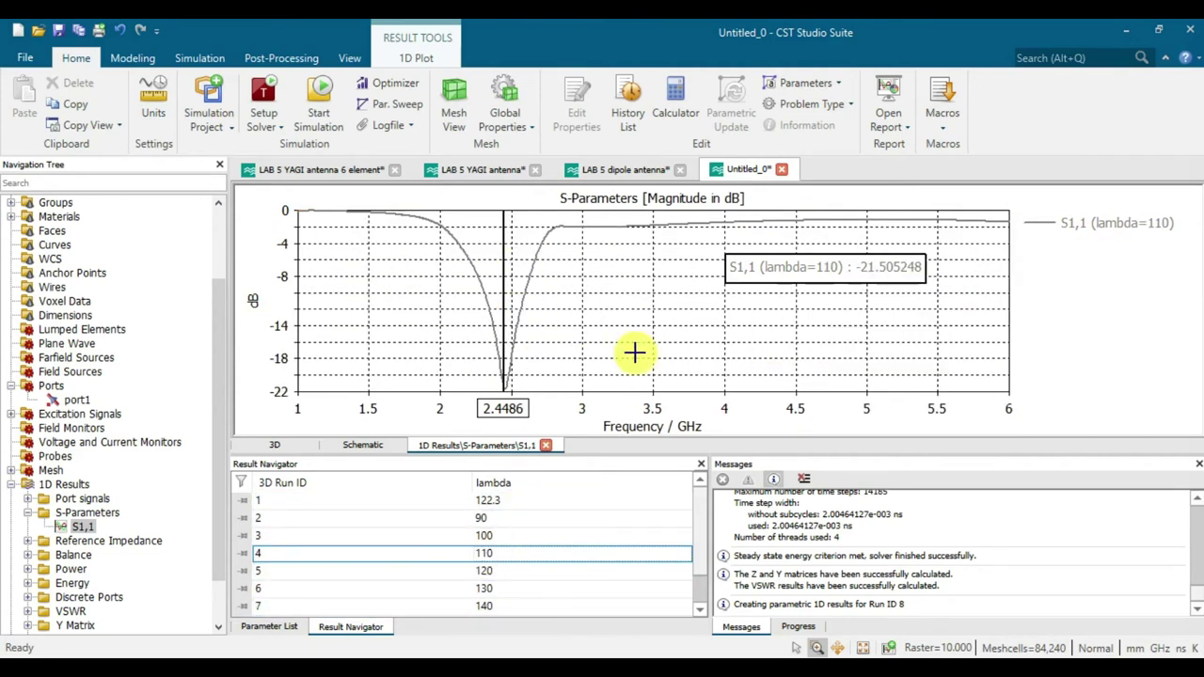
pyautogui.click(583, 258)
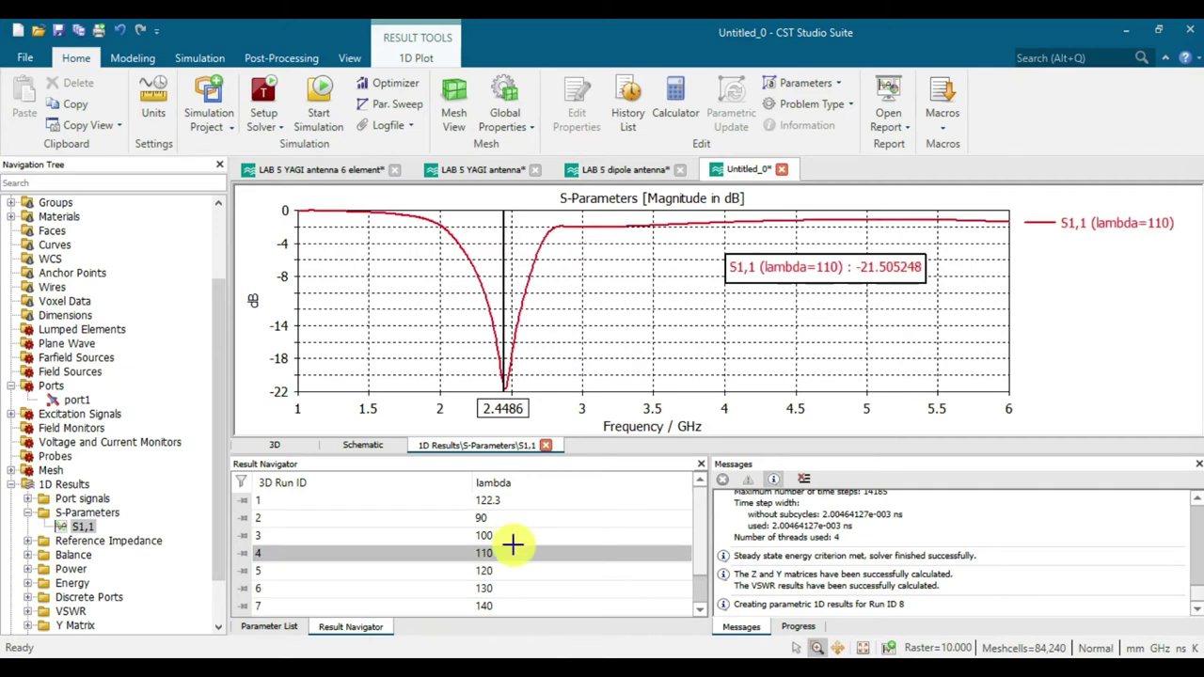
pyautogui.click(278, 627)
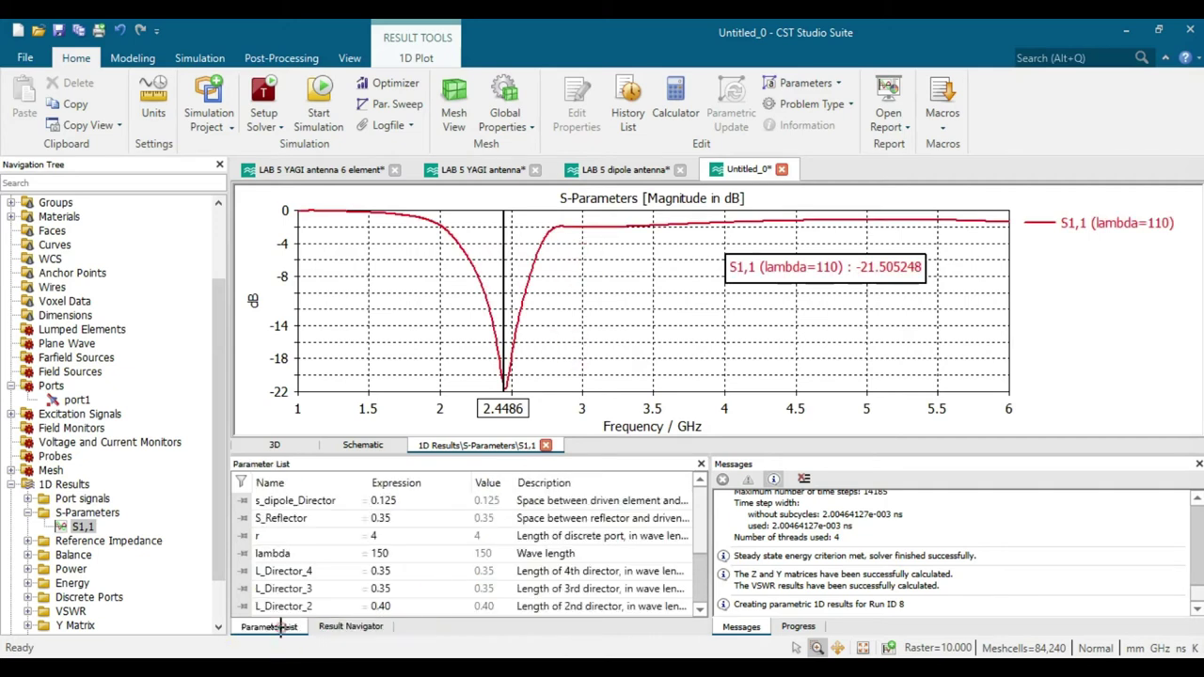
pyautogui.doubleClick(404, 554)
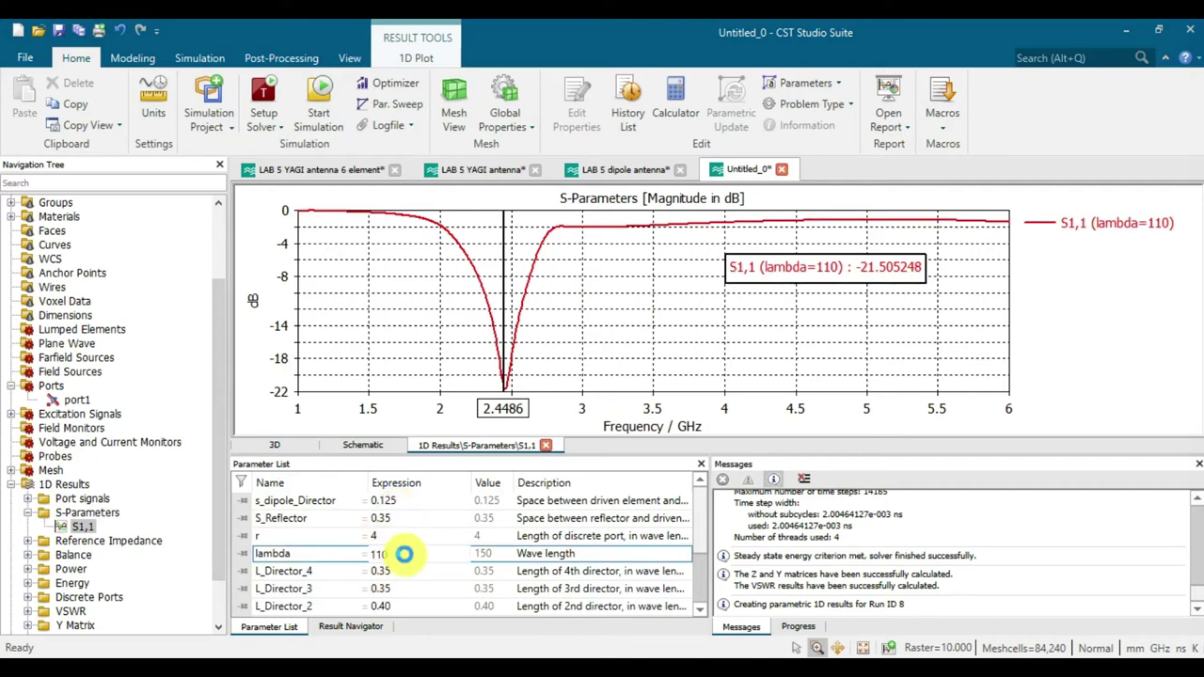
pyautogui.press('Return')
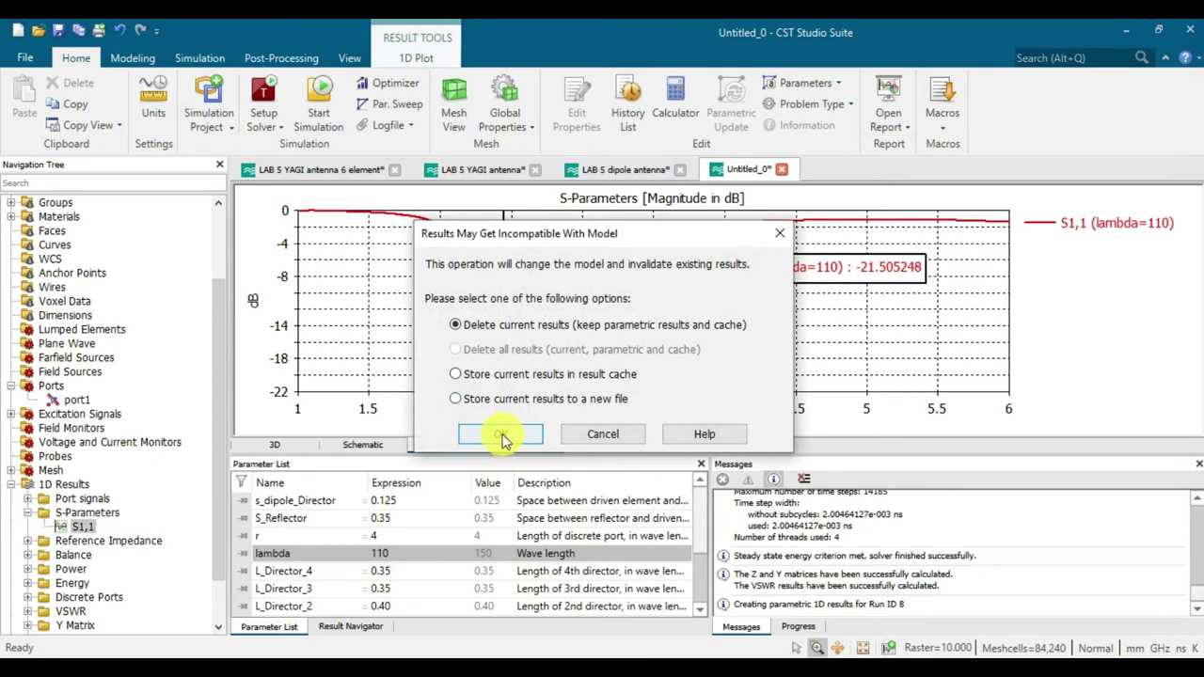
pyautogui.click(592, 434)
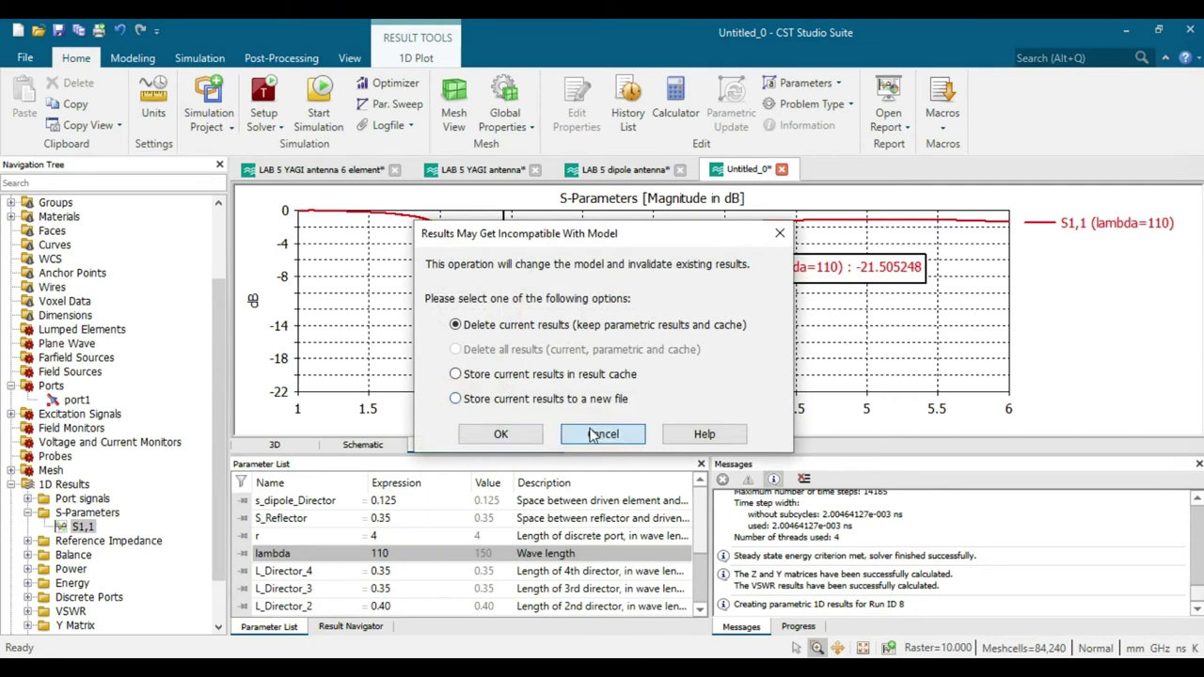
# Select the lambda=110 run again and copy its S1,1 curve
pyautogui.click(83, 527)
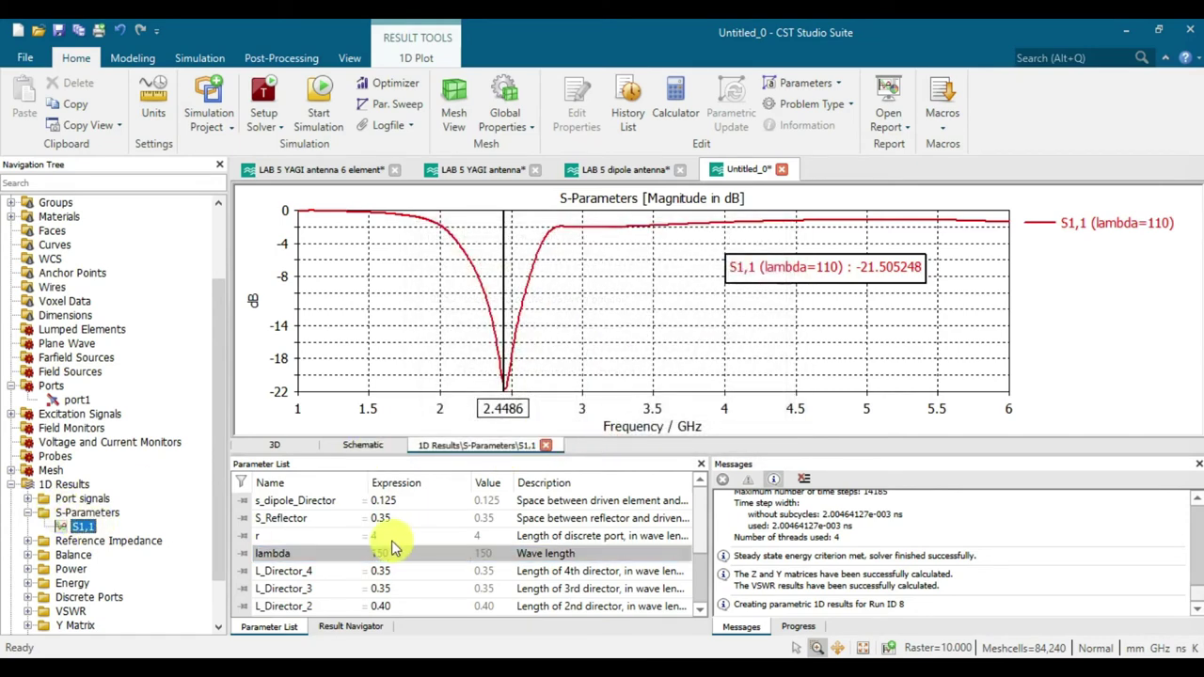
pyautogui.click(350, 627)
pyautogui.click(358, 553)
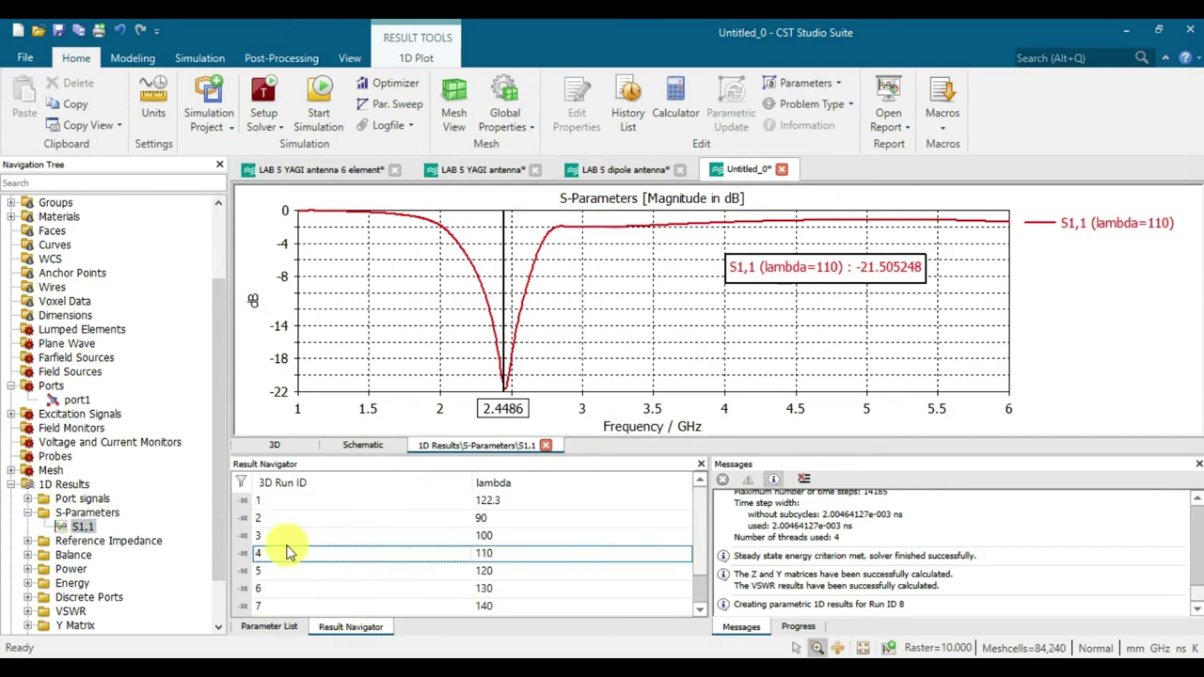
pyautogui.click(82, 527)
# Create a folder named Compare lambda under S-Parameters and paste the copied lambda=110 curve into it
pyautogui.click(88, 514)
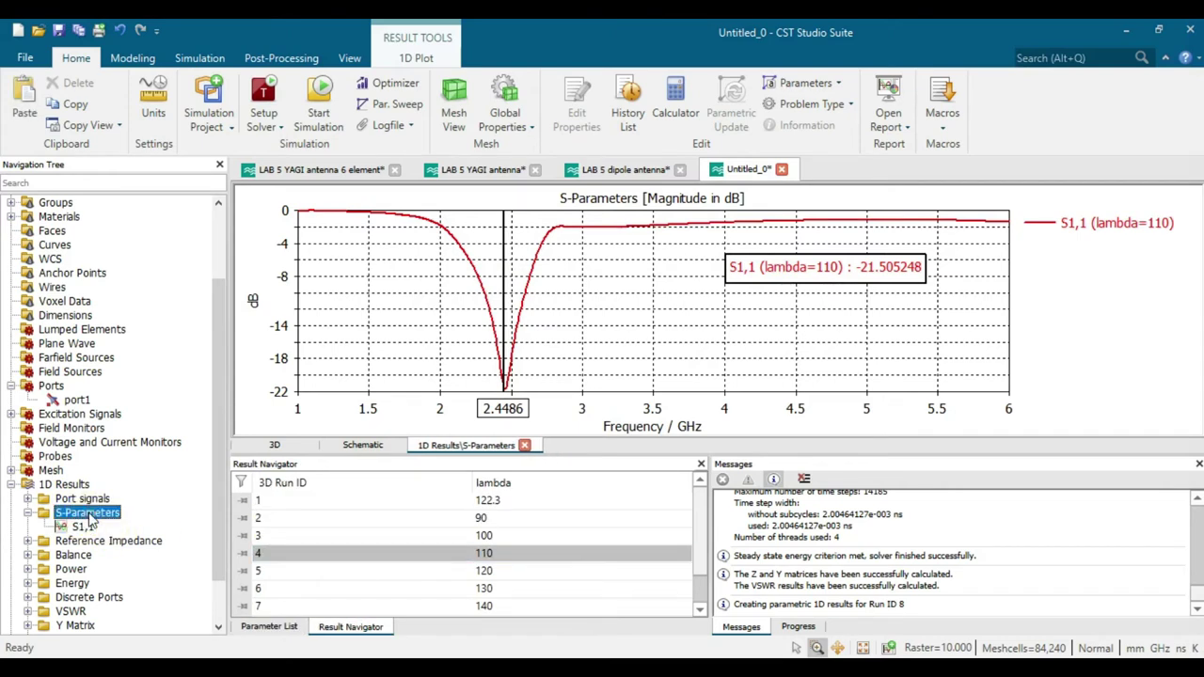
pyautogui.rightClick(89, 515)
pyautogui.click(133, 527)
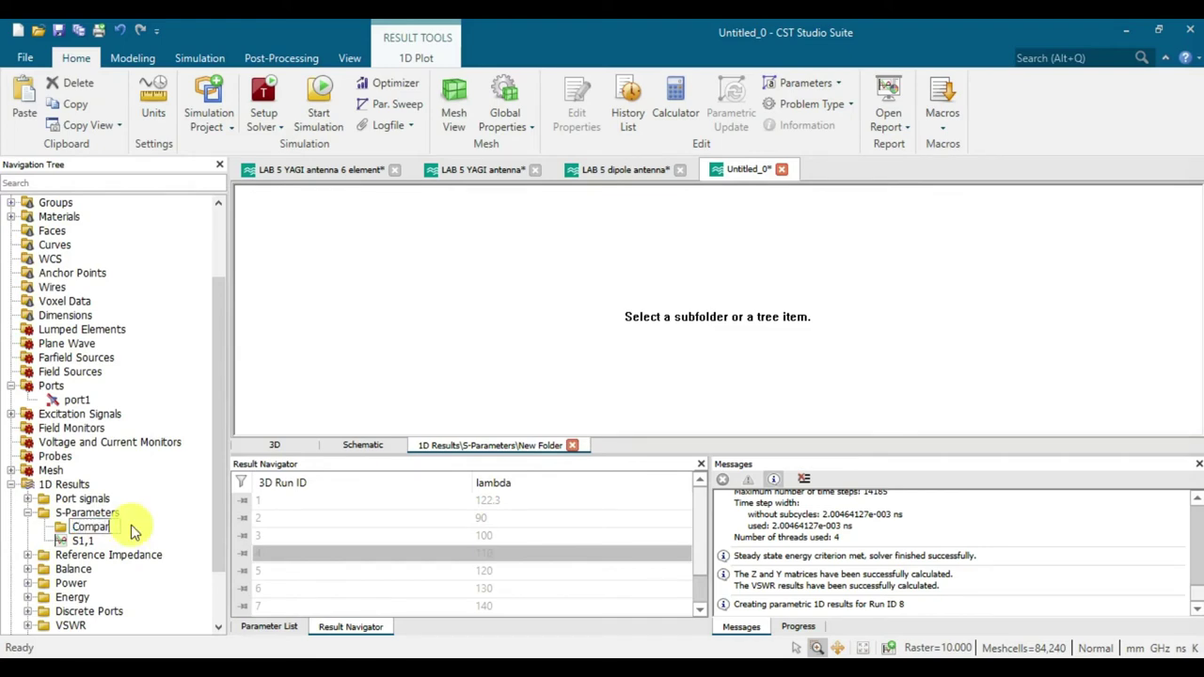
pyautogui.press('Return')
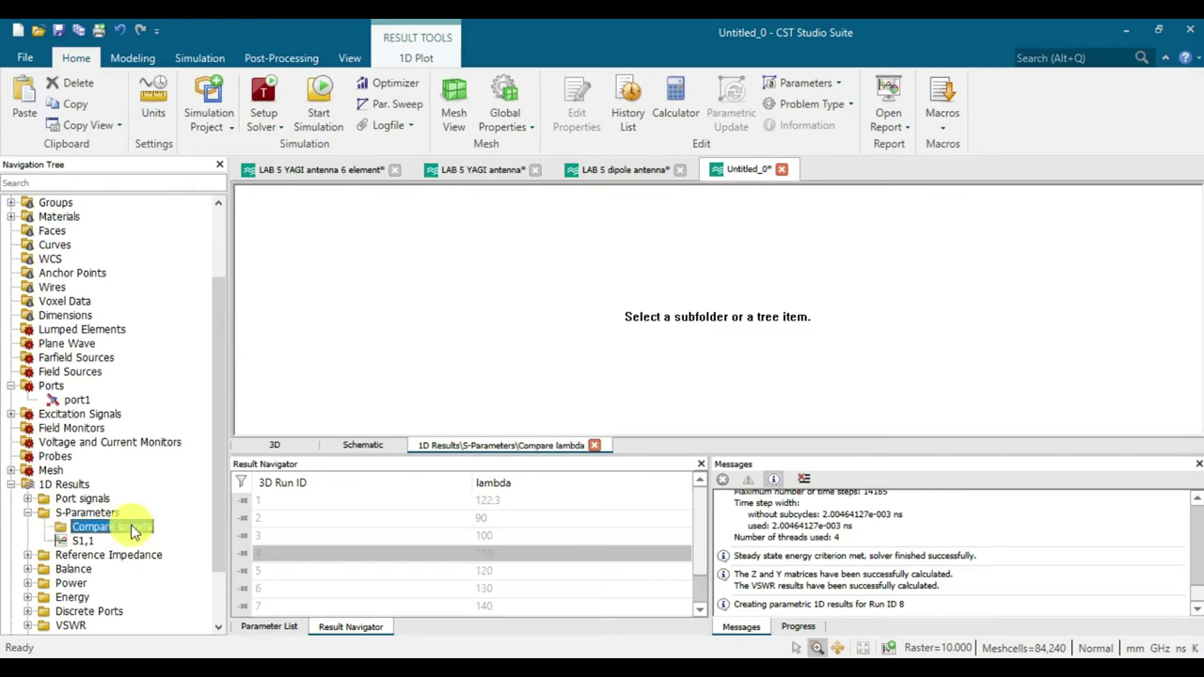
# Copy the S1,1 curves of all runs 1 to 8 into the Compare lambda folder
pyautogui.click(83, 555)
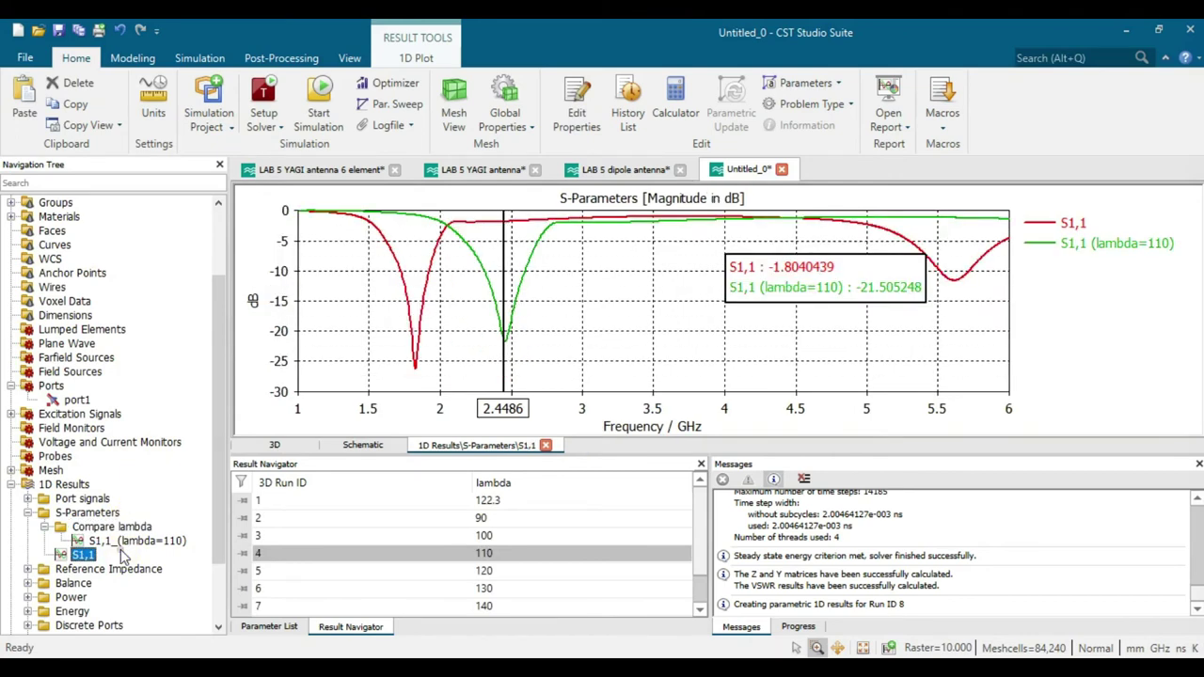
pyautogui.click(127, 541)
pyautogui.click(83, 555)
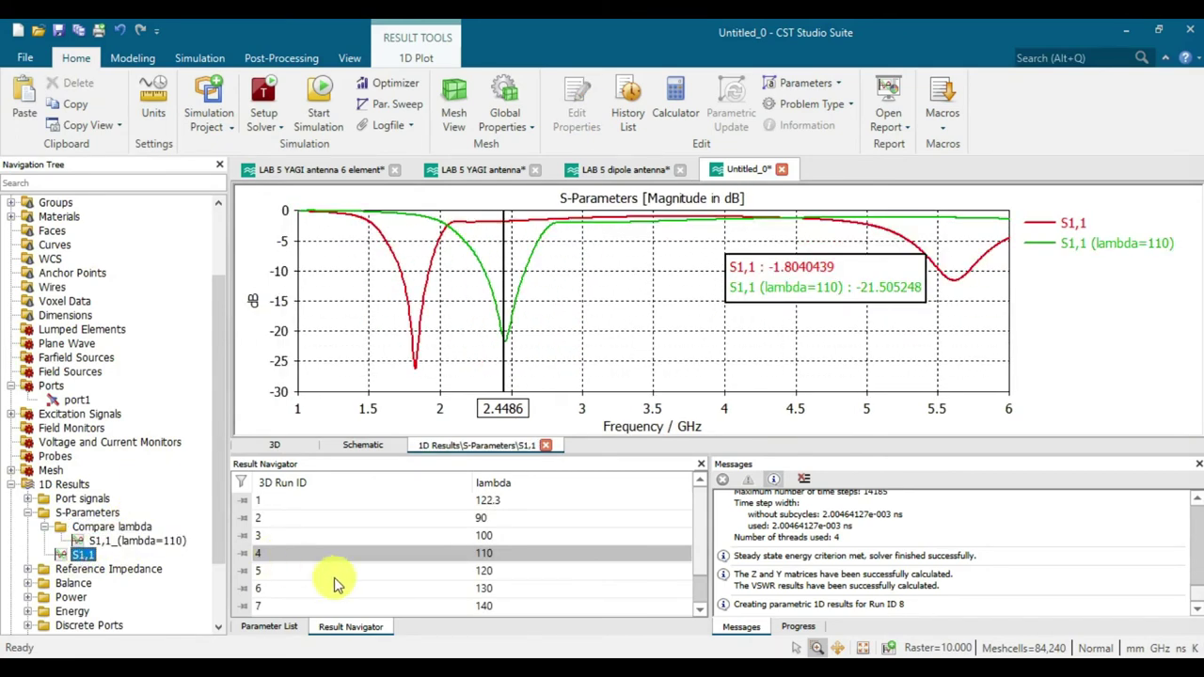
pyautogui.click(320, 500)
pyautogui.scroll(-1, 318, 508)
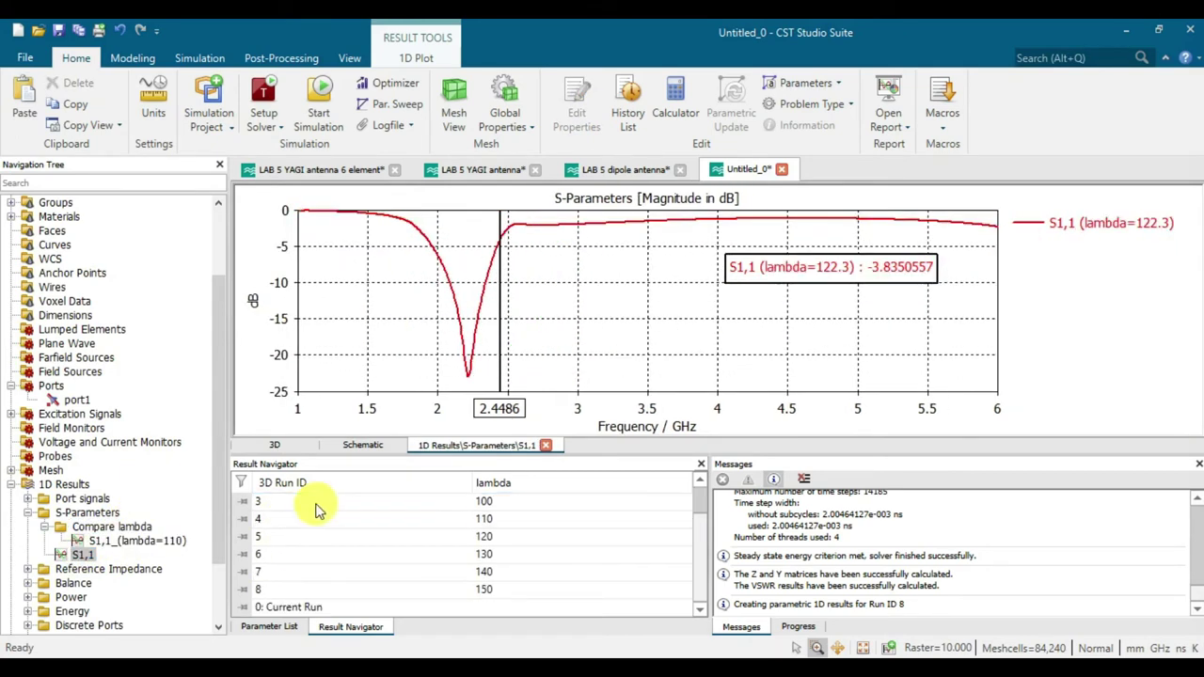
pyautogui.keyDown('shift'); pyautogui.click(331, 597); pyautogui.keyUp('shift')
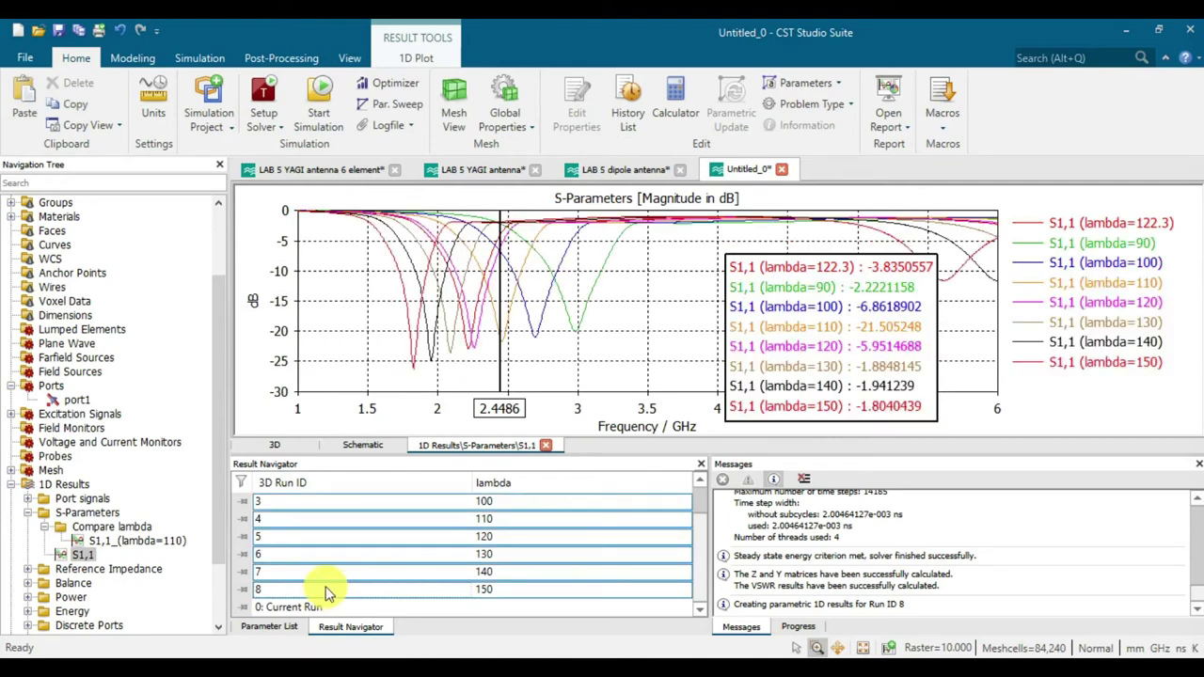
pyautogui.click(136, 529)
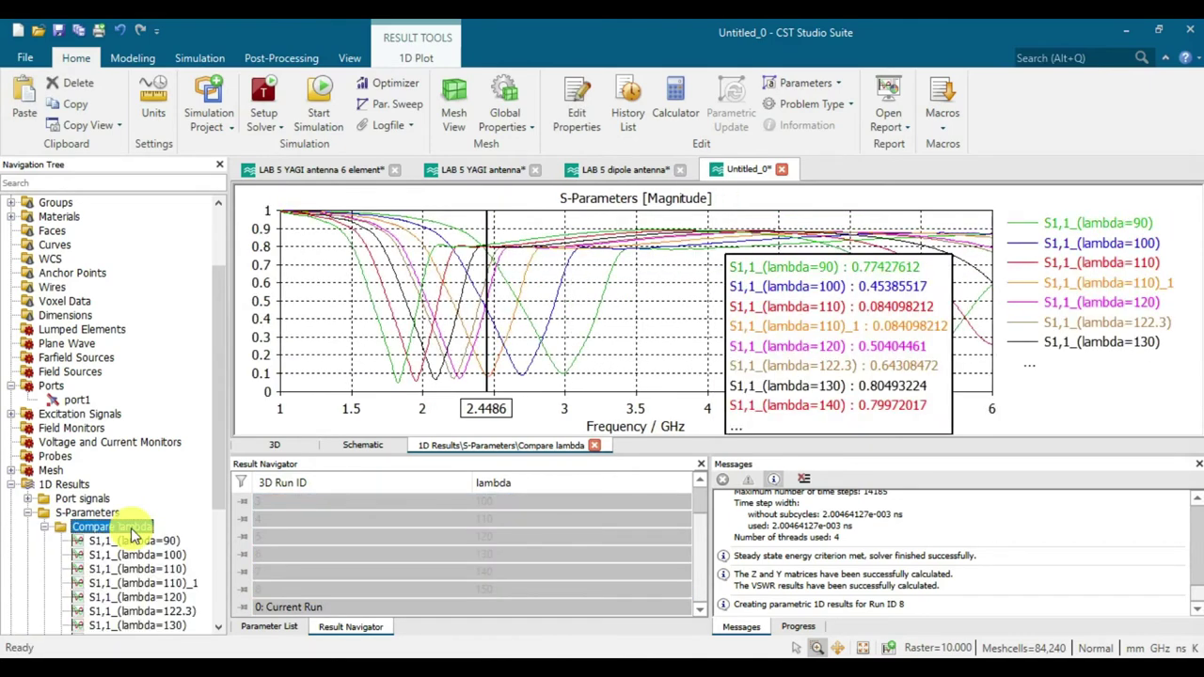
# Delete the duplicate curve S1,1_(lambda=110)_1 from the Compare lambda folder and display the remaining lambda=110 curve
pyautogui.click(172, 584)
pyautogui.rightClick(172, 588)
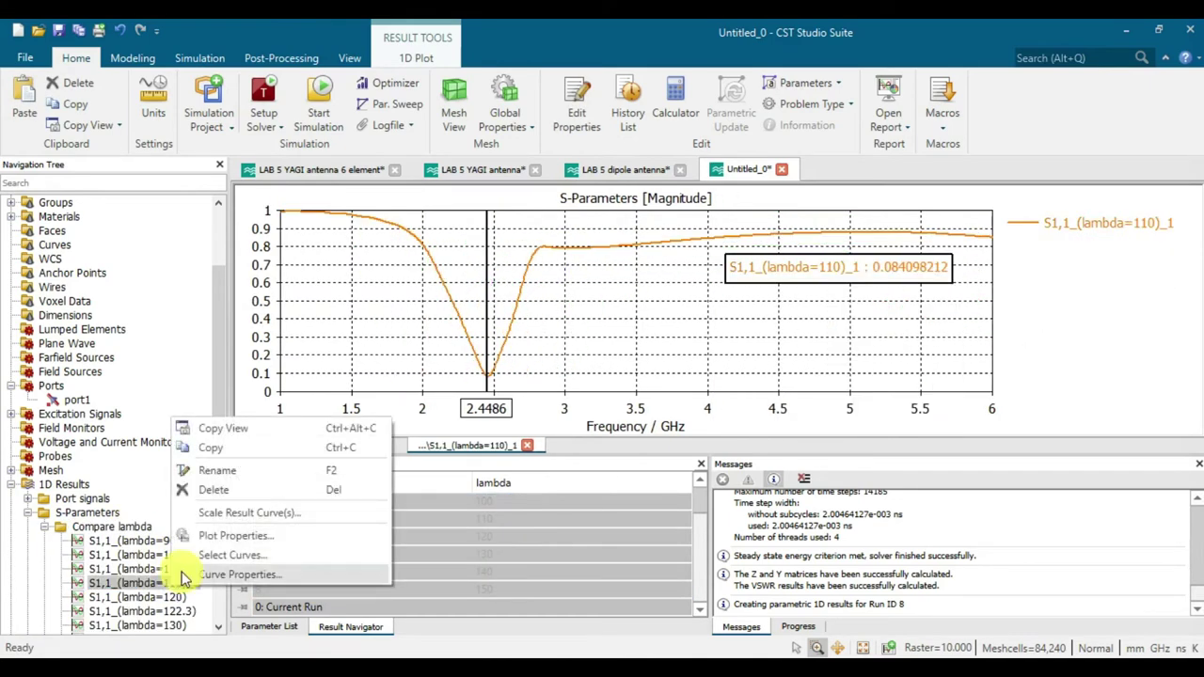
pyautogui.click(236, 491)
pyautogui.click(562, 384)
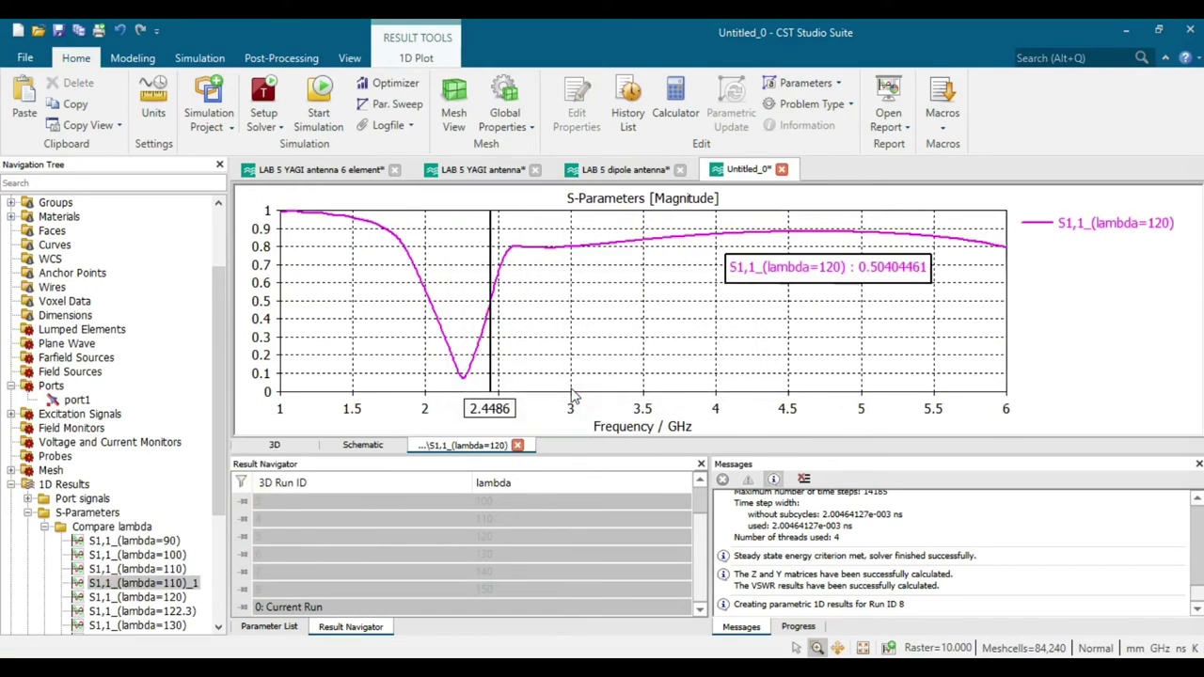
pyautogui.scroll(-3, 175, 527)
pyautogui.click(169, 442)
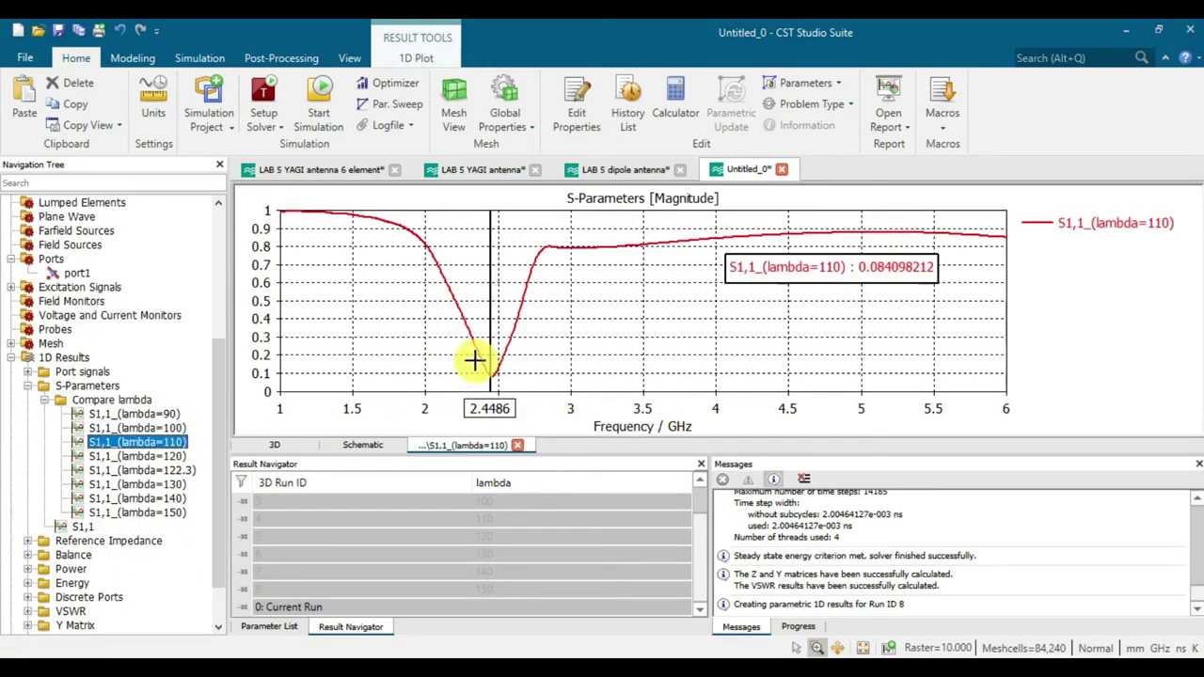
# Set the lambda parameter to 110 and delete the current results while keeping the parametric results and cache
pyautogui.click(273, 626)
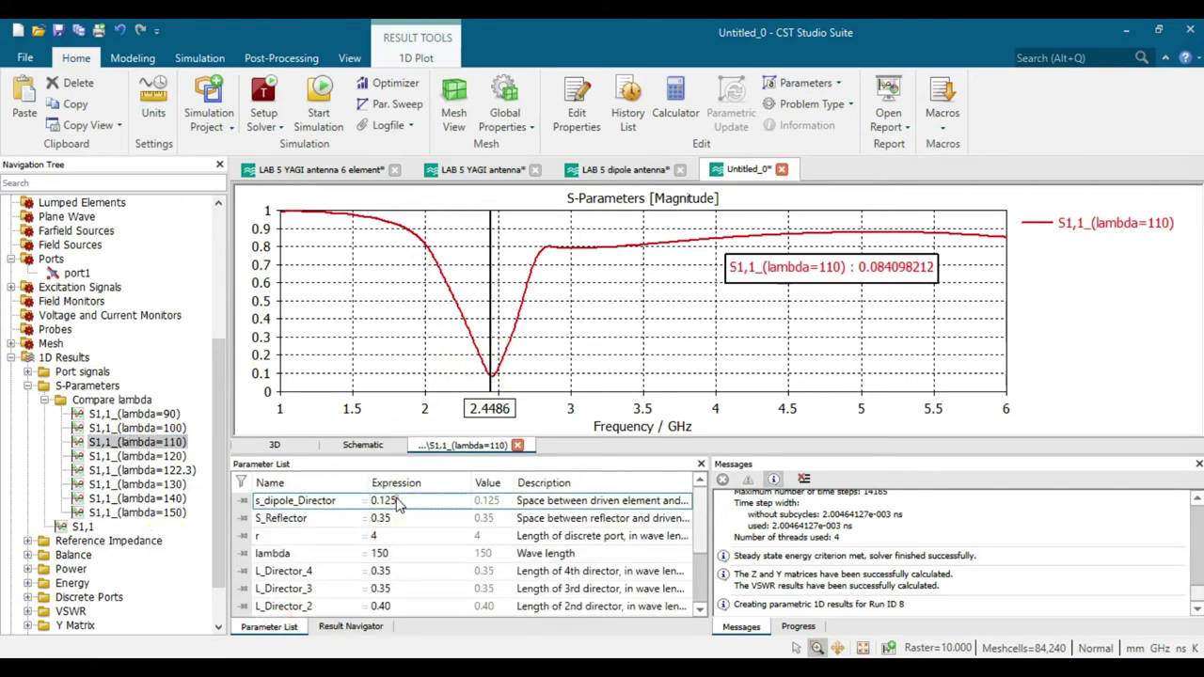
pyautogui.doubleClick(392, 555)
pyautogui.write('11')
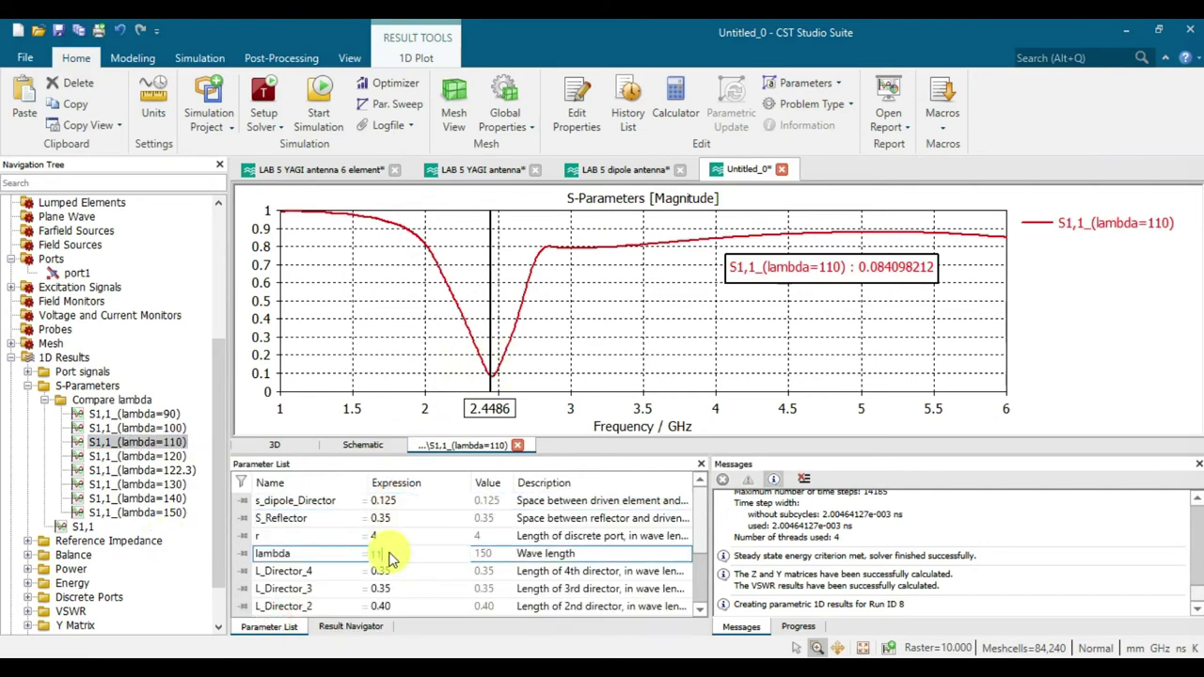
pyautogui.write('0')
pyautogui.press('Return')
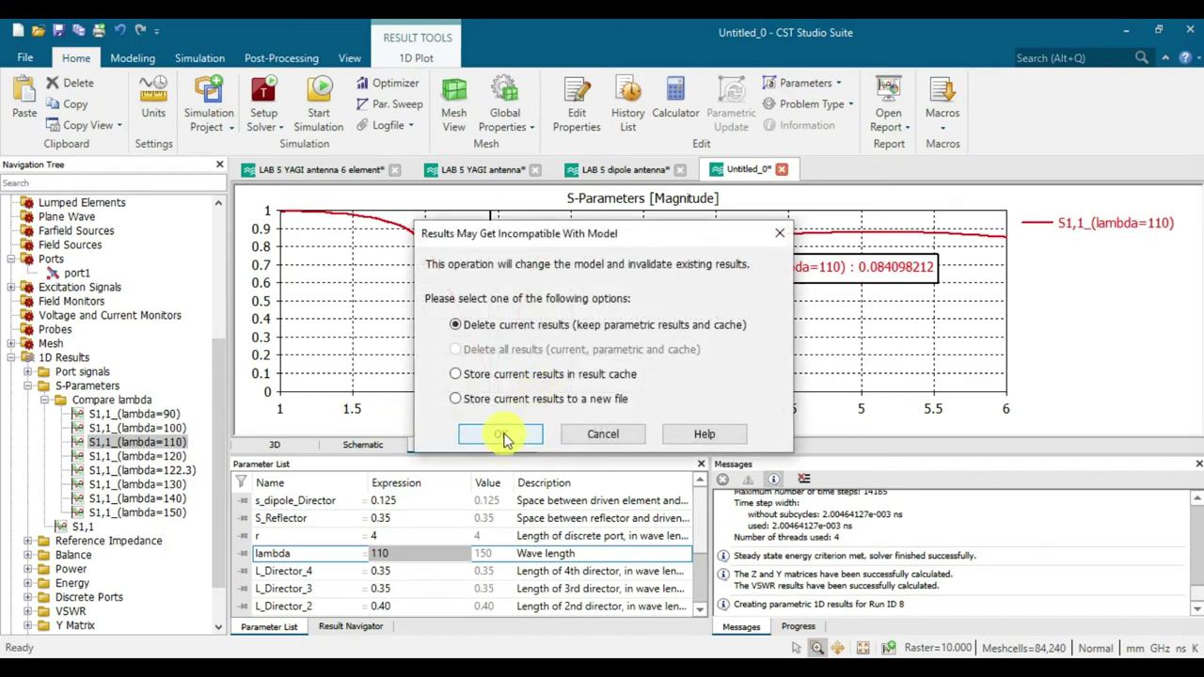
pyautogui.click(502, 437)
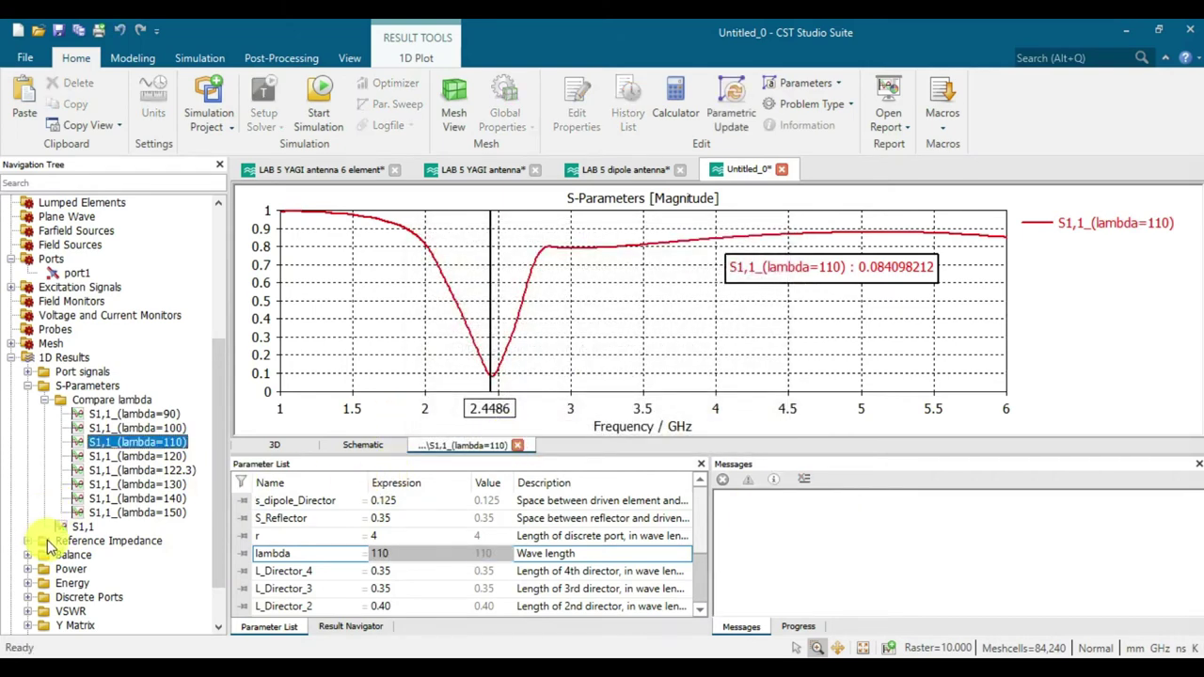
# Display the S1,1 curves of all stored sweep runs
pyautogui.click(93, 389)
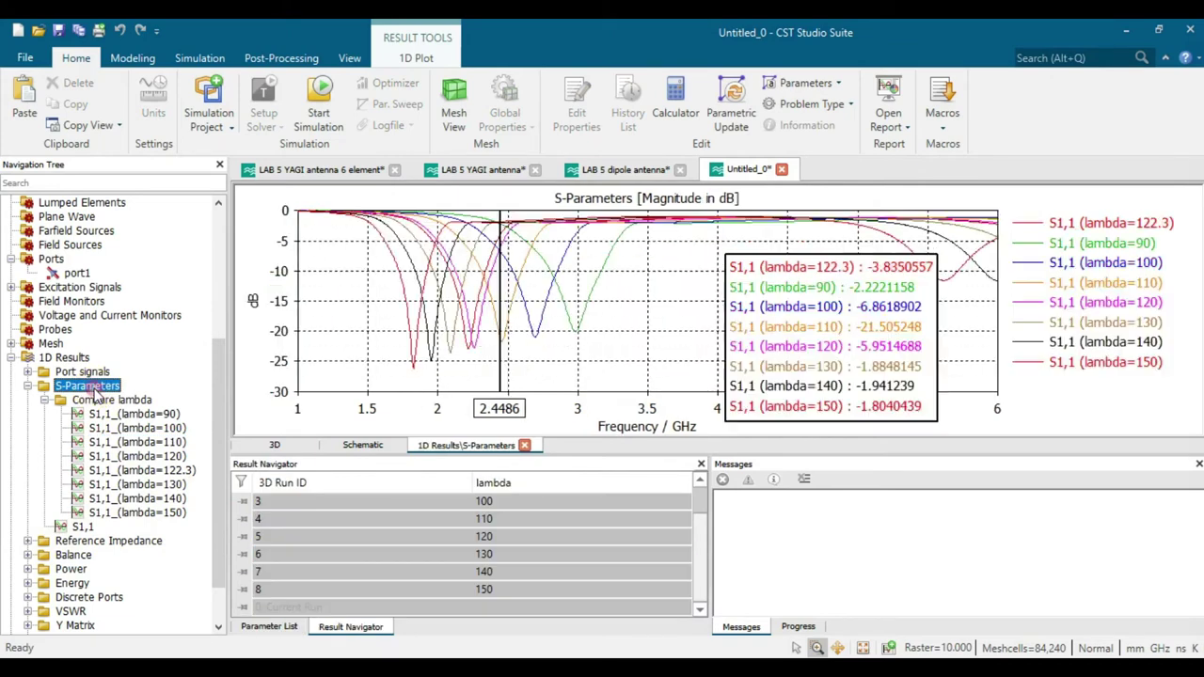
pyautogui.click(83, 527)
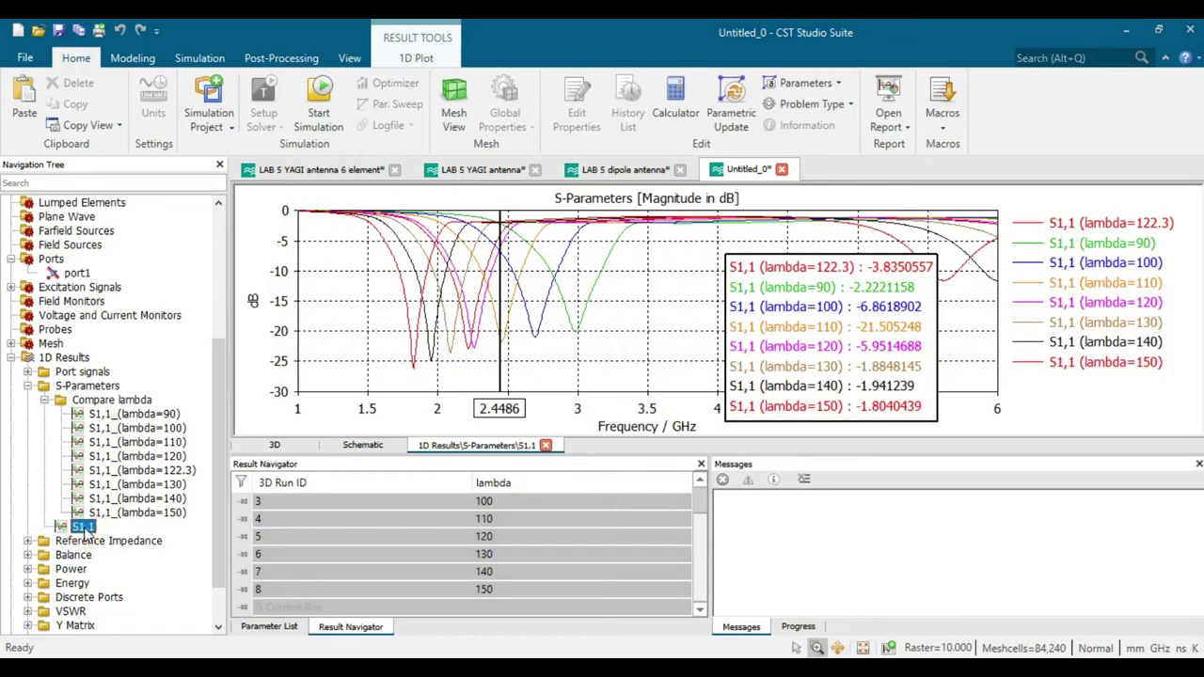
pyautogui.scroll(5, 89, 461)
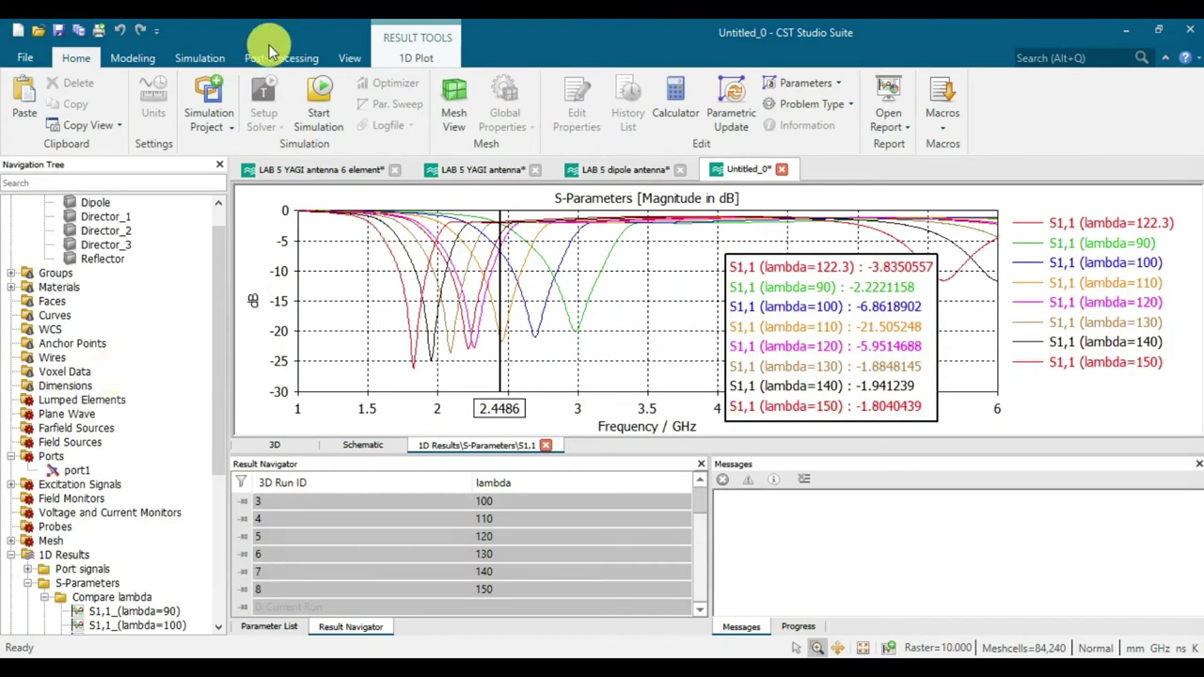
# Leave the S-parameter plot and display the 3D antenna model by selecting component1
pyautogui.click(201, 58)
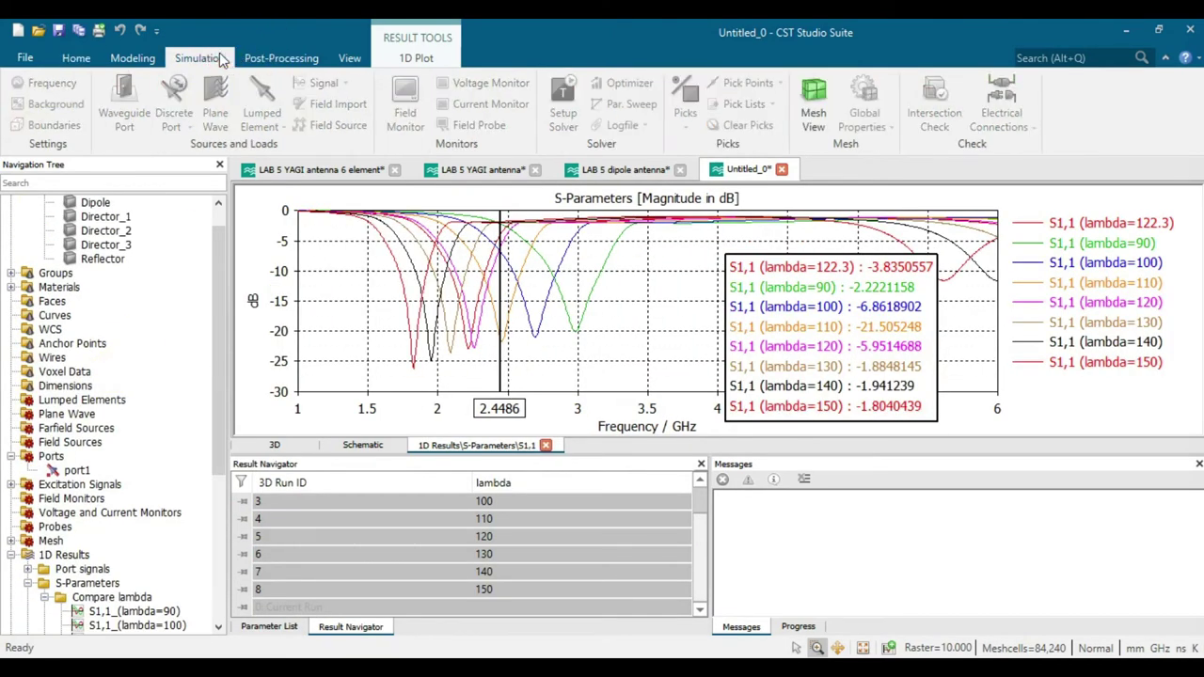
pyautogui.click(415, 59)
pyautogui.click(351, 58)
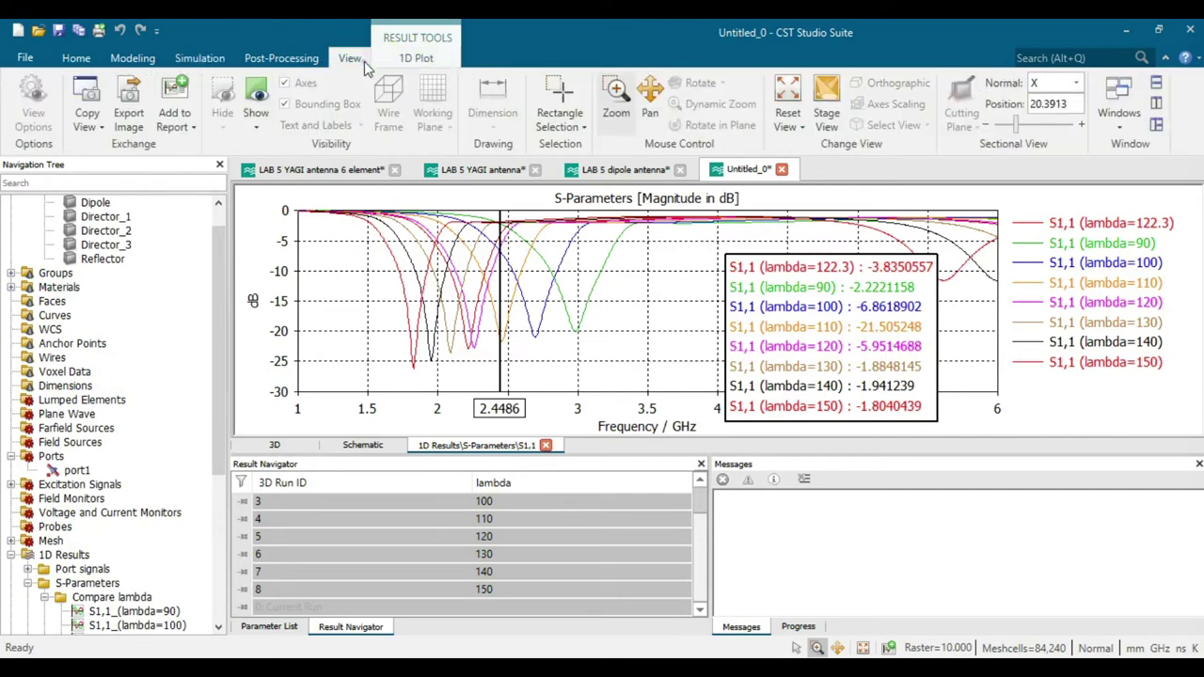
pyautogui.click(199, 58)
pyautogui.scroll(1, 122, 264)
pyautogui.click(106, 217)
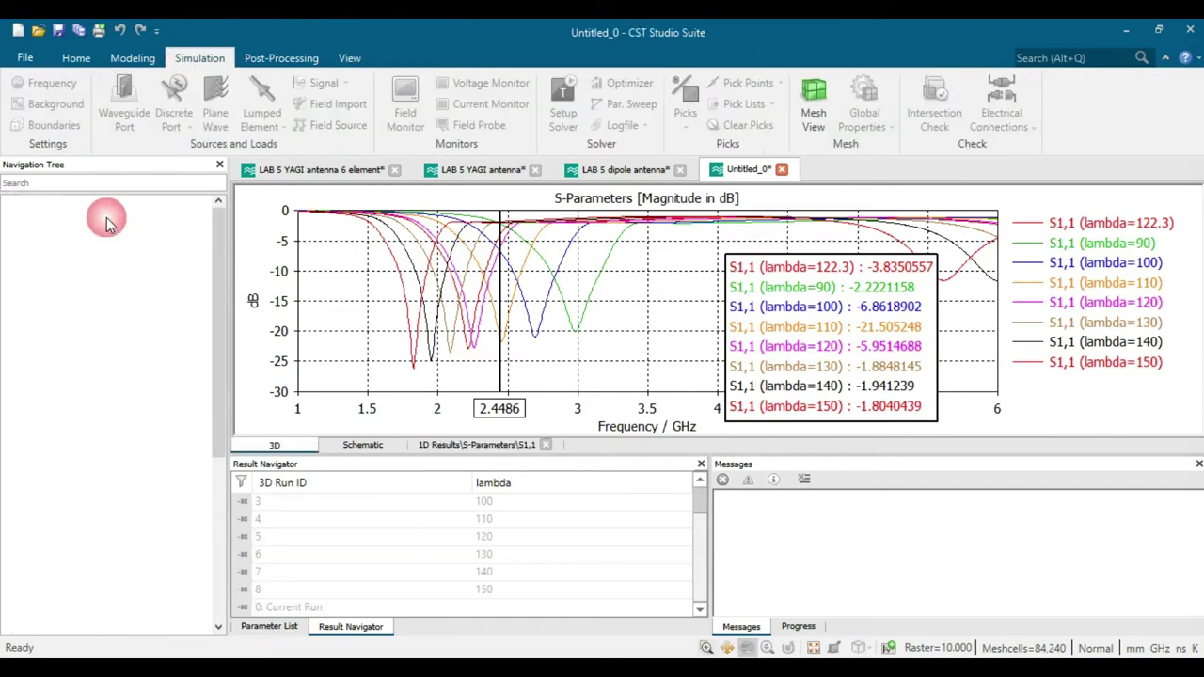
pyautogui.click(479, 223)
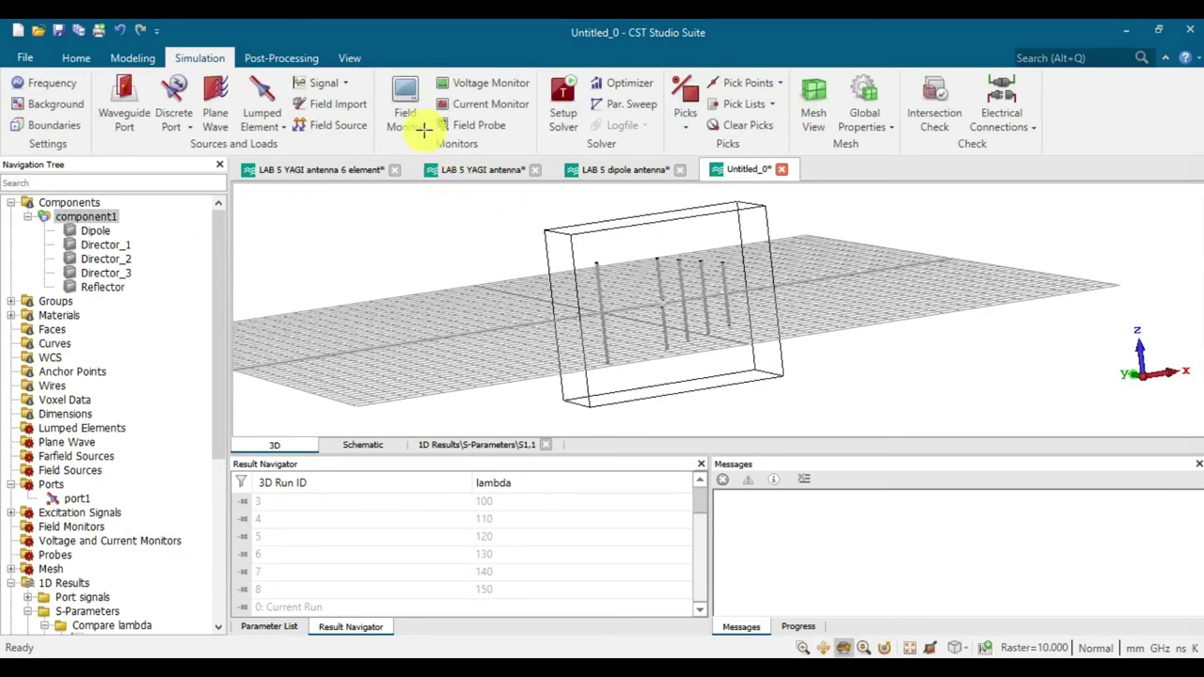
# Add a Farfield/RCS monitor of the Transient Broadband type with 15 samples
pyautogui.click(412, 98)
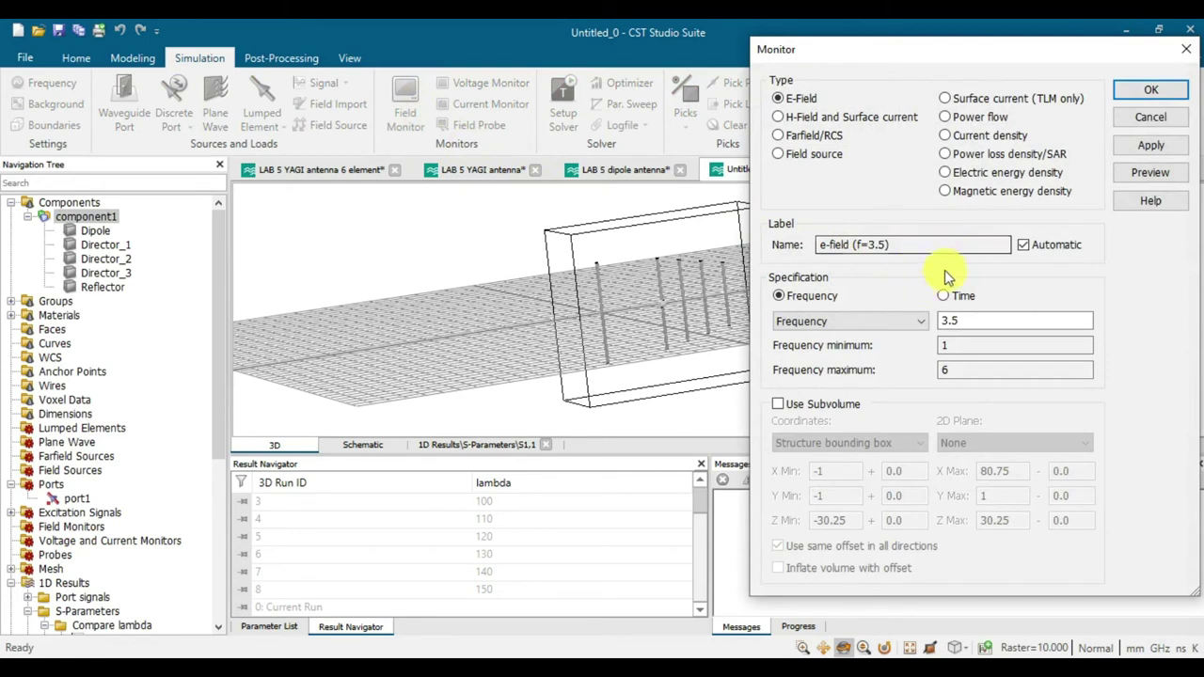
pyautogui.click(798, 136)
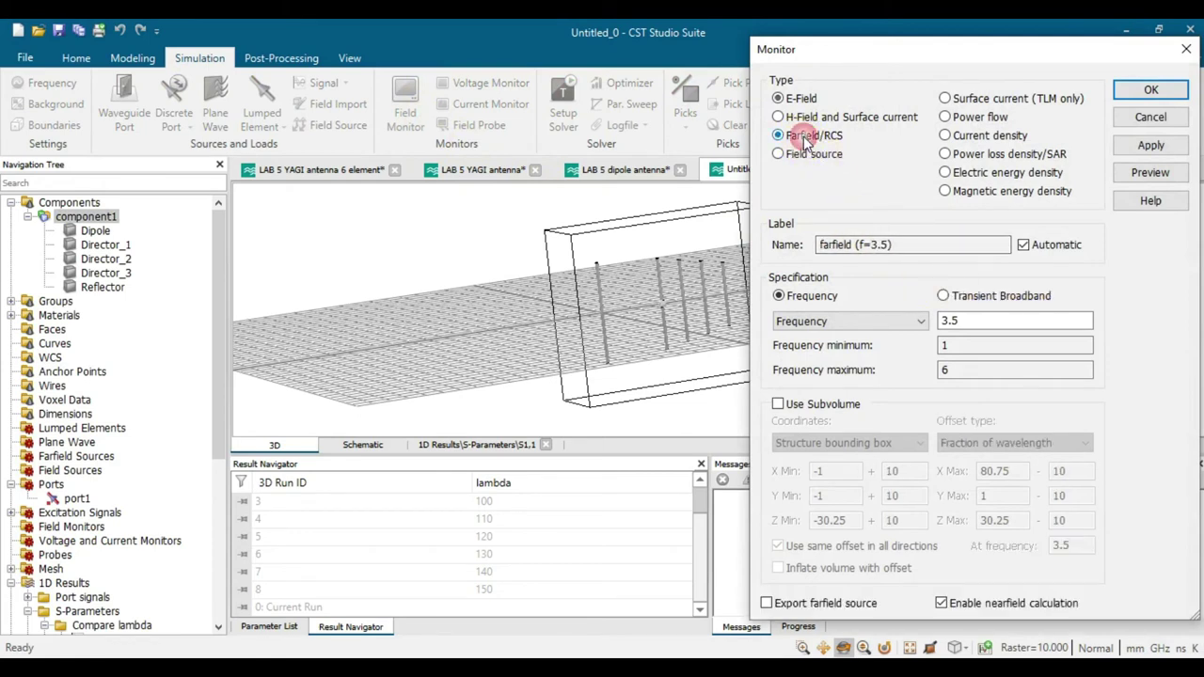
pyautogui.click(943, 295)
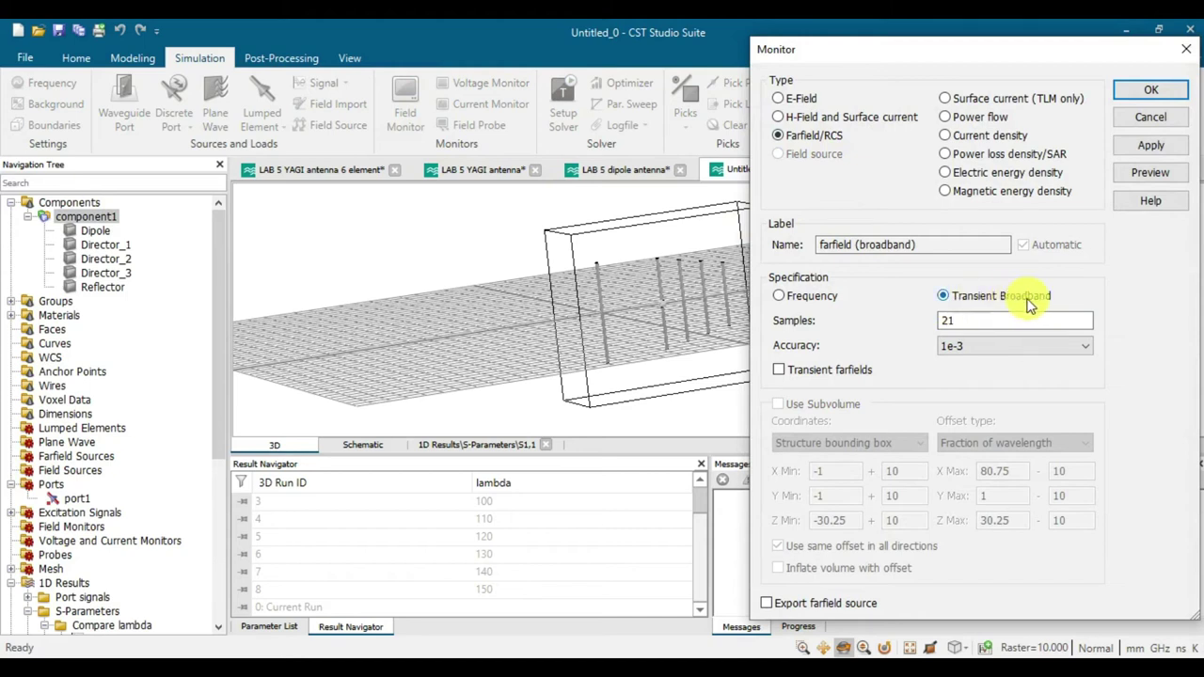
pyautogui.moveTo(976, 326); pyautogui.dragTo(905, 320)
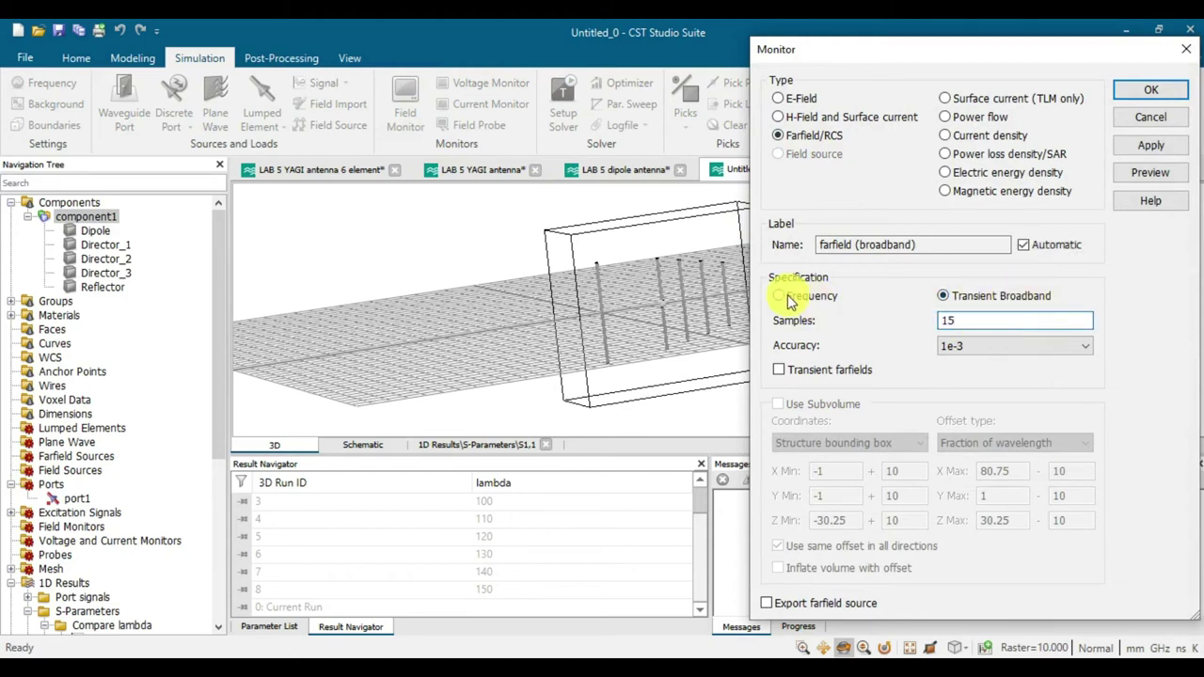
pyautogui.click(790, 297)
pyautogui.click(944, 295)
pyautogui.click(1139, 147)
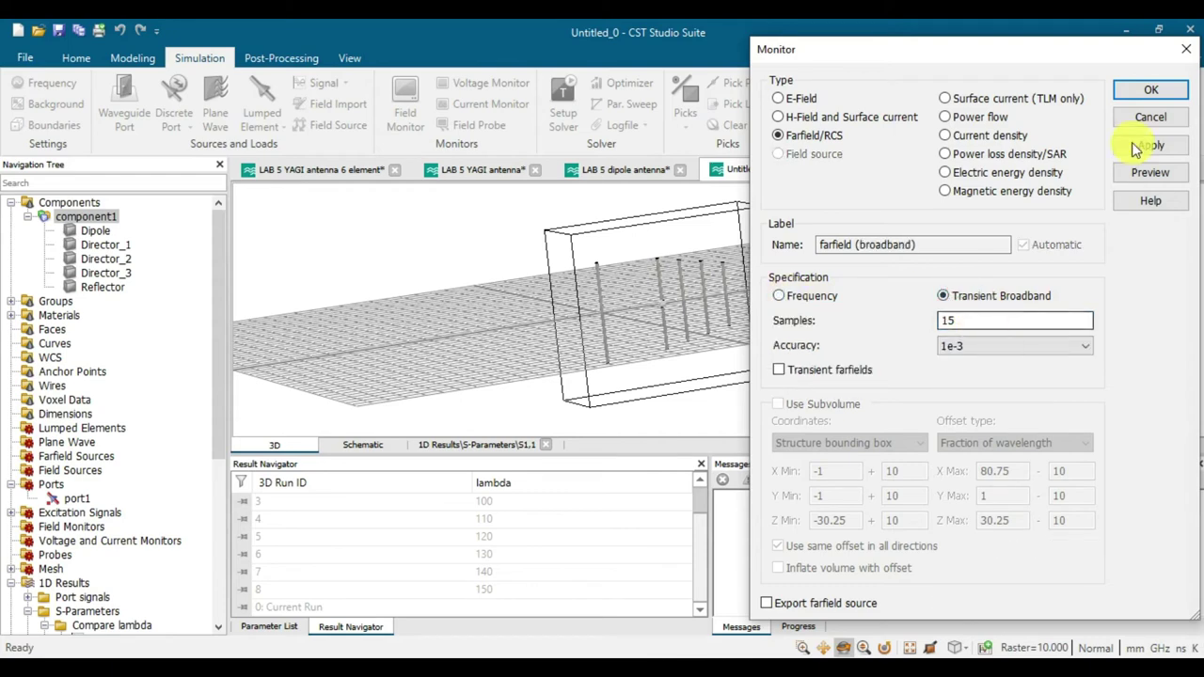
# Add a single-frequency Farfield/RCS monitor at 2.45 GHz and close the monitor definition
pyautogui.click(814, 303)
pyautogui.doubleClick(1011, 320)
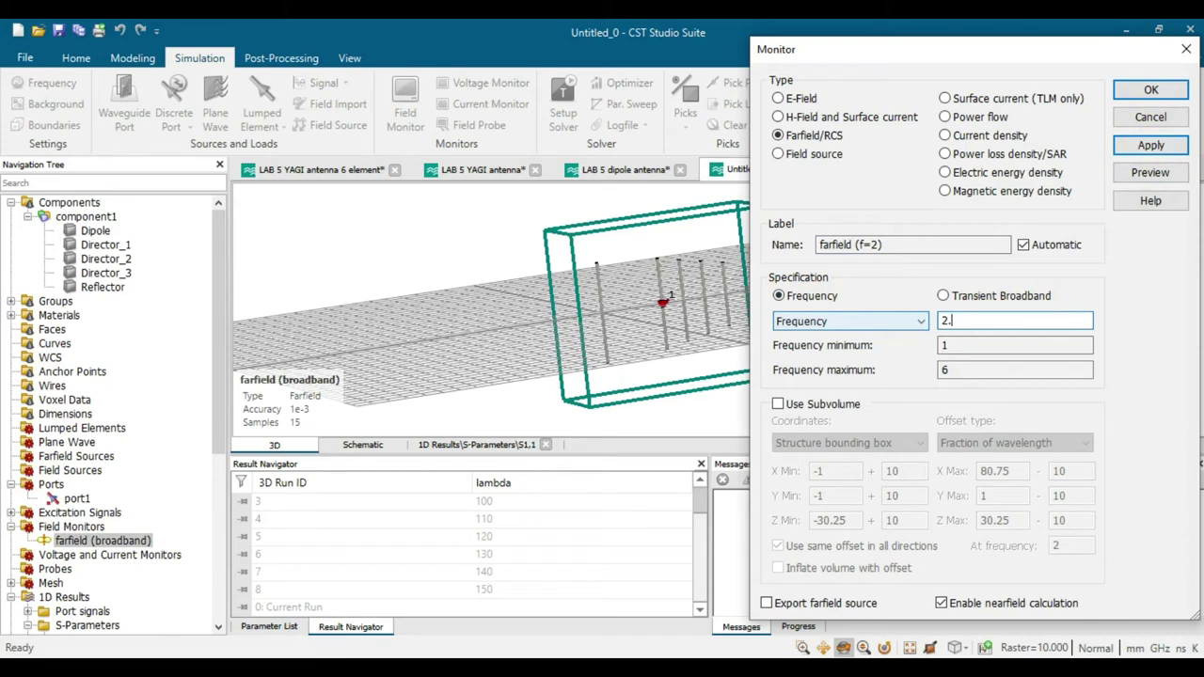
pyautogui.click(1150, 145)
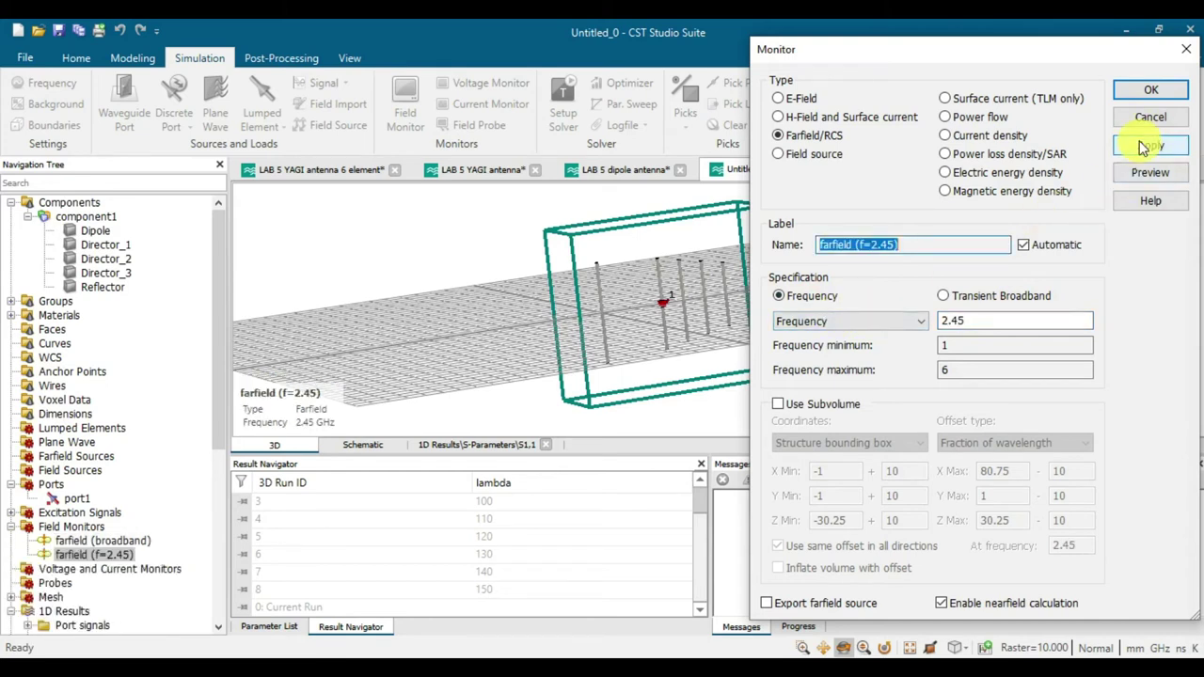
pyautogui.click(969, 297)
pyautogui.click(973, 320)
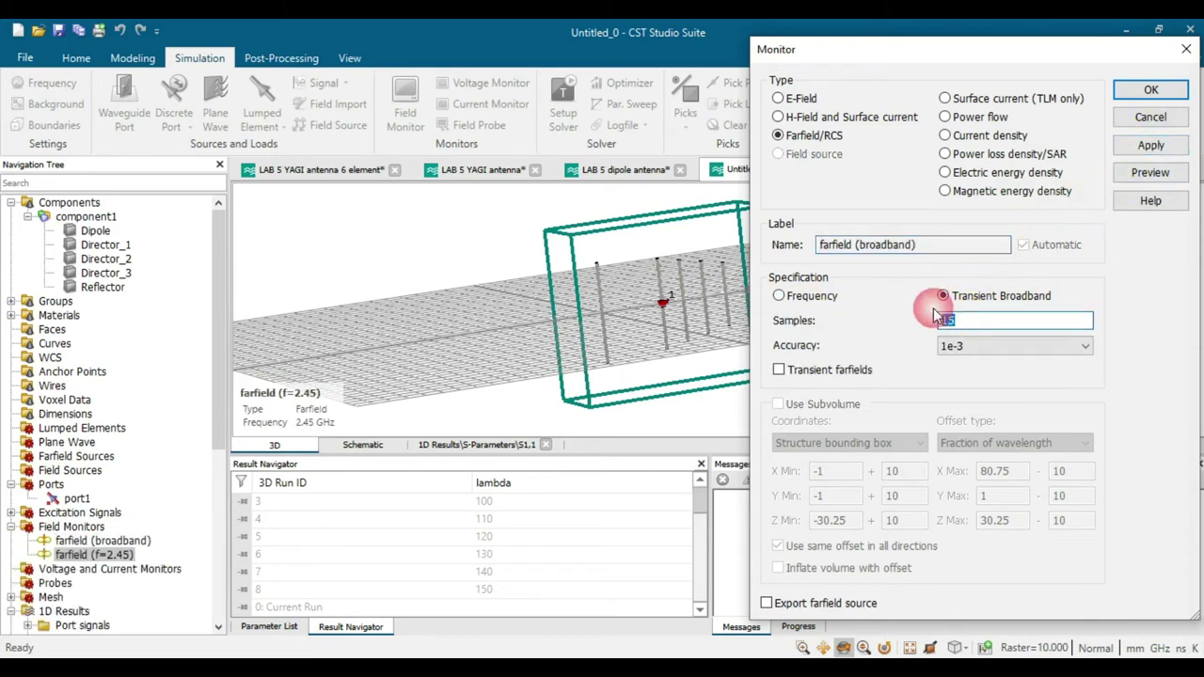
pyautogui.click(1143, 121)
pyautogui.click(1143, 120)
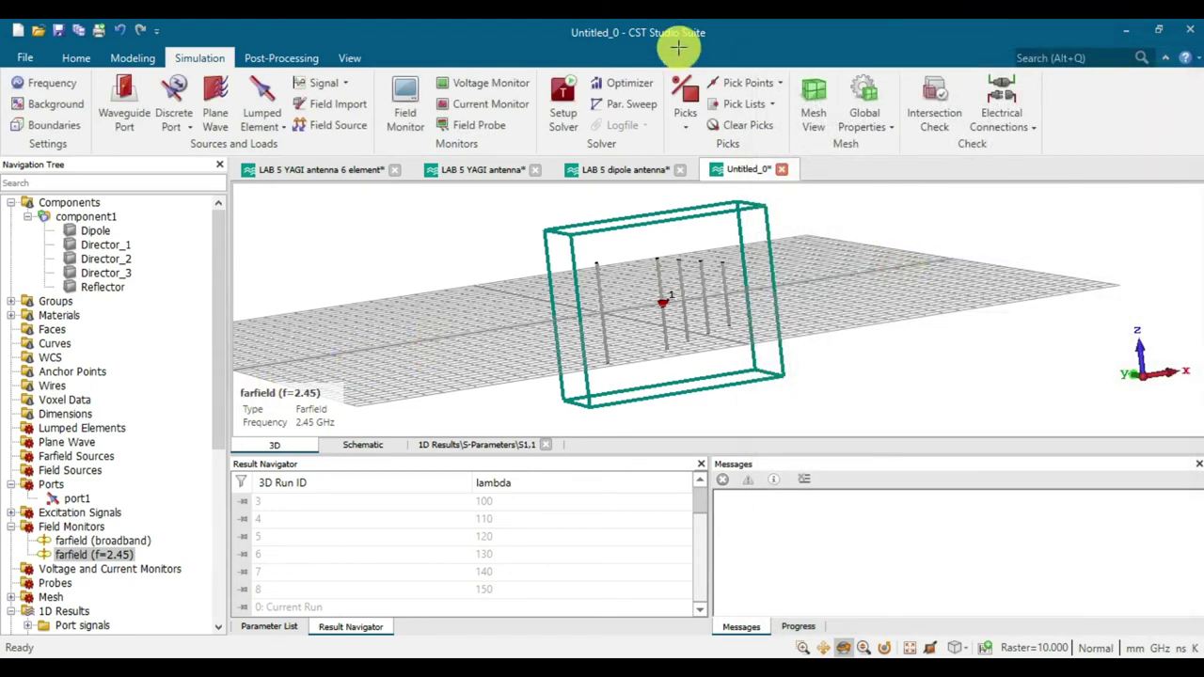
# Start the time domain solver with the hexahedral mesh and -40 dB accuracy, and select the broadband farfield monitor
pyautogui.click(562, 94)
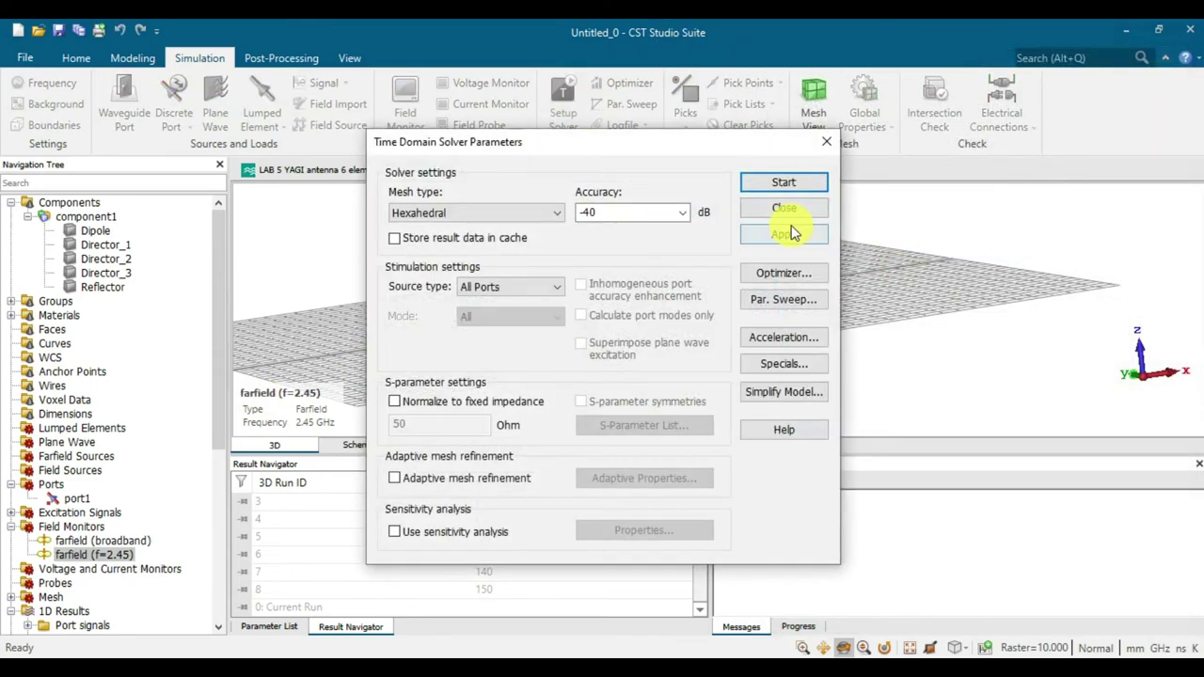
pyautogui.click(785, 180)
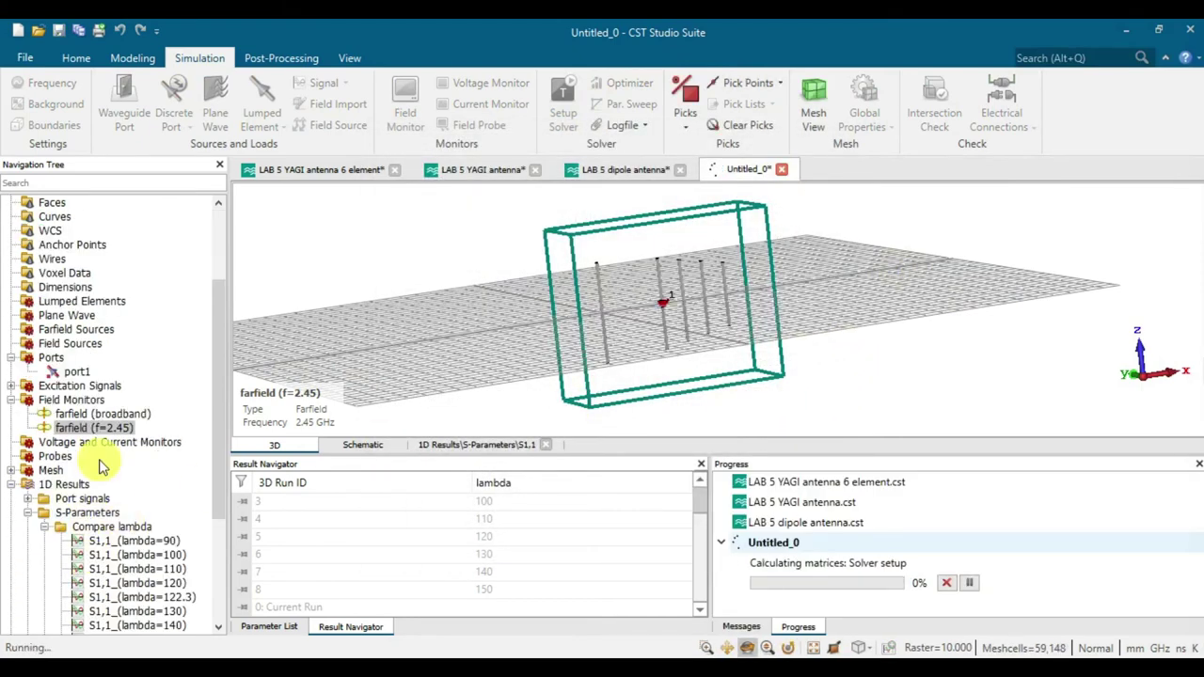
pyautogui.click(121, 414)
# Compare the kept curves in the Compare lambda folder with the S1,1 result
pyautogui.scroll(-5, 66, 489)
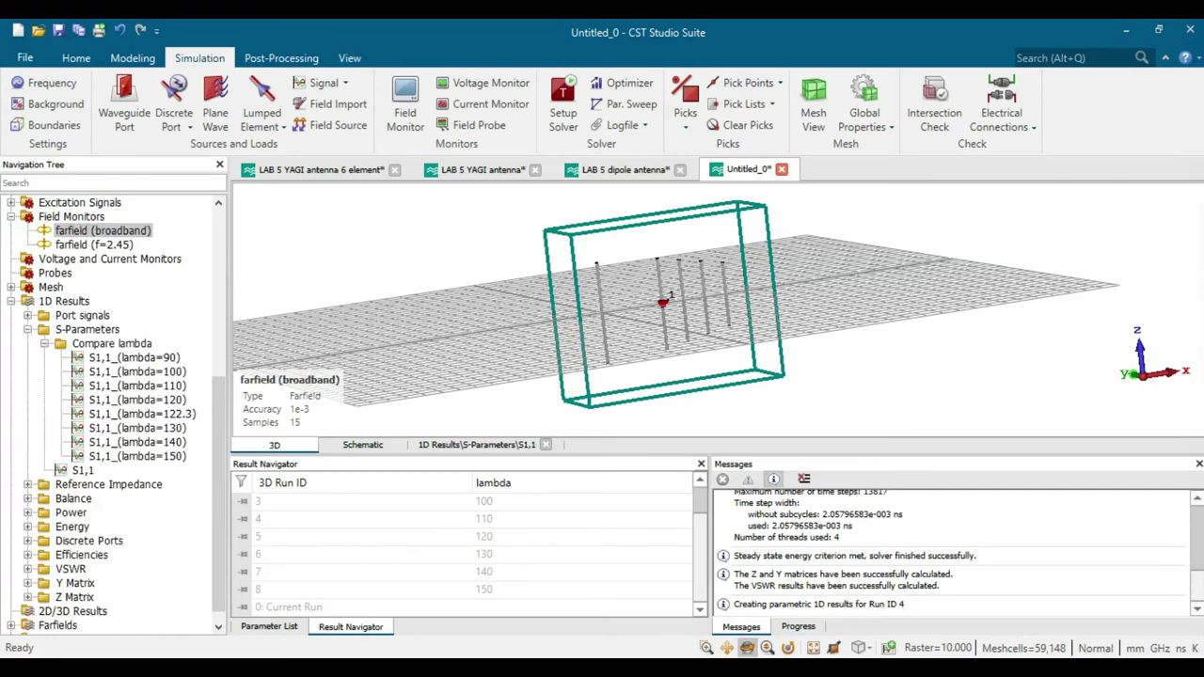
pyautogui.click(85, 344)
pyautogui.click(83, 348)
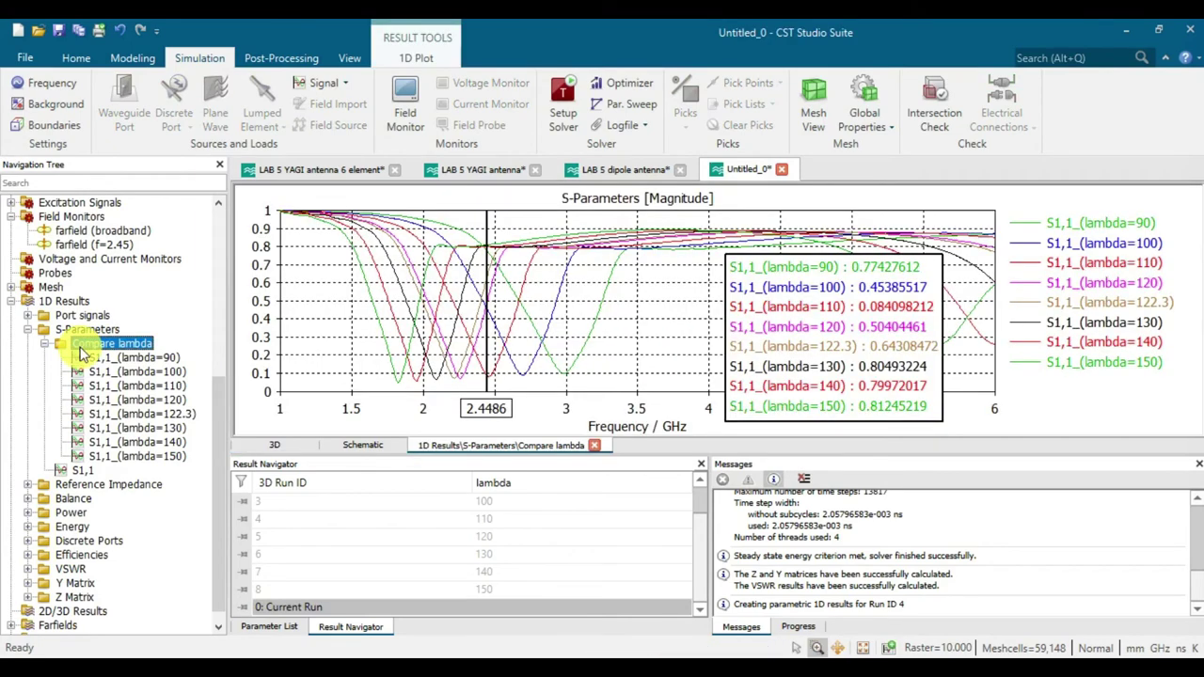
pyautogui.click(79, 470)
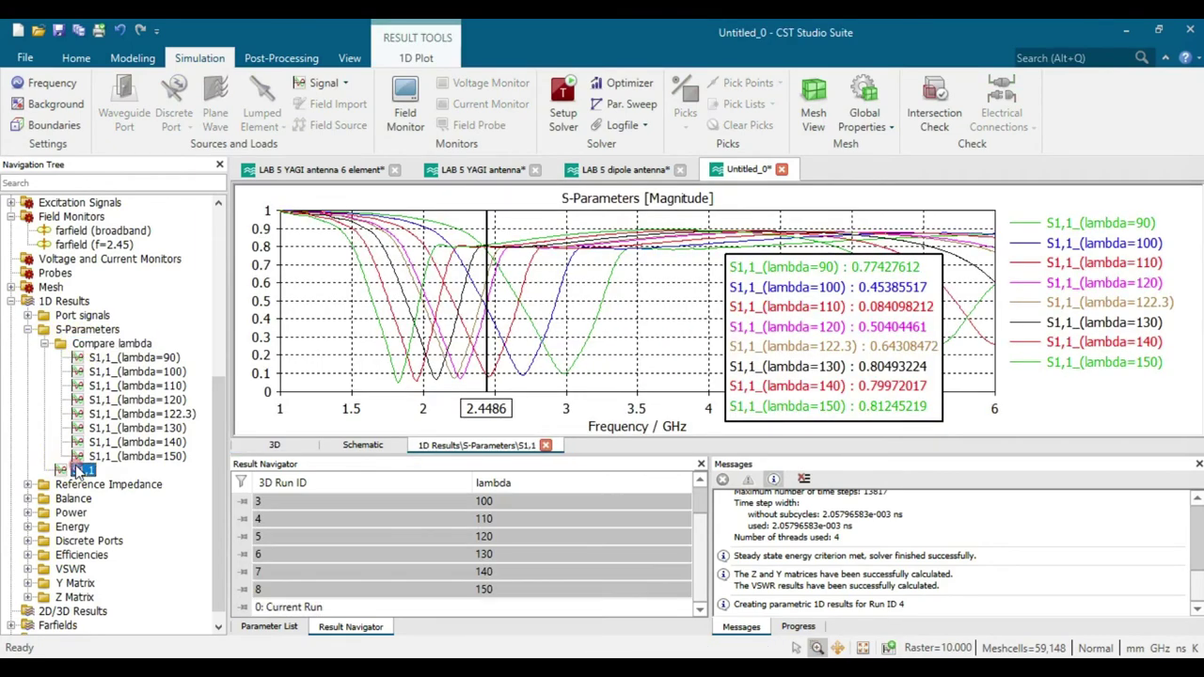
pyautogui.click(82, 344)
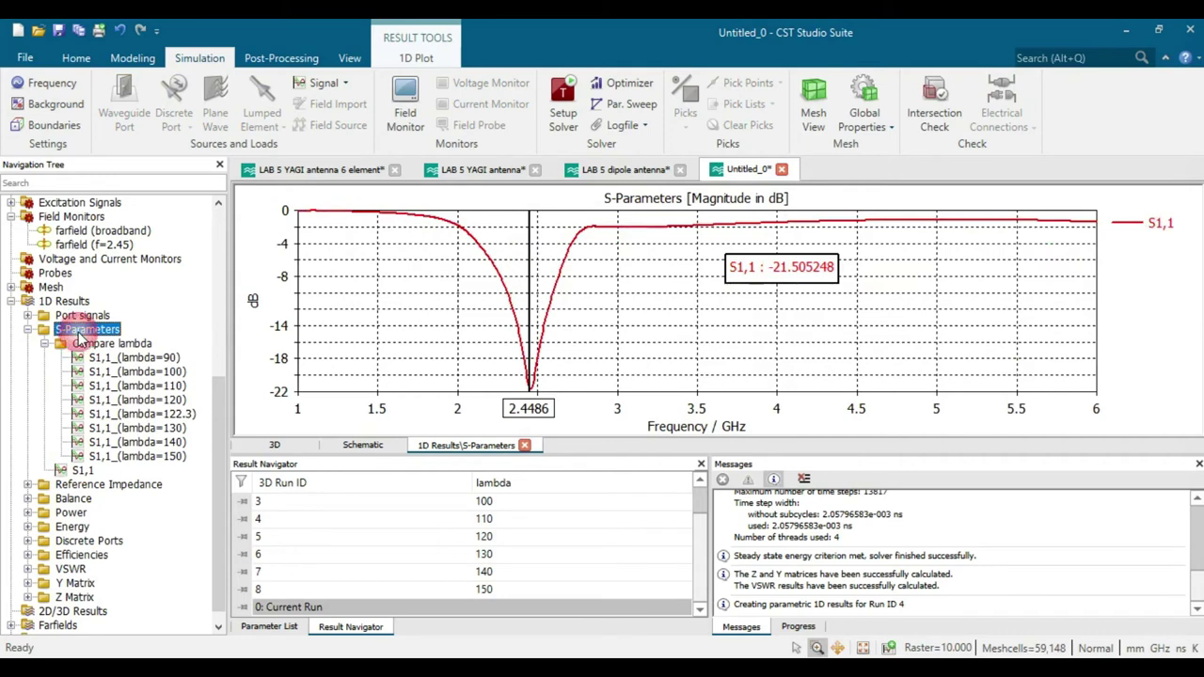
# Switch the Compare lambda plot between the current run and run 7 to check the stored data
pyautogui.click(320, 608)
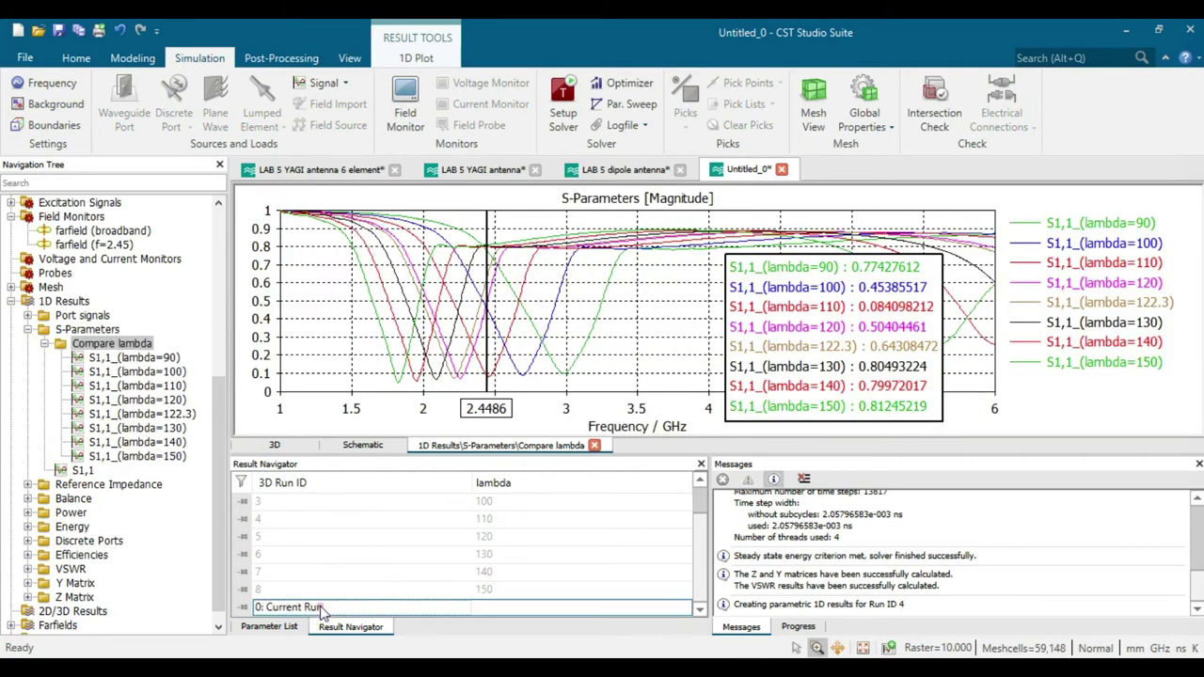
pyautogui.click(295, 572)
pyautogui.click(296, 606)
pyautogui.click(354, 574)
pyautogui.scroll(1, 354, 573)
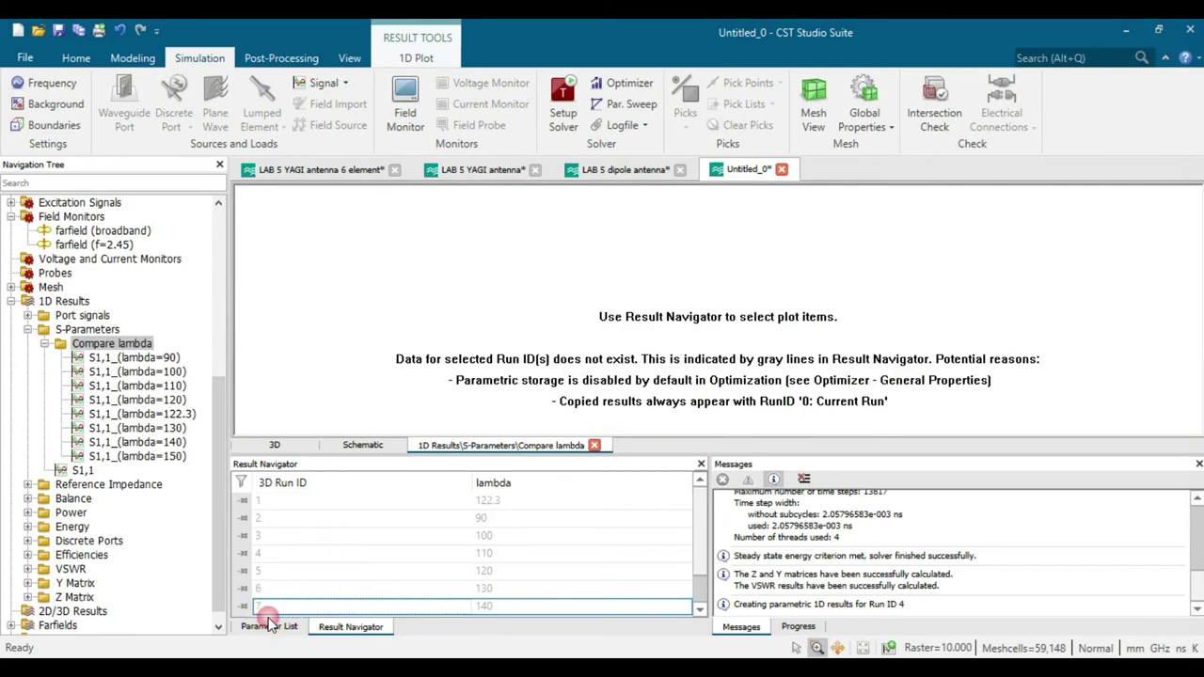
# Plot the S-parameters of the selected run and check the lambda value among the model parameters
pyautogui.click(270, 625)
pyautogui.click(88, 329)
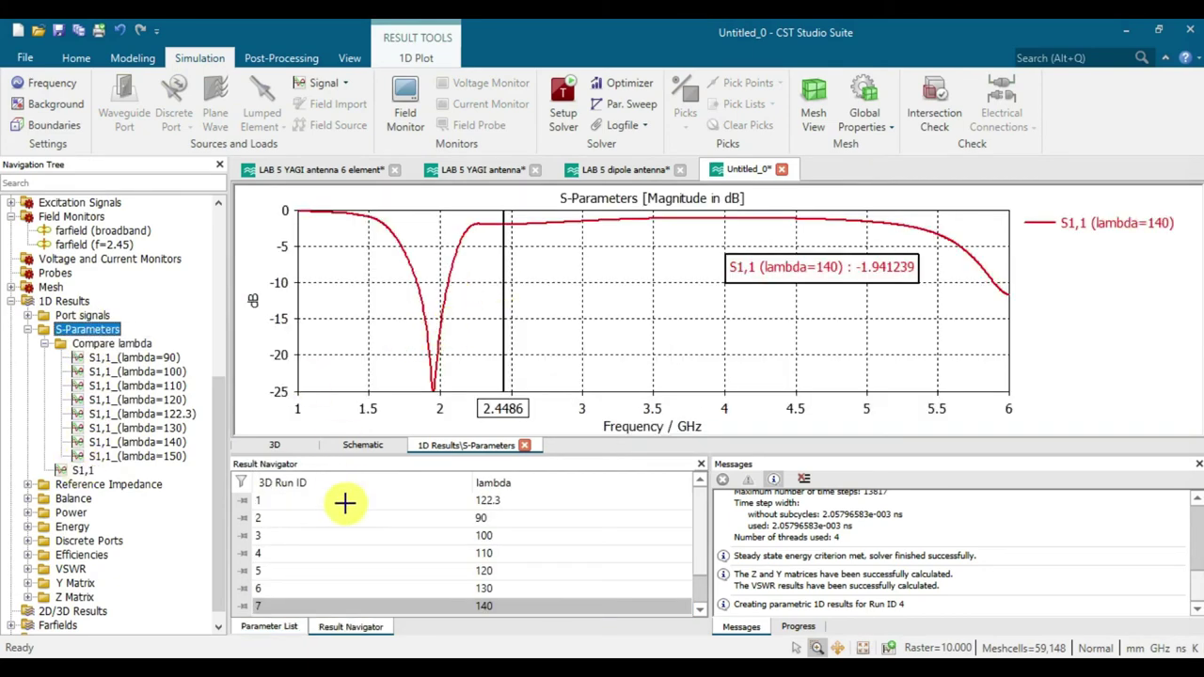
pyautogui.click(273, 625)
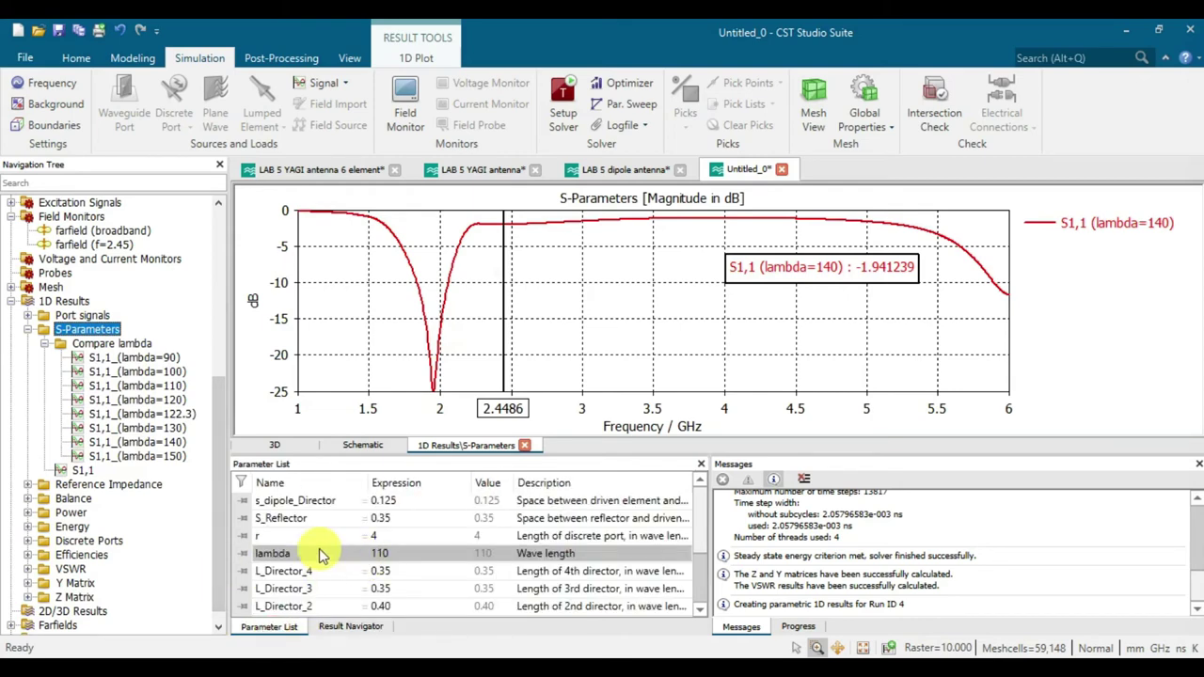
# Display the S1,1 curve of the current run and move the axis marker to 2.4521 GHz
pyautogui.click(86, 469)
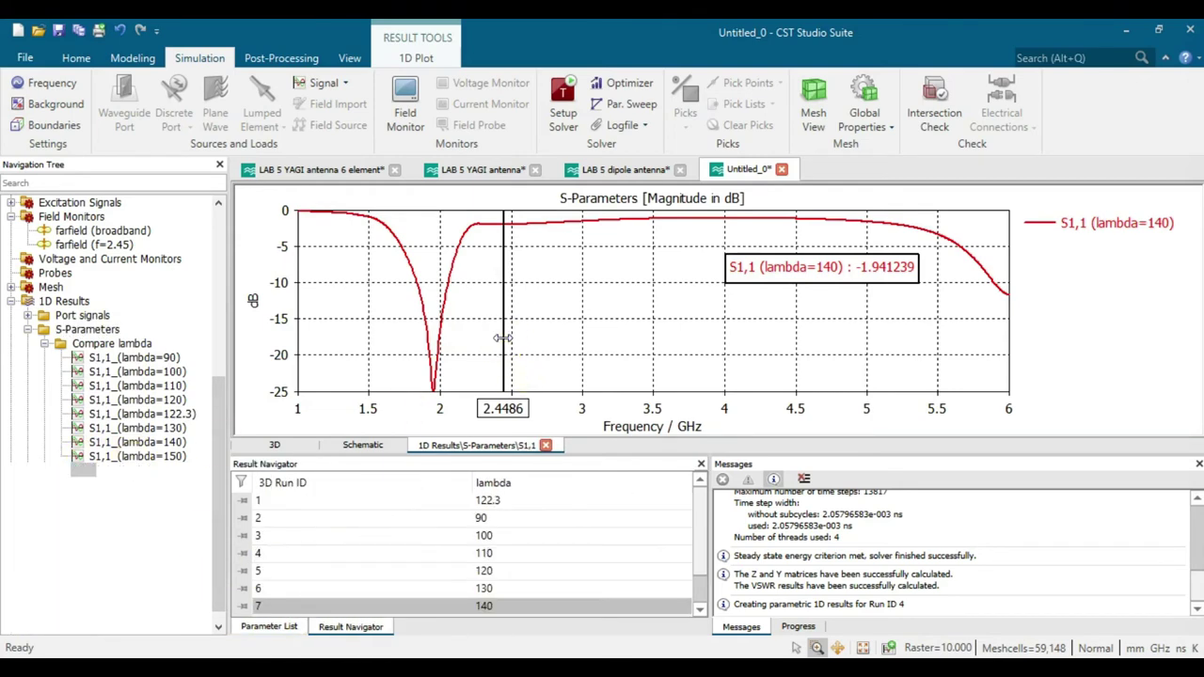
pyautogui.moveTo(450, 331); pyautogui.dragTo(443, 331)
pyautogui.click(270, 628)
pyautogui.click(350, 627)
pyautogui.scroll(-1, 376, 588)
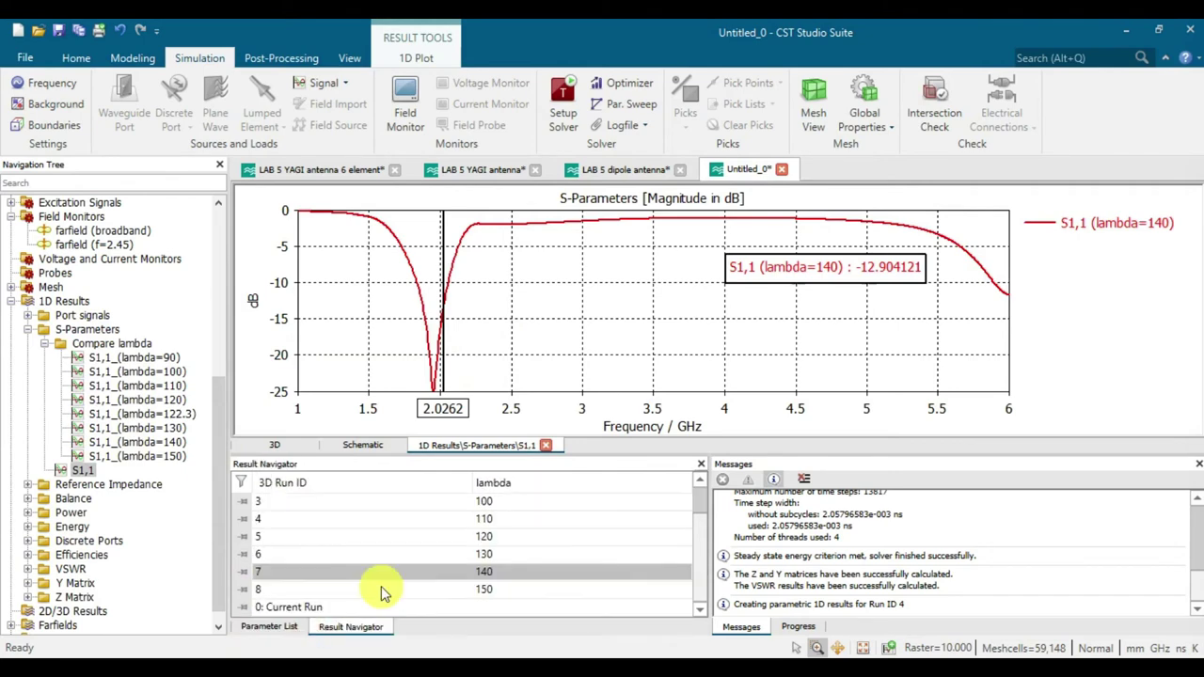
pyautogui.click(303, 609)
pyautogui.moveTo(462, 310); pyautogui.dragTo(533, 327)
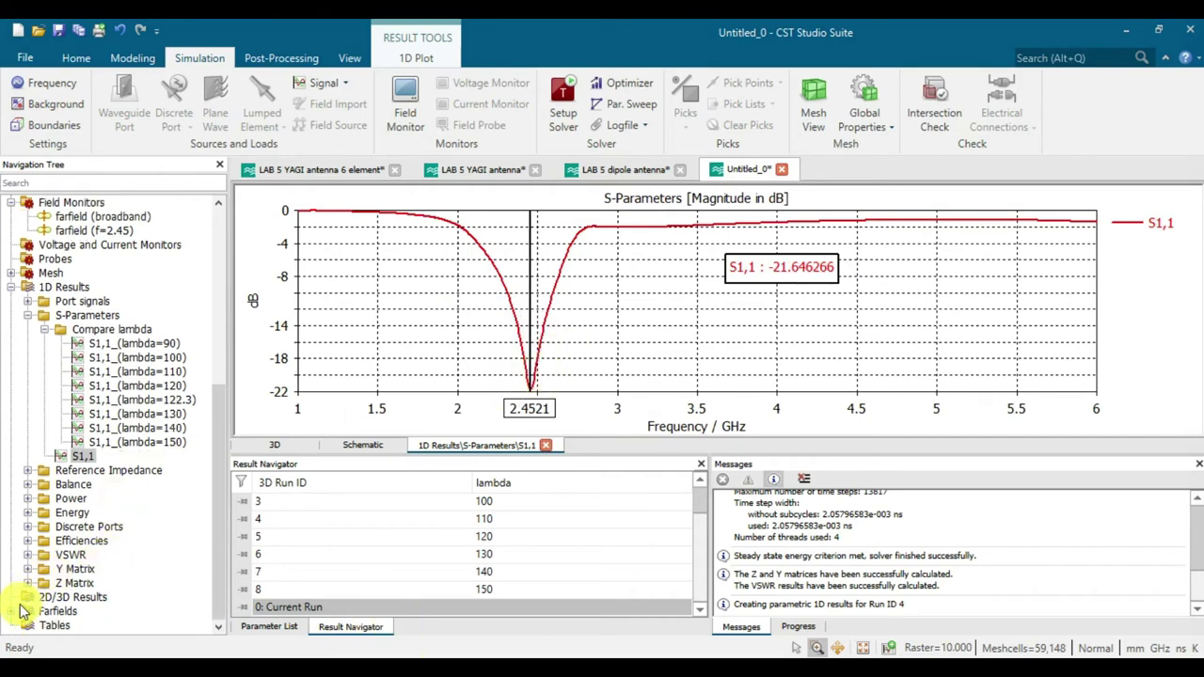
# Display the 2.45 GHz farfield result as a 3D plot of Directivity
pyautogui.click(12, 625)
pyautogui.click(70, 613)
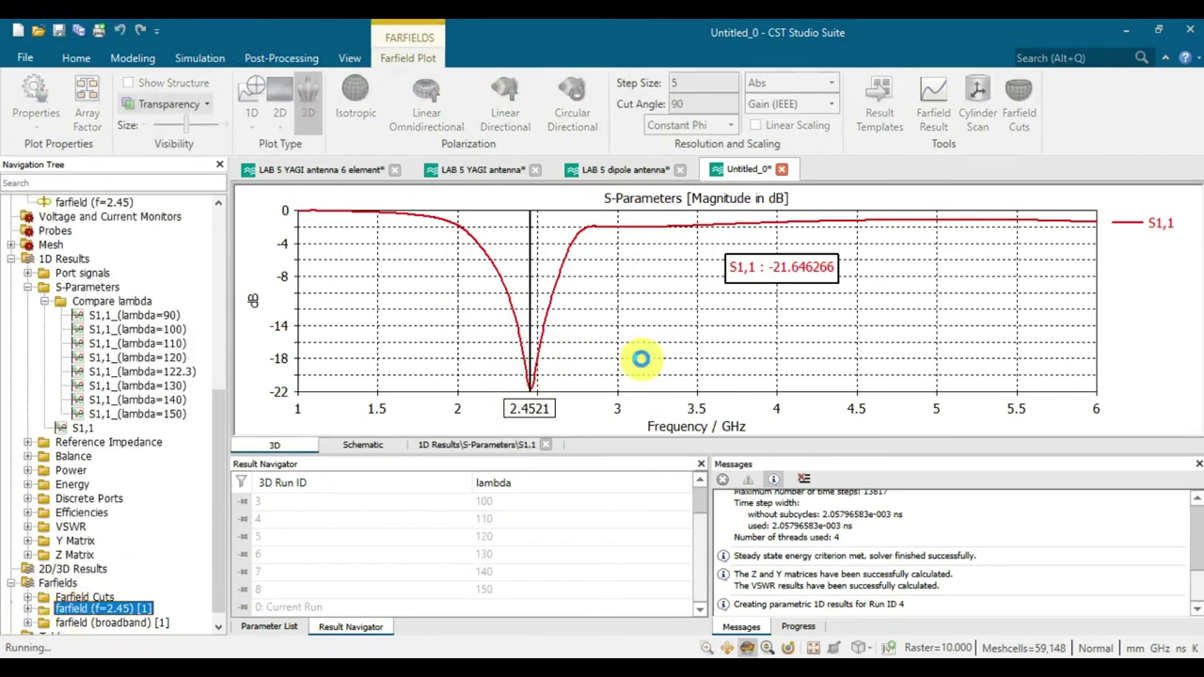
pyautogui.moveTo(664, 346); pyautogui.dragTo(566, 290)
pyautogui.click(800, 126)
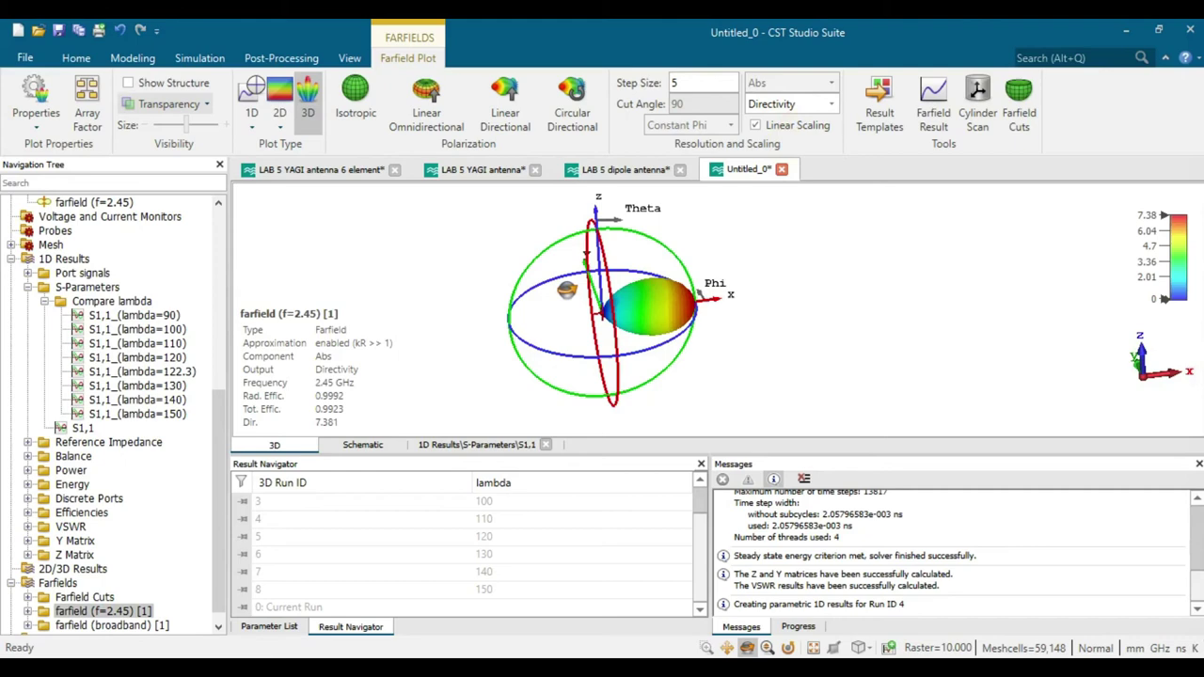
# Show the antenna structure within the 3D farfield plot and set the plotted quantity to Gain (IEEE)
pyautogui.click(186, 85)
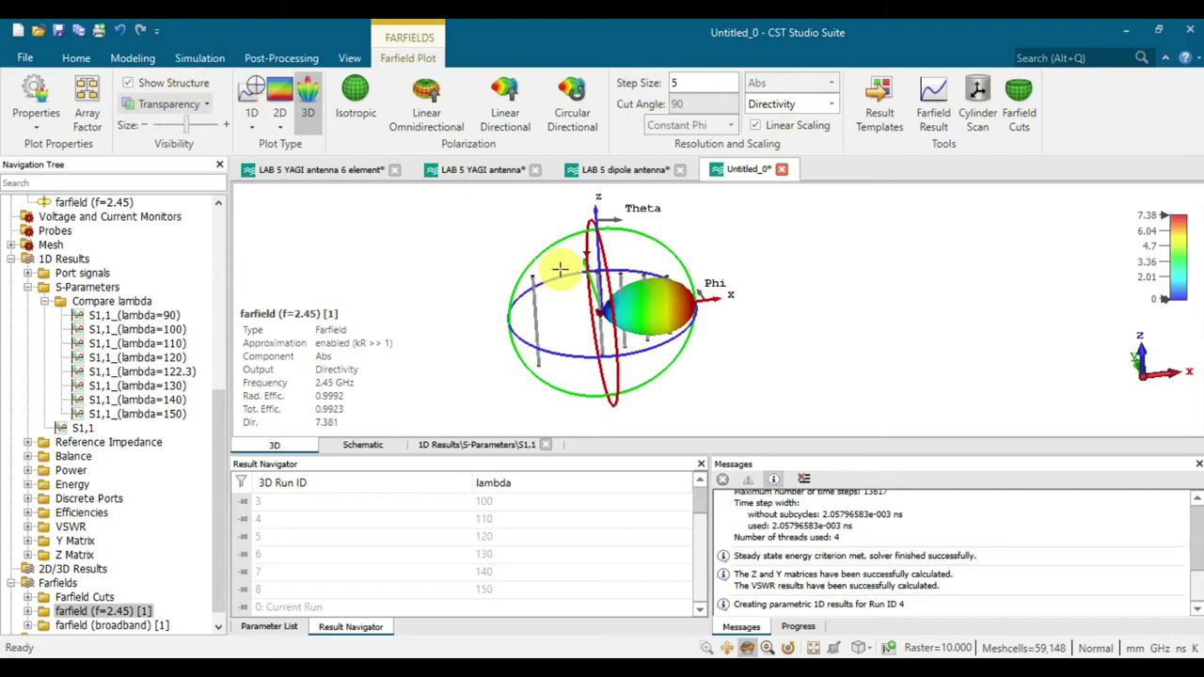
pyautogui.scroll(5, 646, 349)
pyautogui.moveTo(593, 287); pyautogui.dragTo(808, 337)
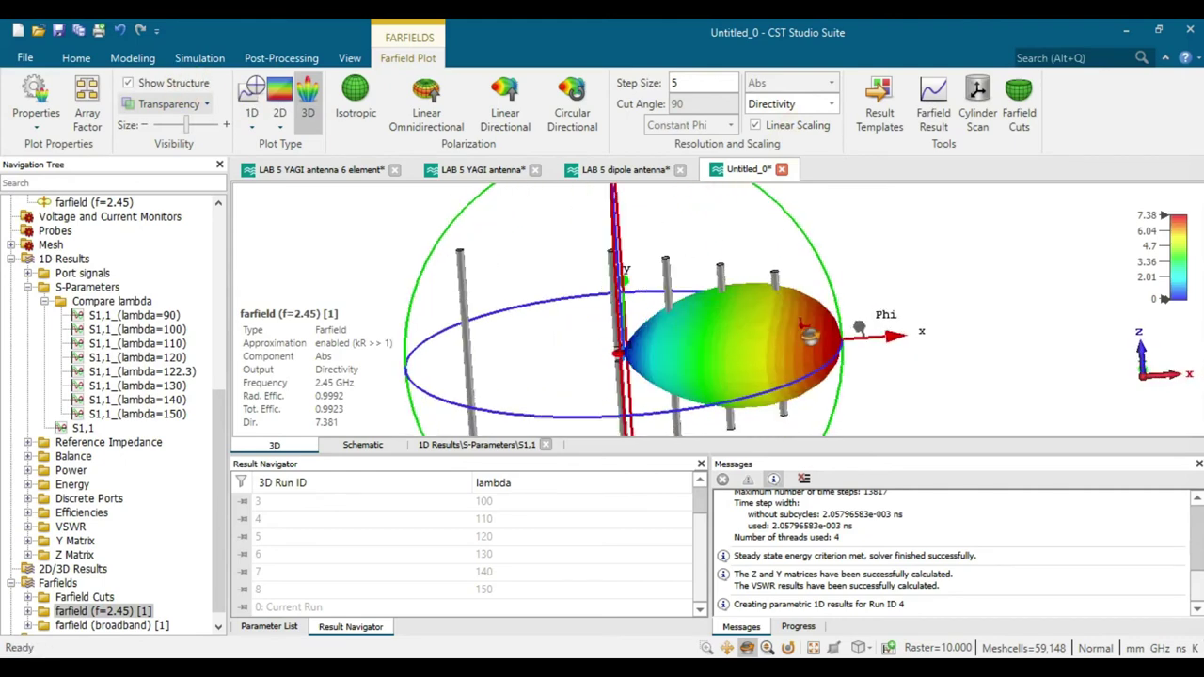
pyautogui.click(797, 103)
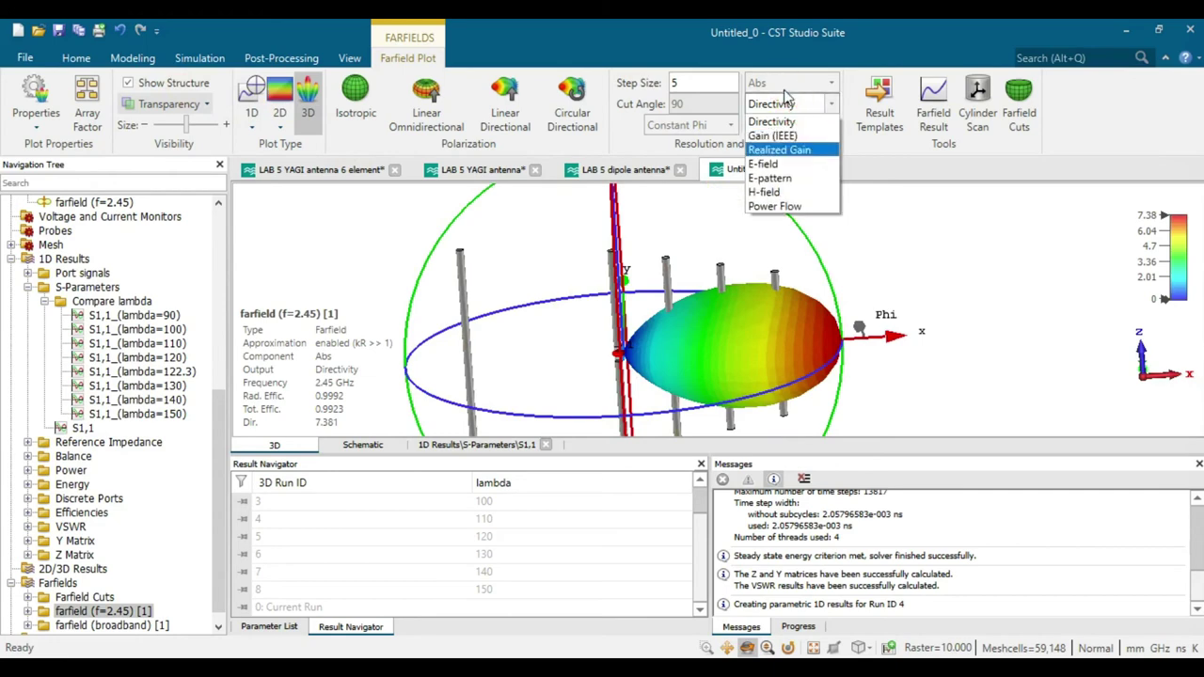
pyautogui.click(813, 147)
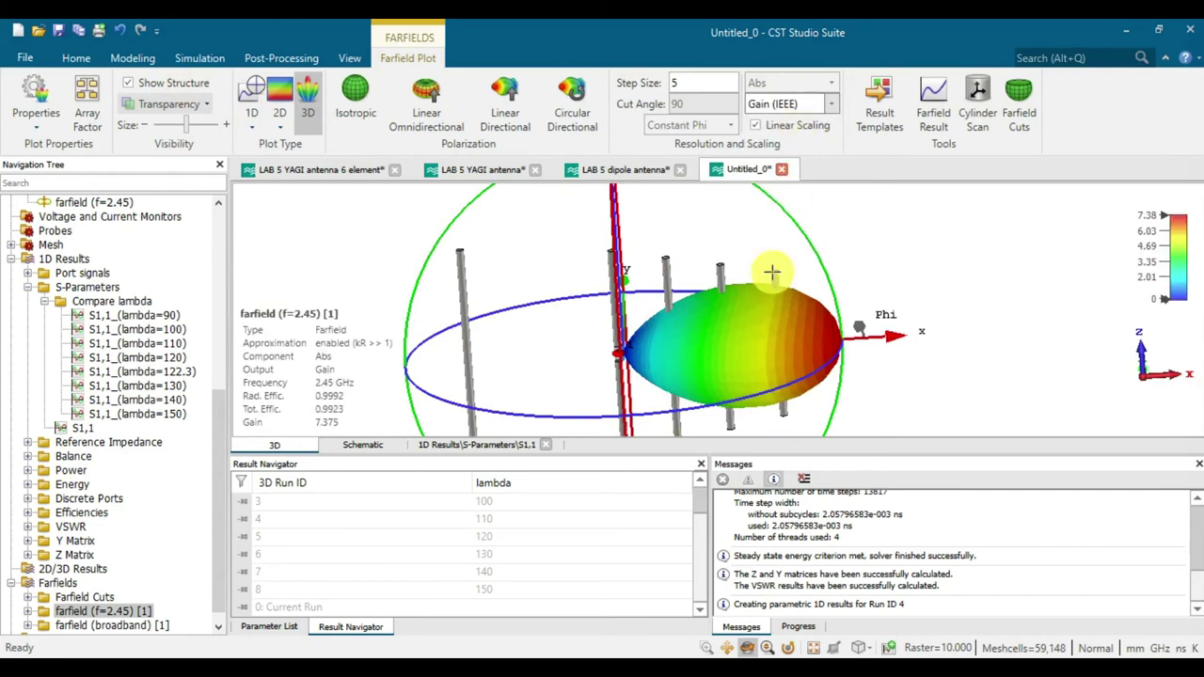
# Plot the 2.45 GHz farfield gain as a 1D polar cut over Theta with Phi set to 0
pyautogui.click(251, 94)
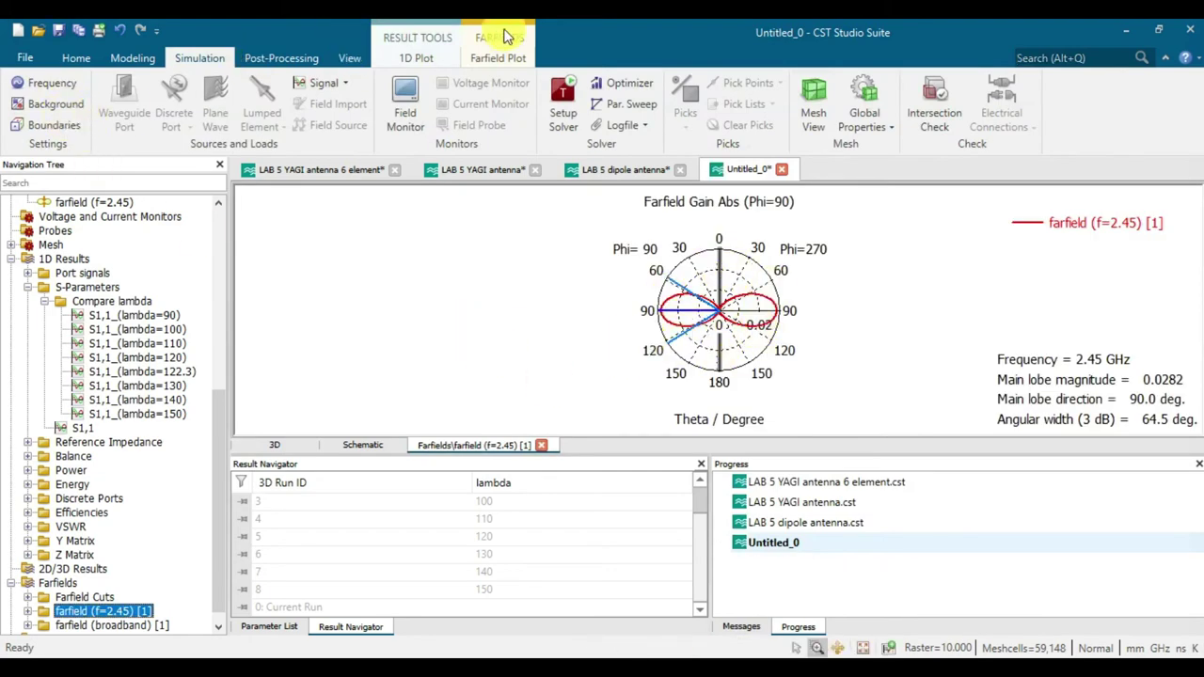
pyautogui.click(509, 59)
pyautogui.click(38, 94)
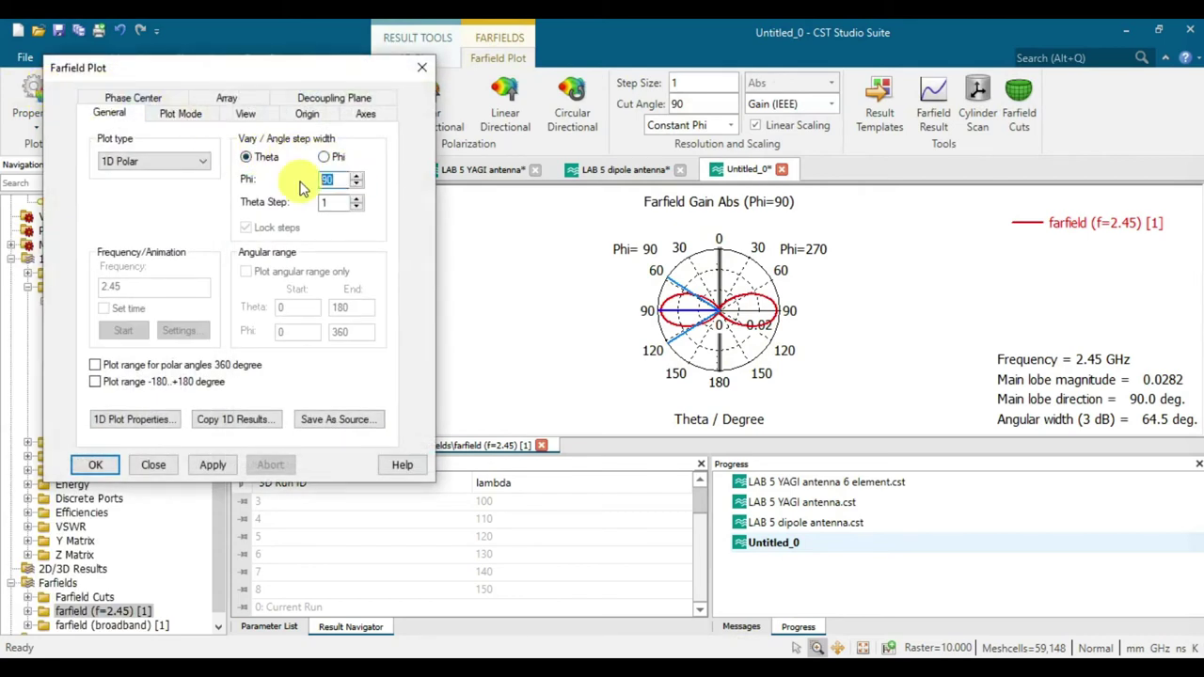
pyautogui.write('0')
pyautogui.click(213, 465)
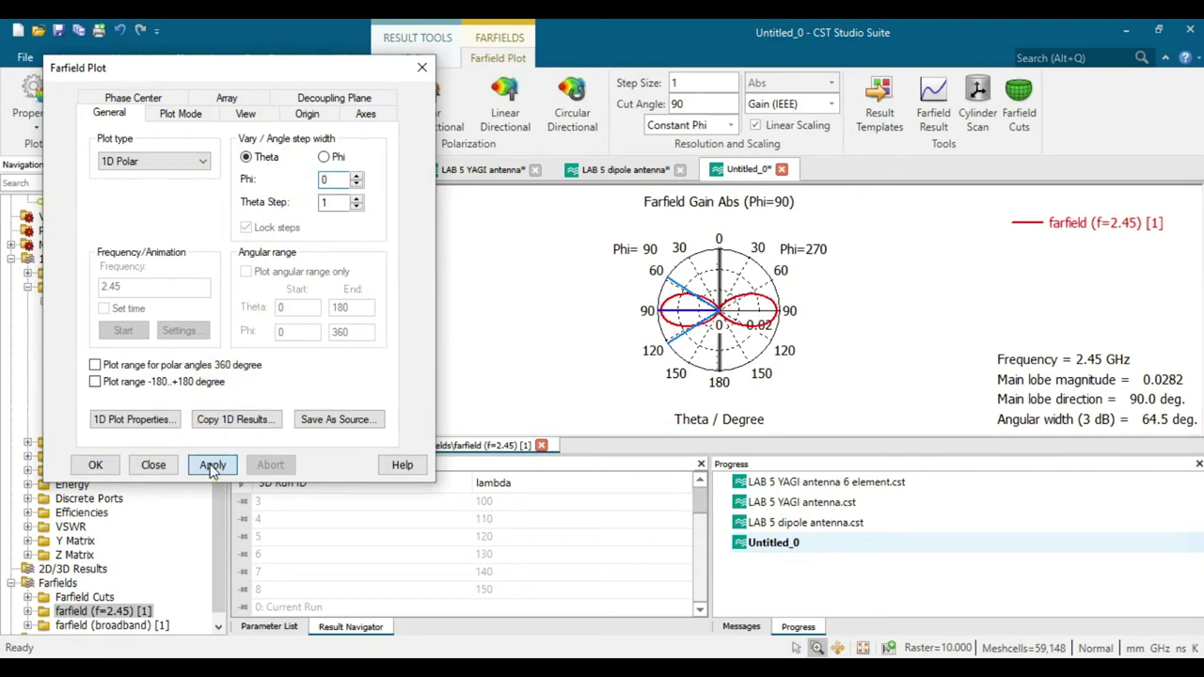
# Accept the farfield plot settings and compare the Phi=0 polar gain cut in logarithmic and linear scaling
pyautogui.click(104, 467)
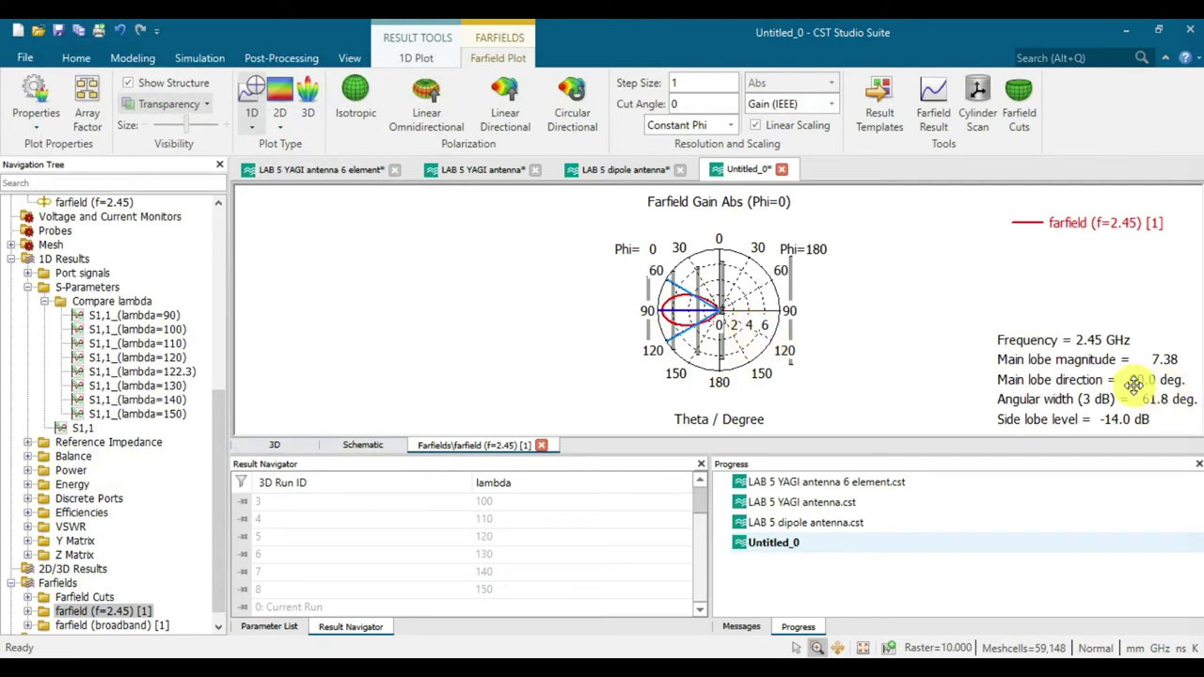
pyautogui.click(793, 127)
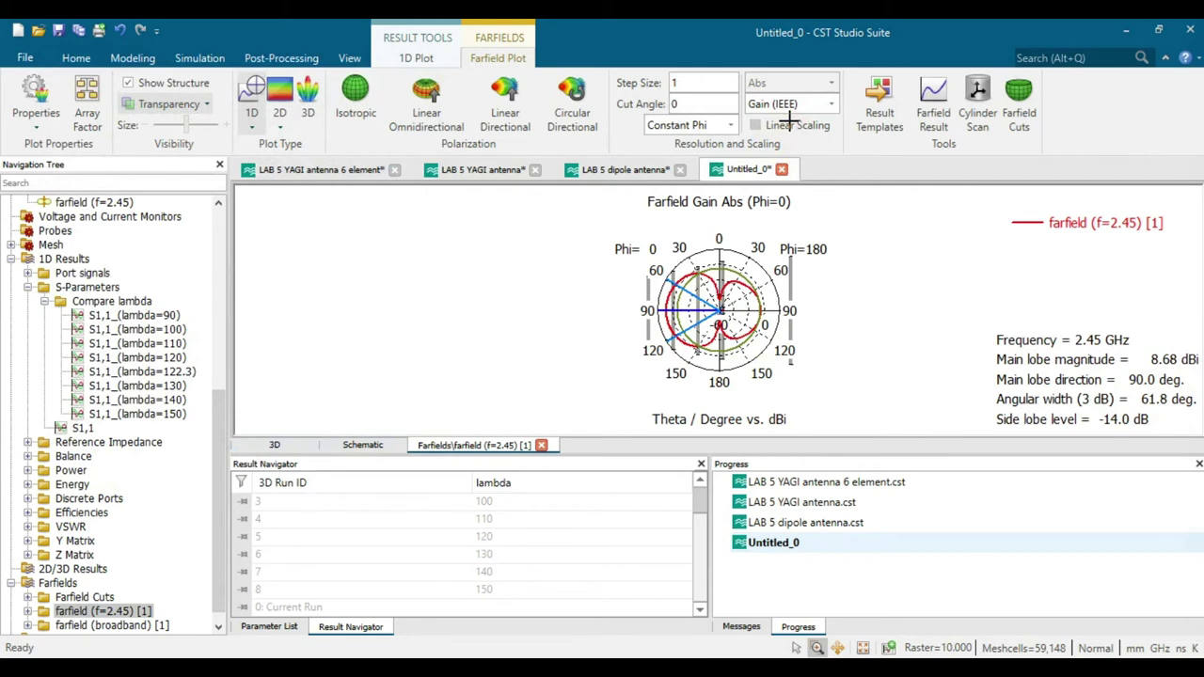
pyautogui.click(788, 122)
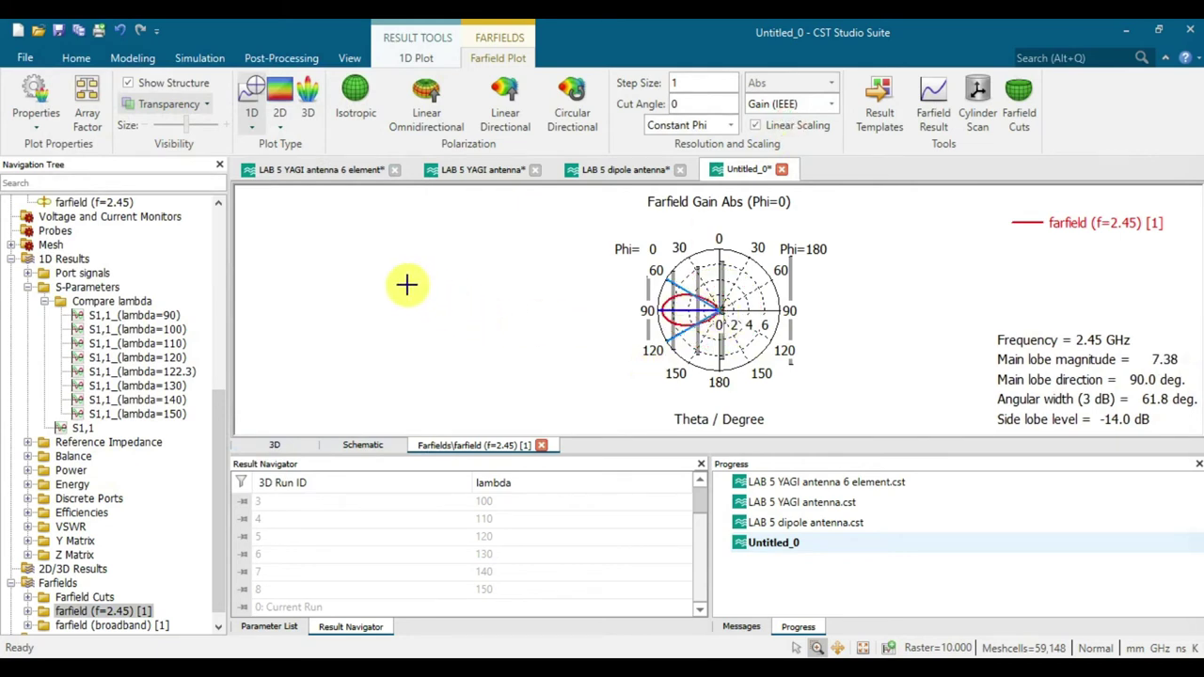
# Return to the 3D view of the antenna model and save the project as demo_3element in the LAB 5 folder
pyautogui.scroll(4, 106, 301)
pyautogui.scroll(5, 103, 300)
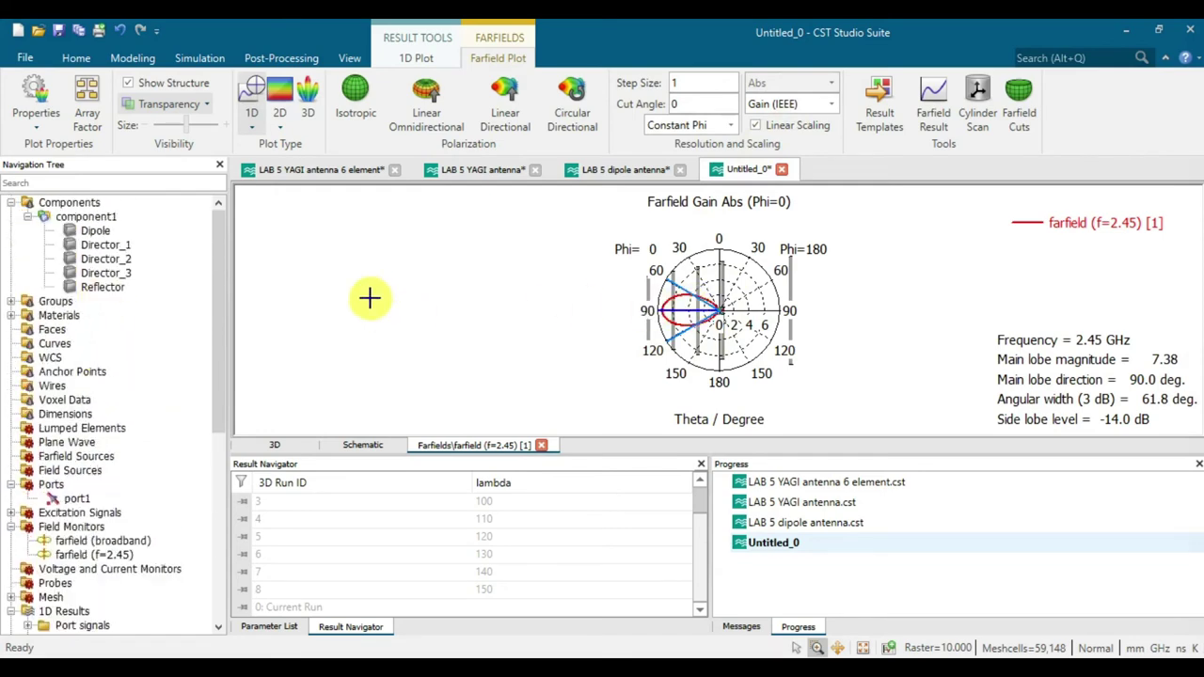
pyautogui.click(120, 271)
pyautogui.moveTo(614, 282); pyautogui.dragTo(567, 230)
pyautogui.click(497, 254)
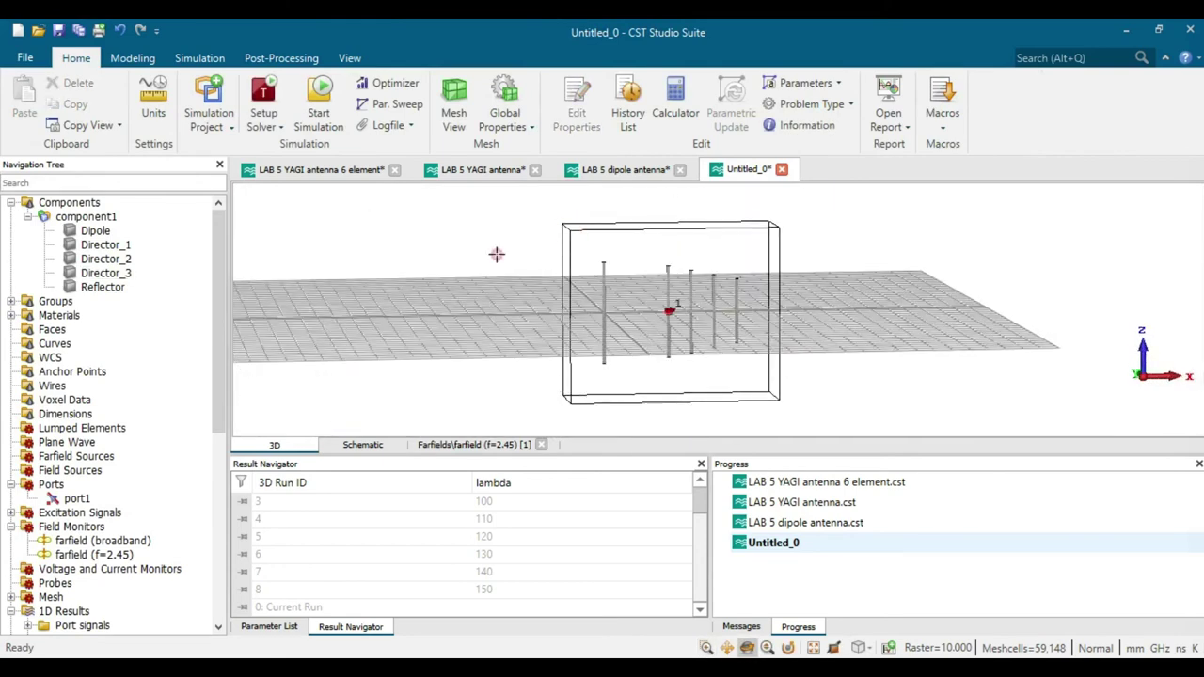
pyautogui.hotkey('ctrl', 's')
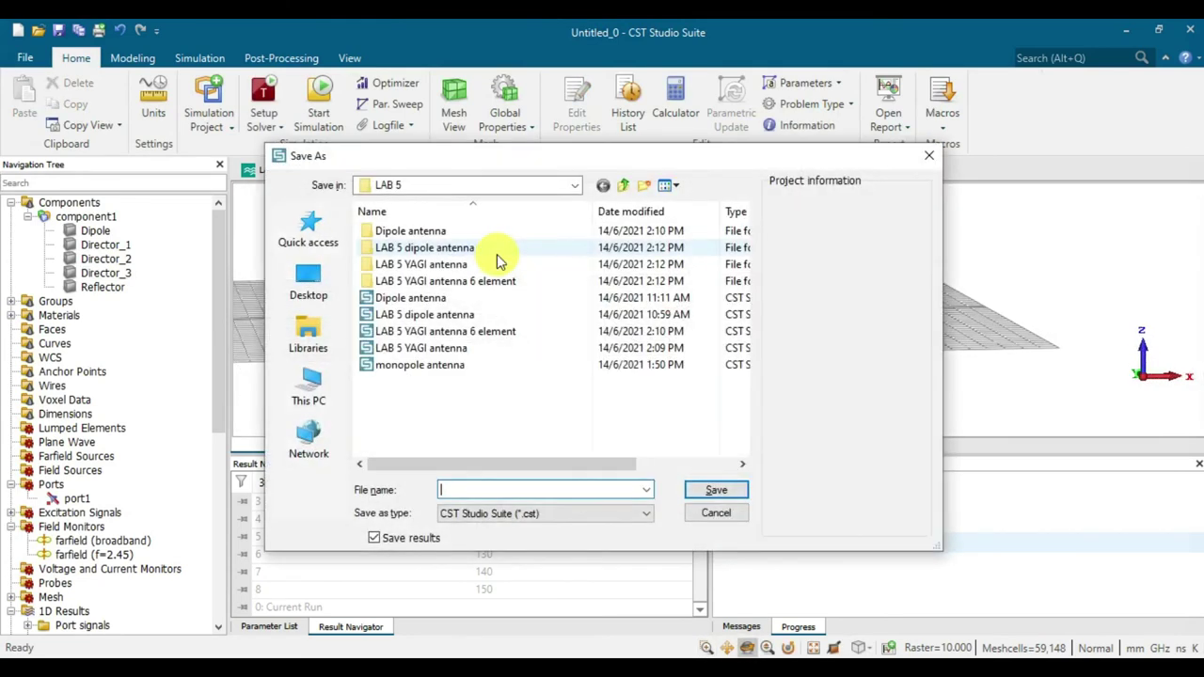
pyautogui.write('demo_3element')
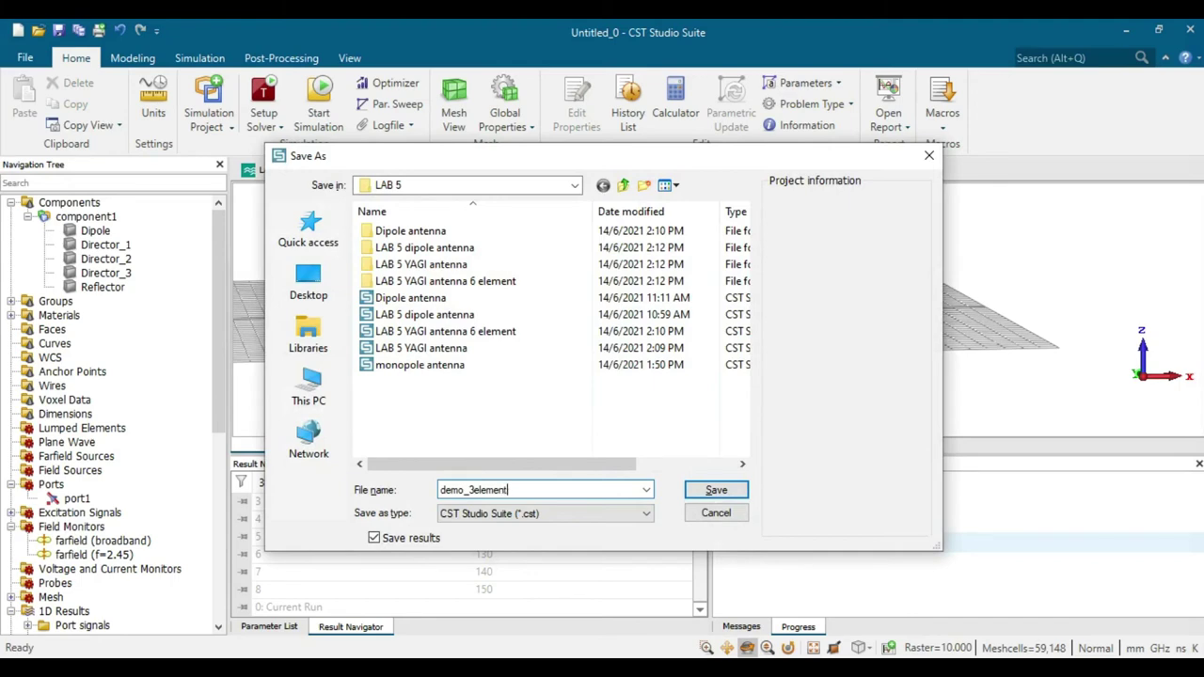
pyautogui.press('Return')
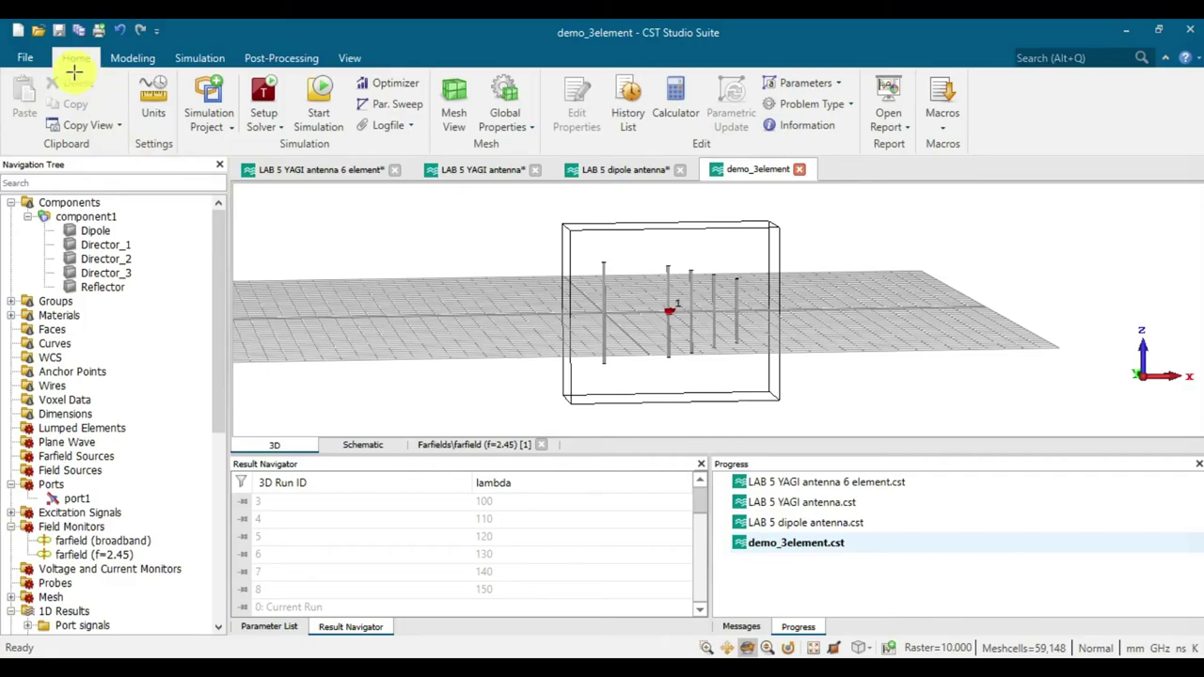
# Save a copy of the project, including its results, under the new file name demo_8element in the LAB 5 folder
pyautogui.click(28, 56)
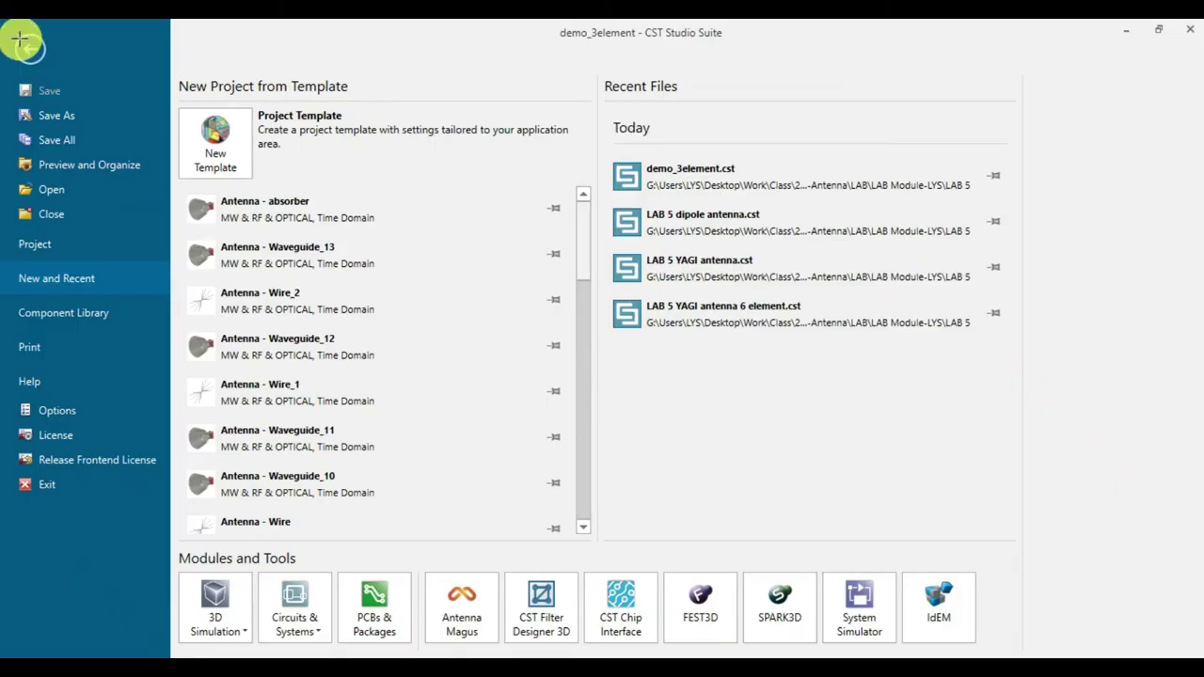
pyautogui.click(31, 56)
pyautogui.click(26, 59)
pyautogui.click(32, 53)
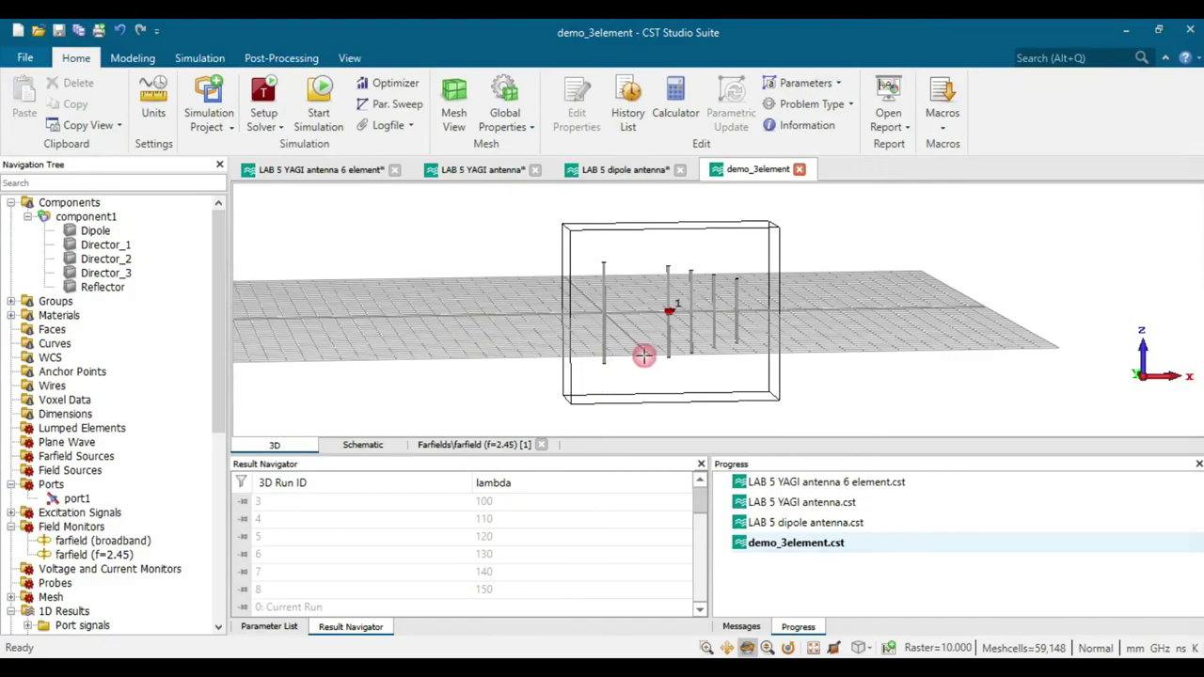
pyautogui.click(26, 58)
pyautogui.click(56, 115)
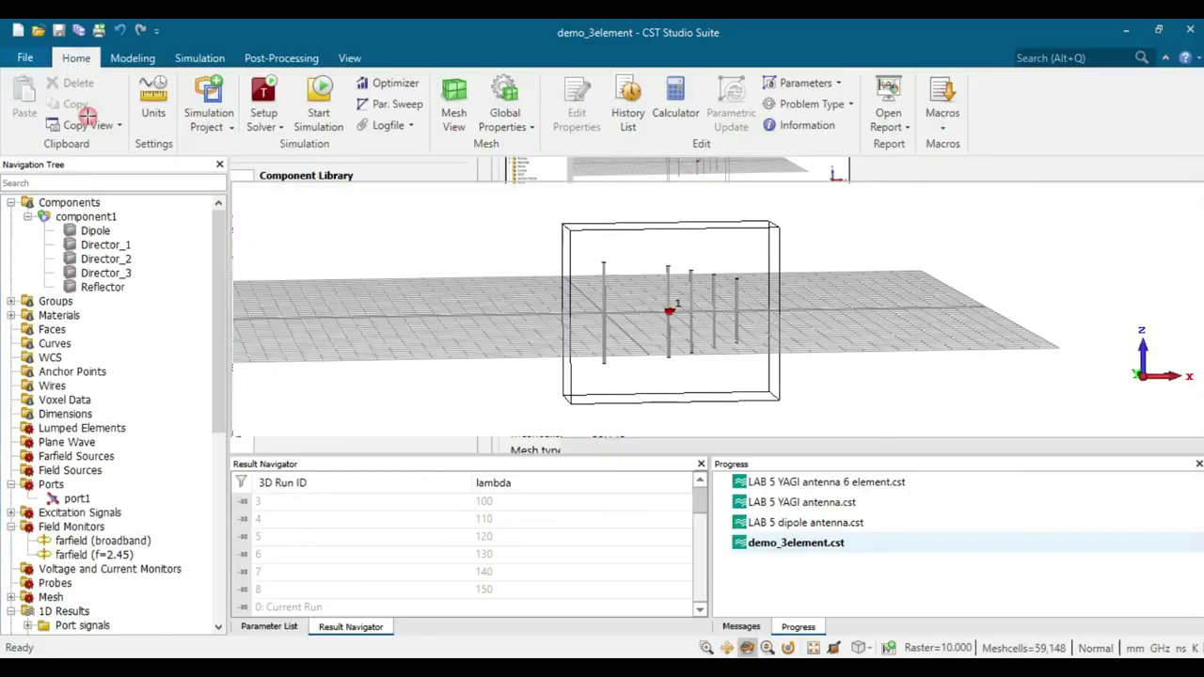
pyautogui.click(569, 468)
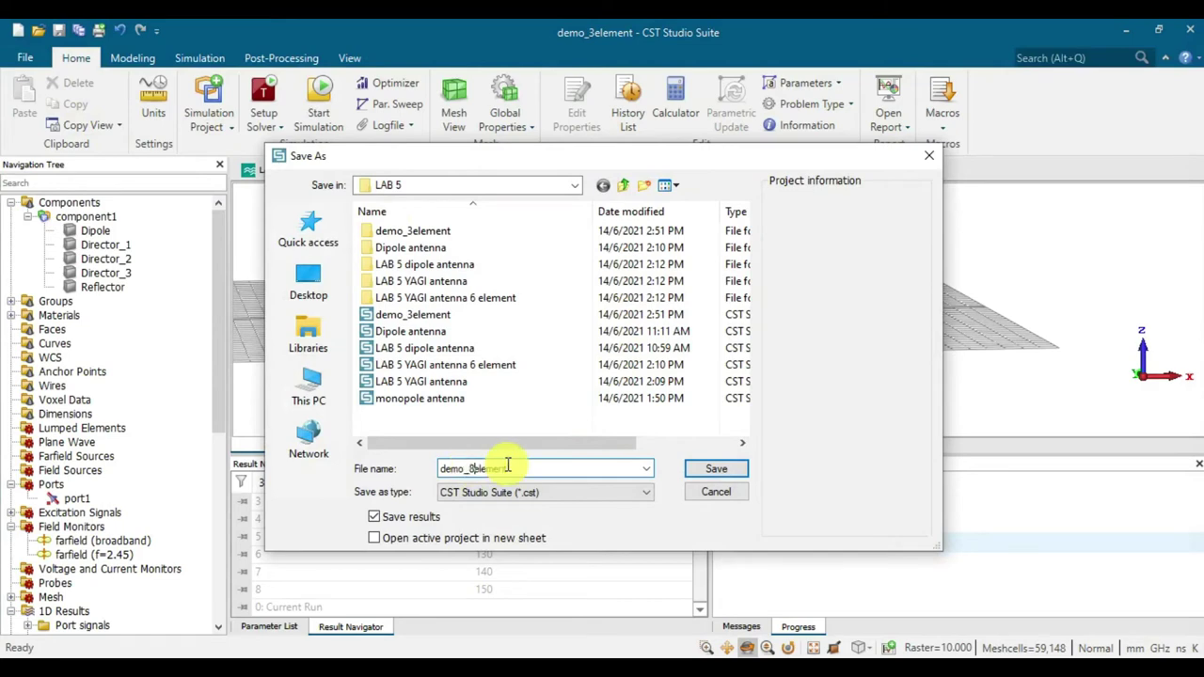
pyautogui.click(716, 469)
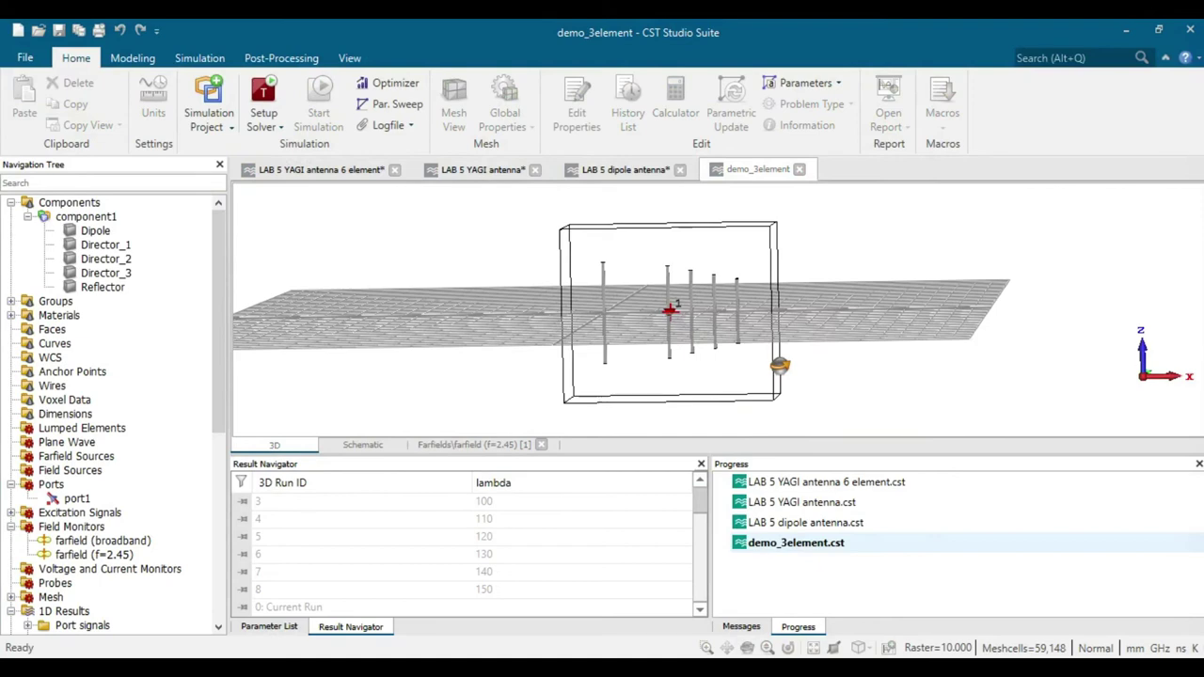
# Start a Translate transform of Director_3 with Copy enabled and a repetition factor of 1
pyautogui.moveTo(720, 330); pyautogui.dragTo(578, 348)
pyautogui.click(109, 273)
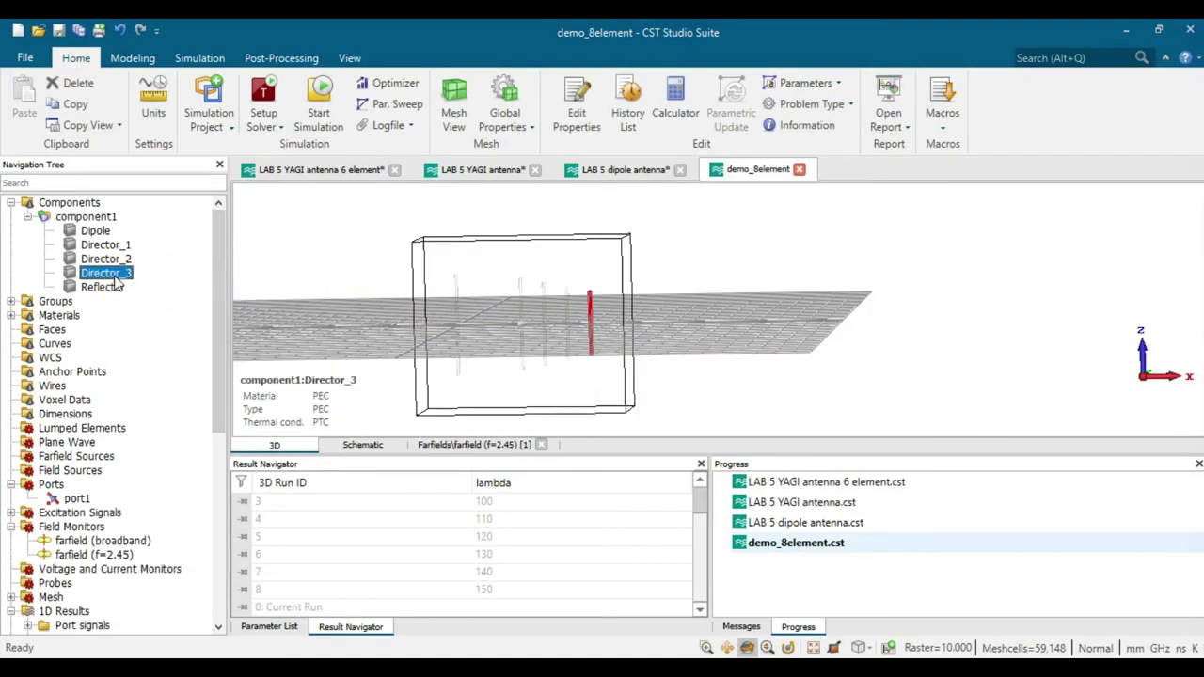
pyautogui.rightClick(113, 279)
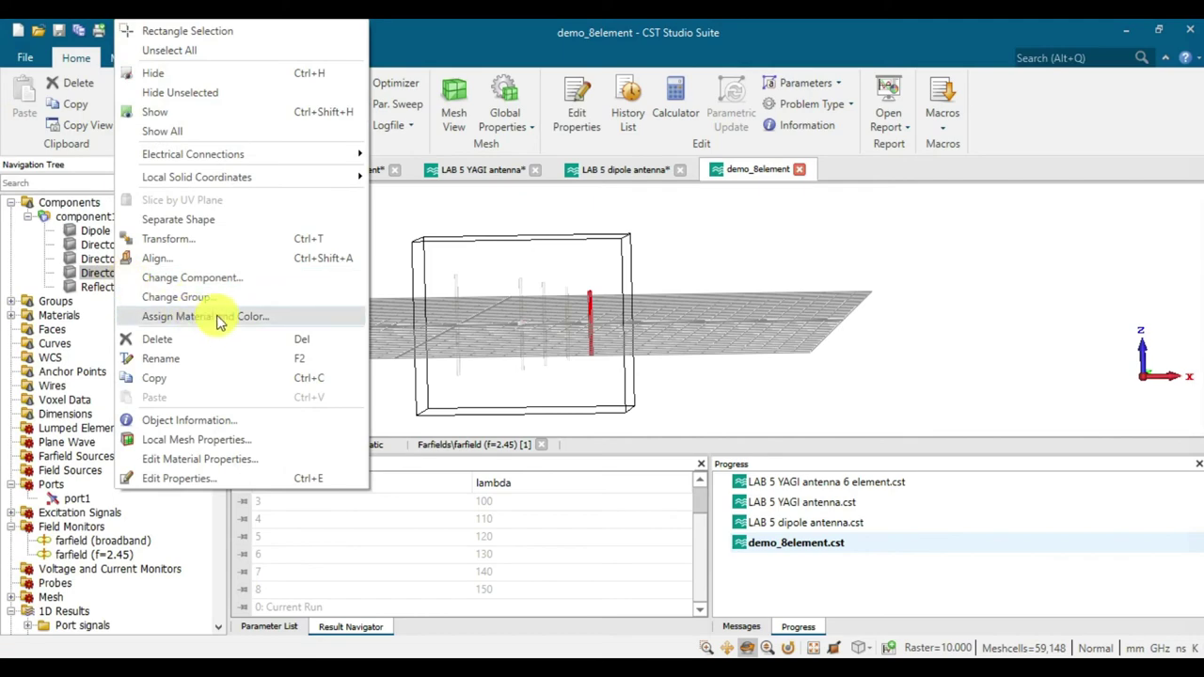
pyautogui.click(223, 245)
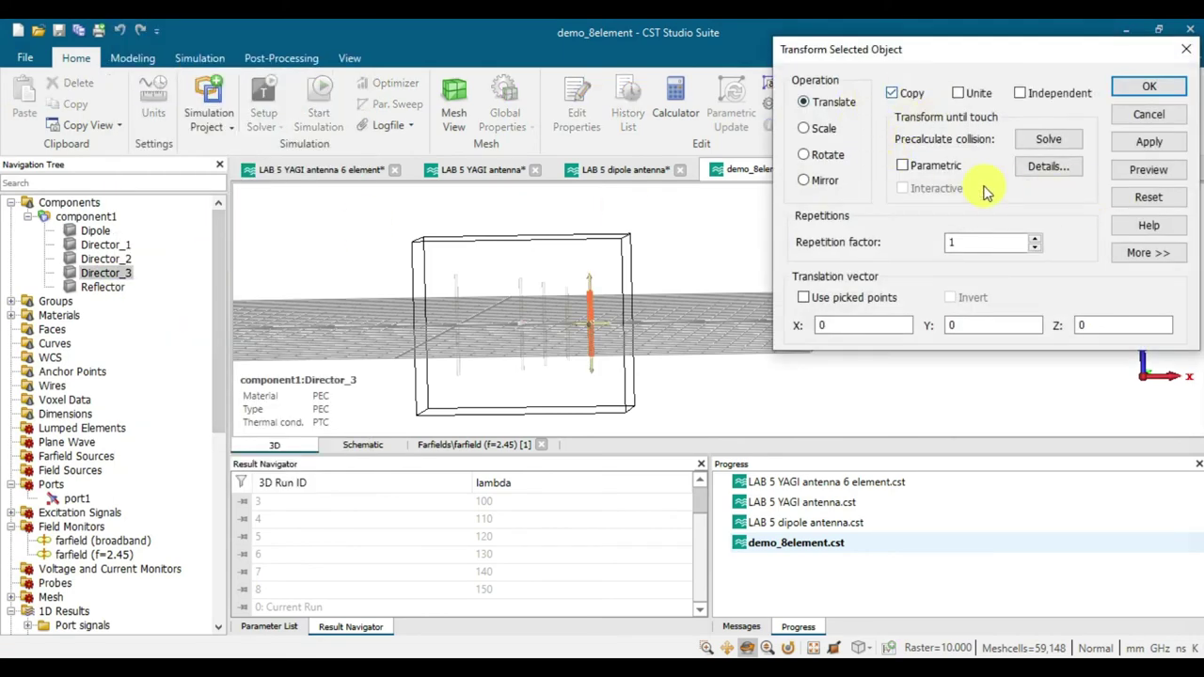
pyautogui.click(1038, 240)
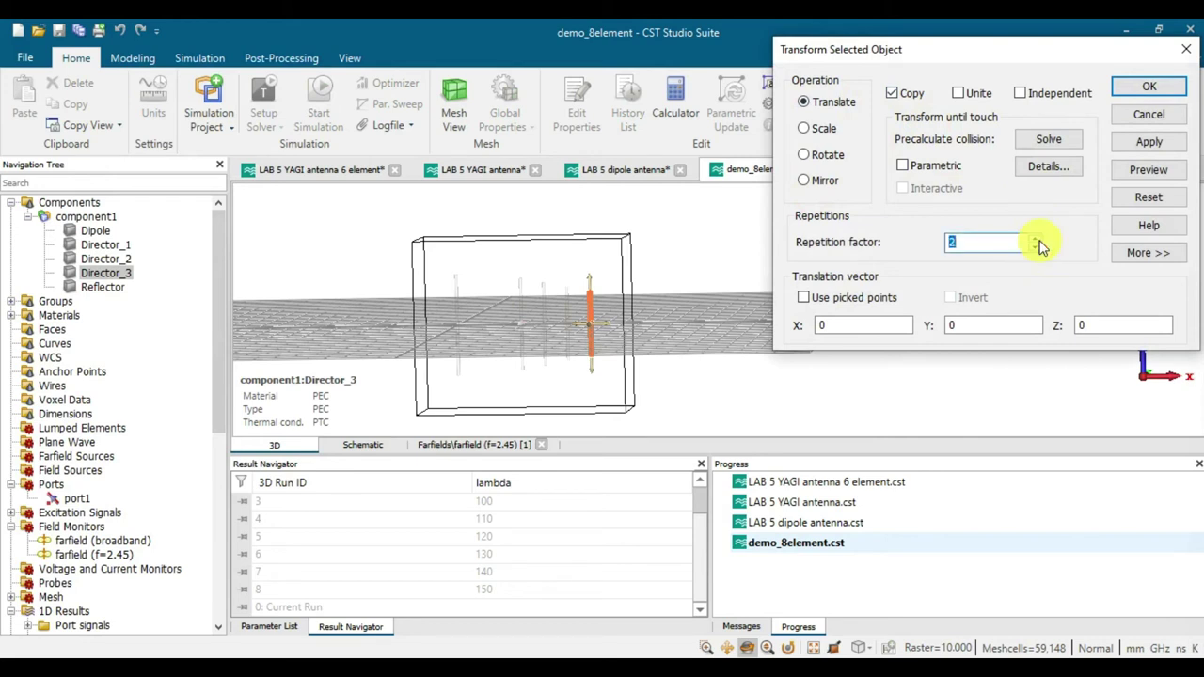
pyautogui.click(982, 335)
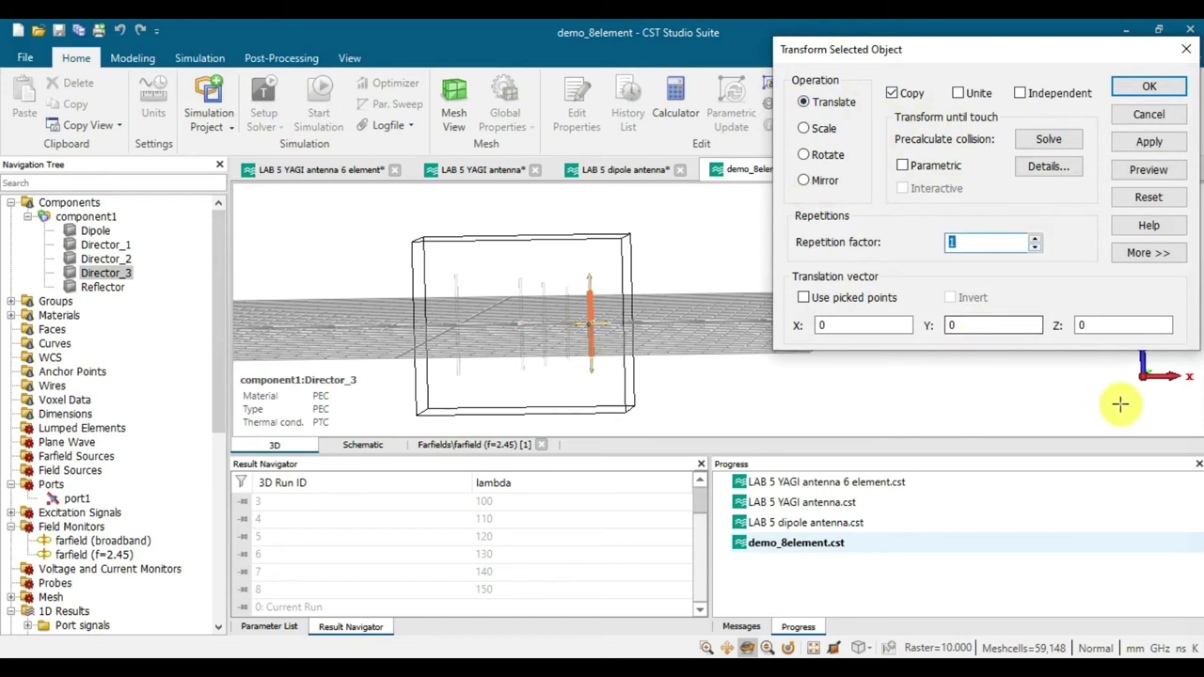
pyautogui.moveTo(1135, 376); pyautogui.dragTo(887, 412, button='middle')
pyautogui.moveTo(494, 355); pyautogui.dragTo(499, 325, button='middle')
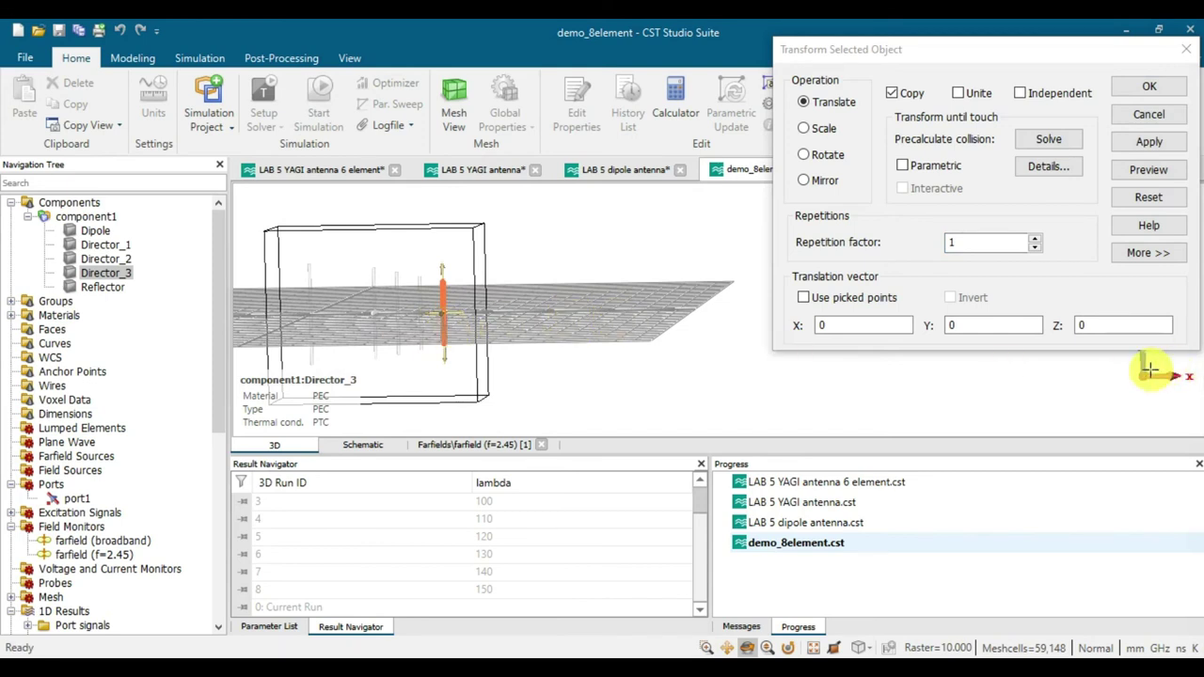
# Set the X translation of the Director_3 copy to s_dipole_Director*lambda and preview its position beyond the last director
pyautogui.click(879, 326)
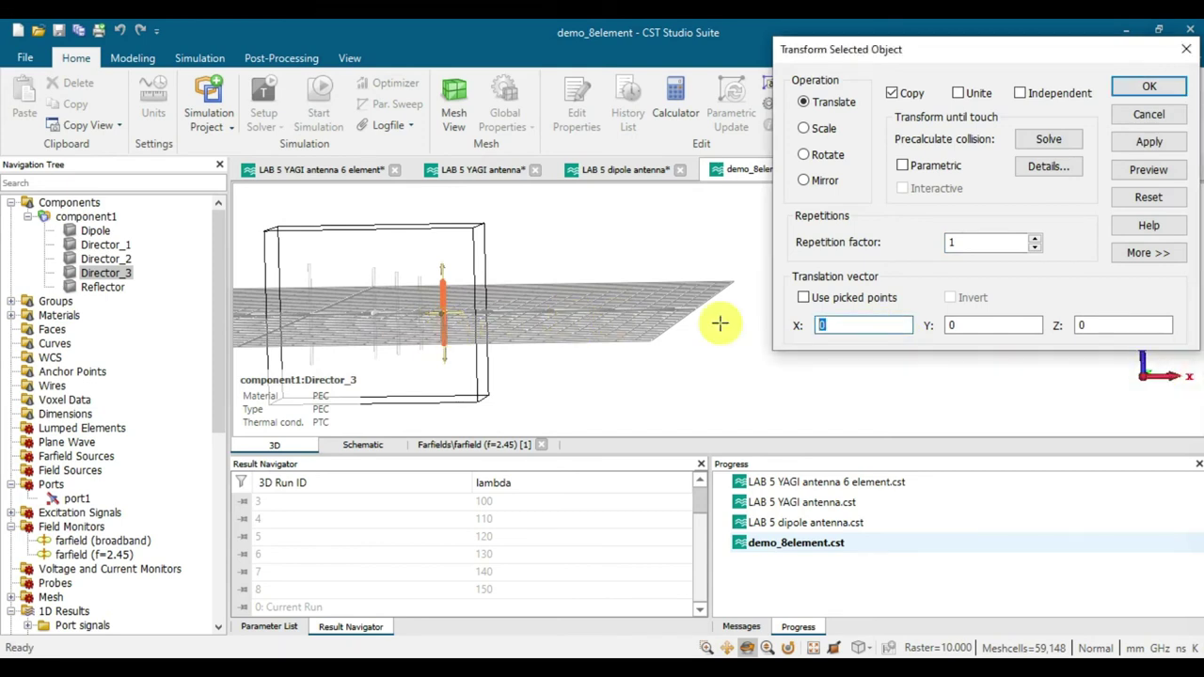
pyautogui.click(269, 627)
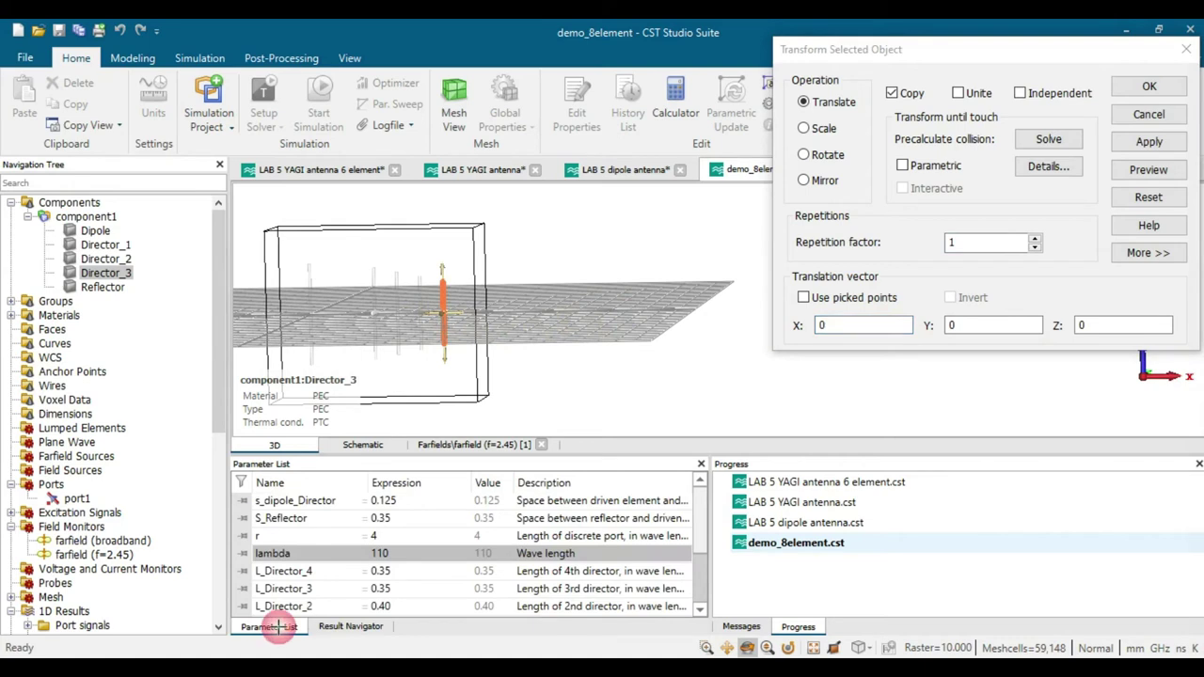
pyautogui.doubleClick(314, 506)
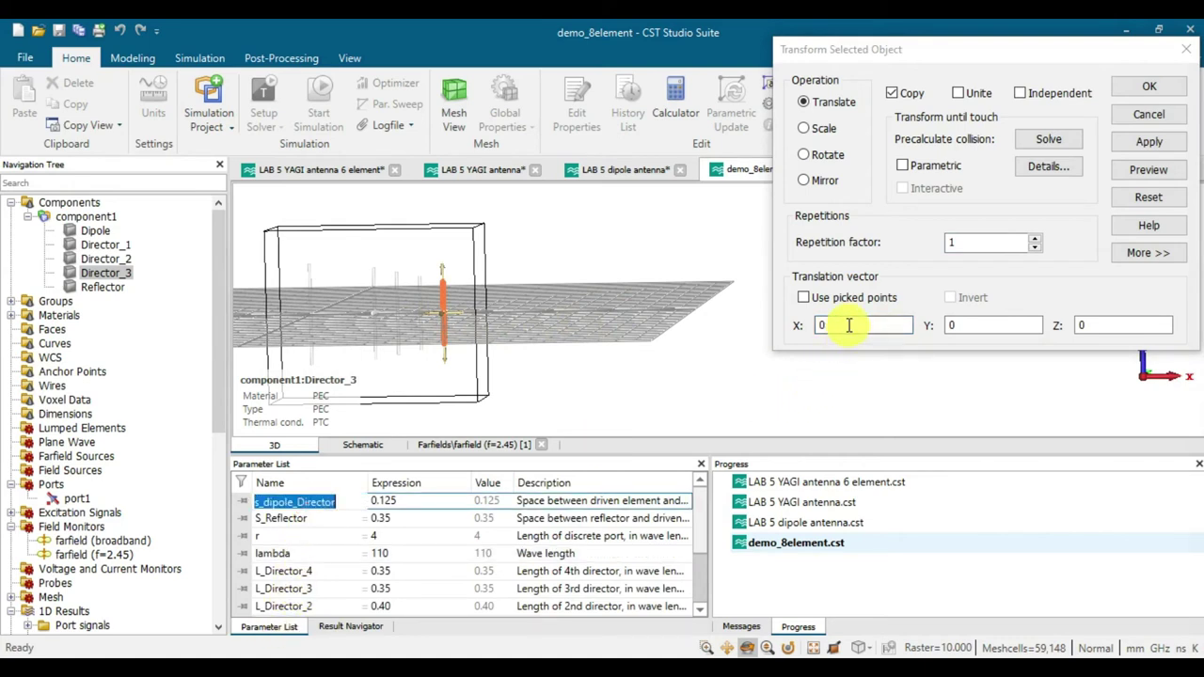
pyautogui.click(793, 322)
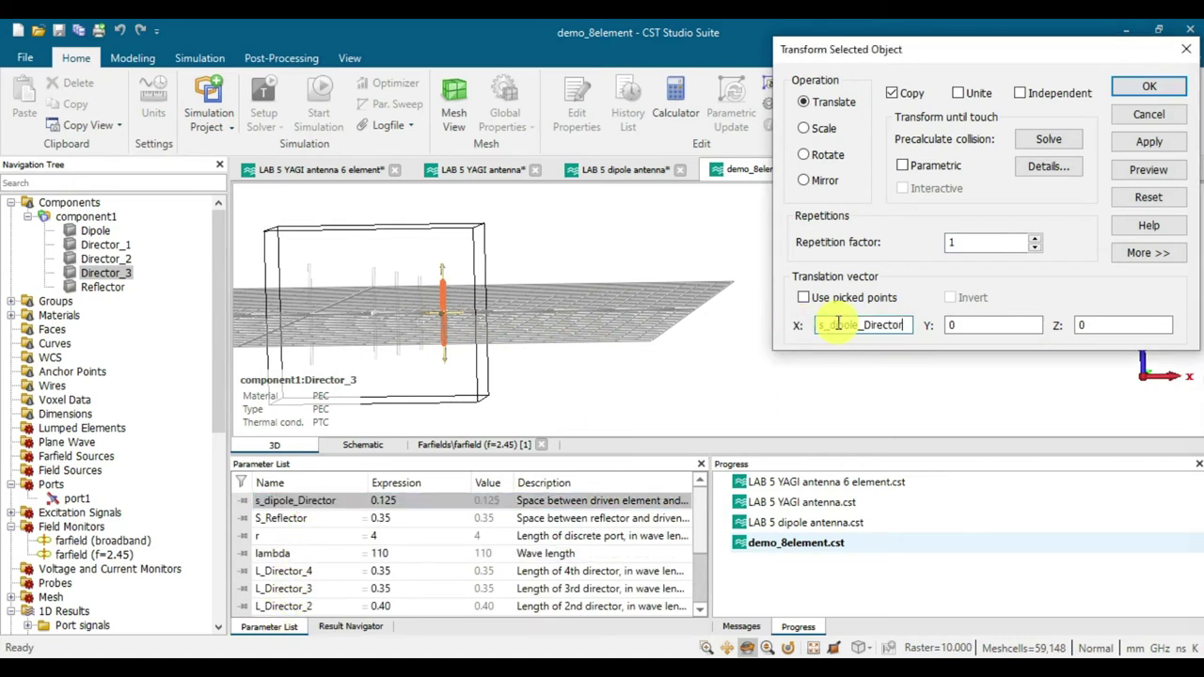
pyautogui.click(1166, 171)
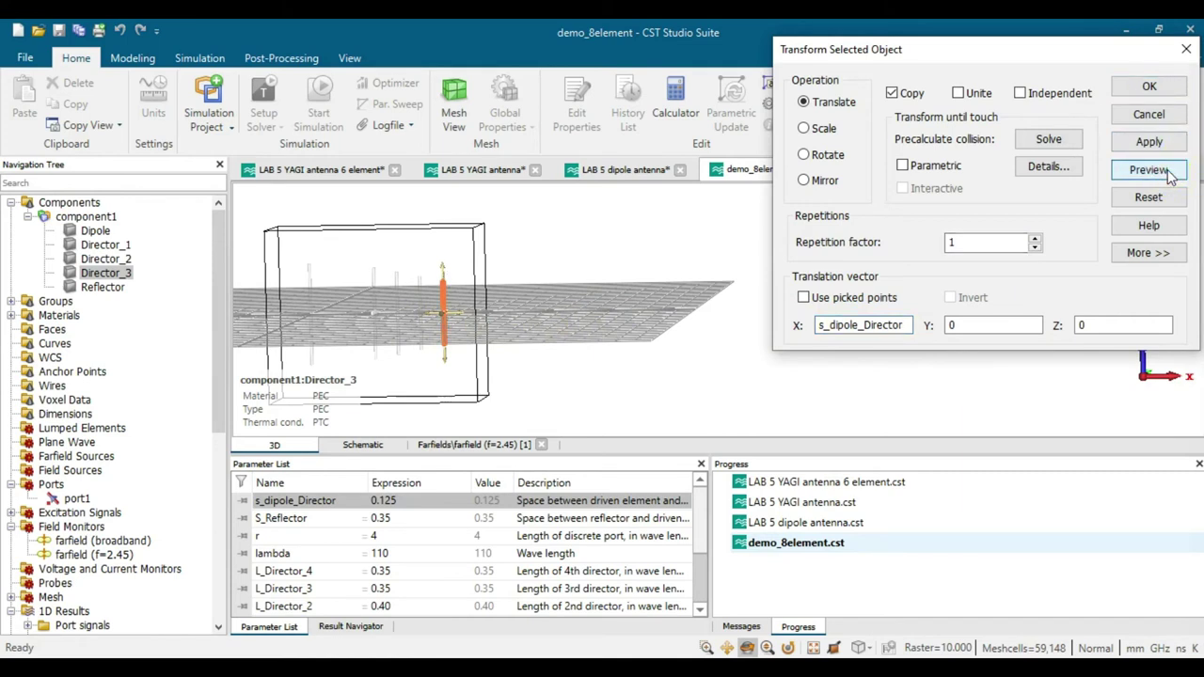
pyautogui.click(819, 323)
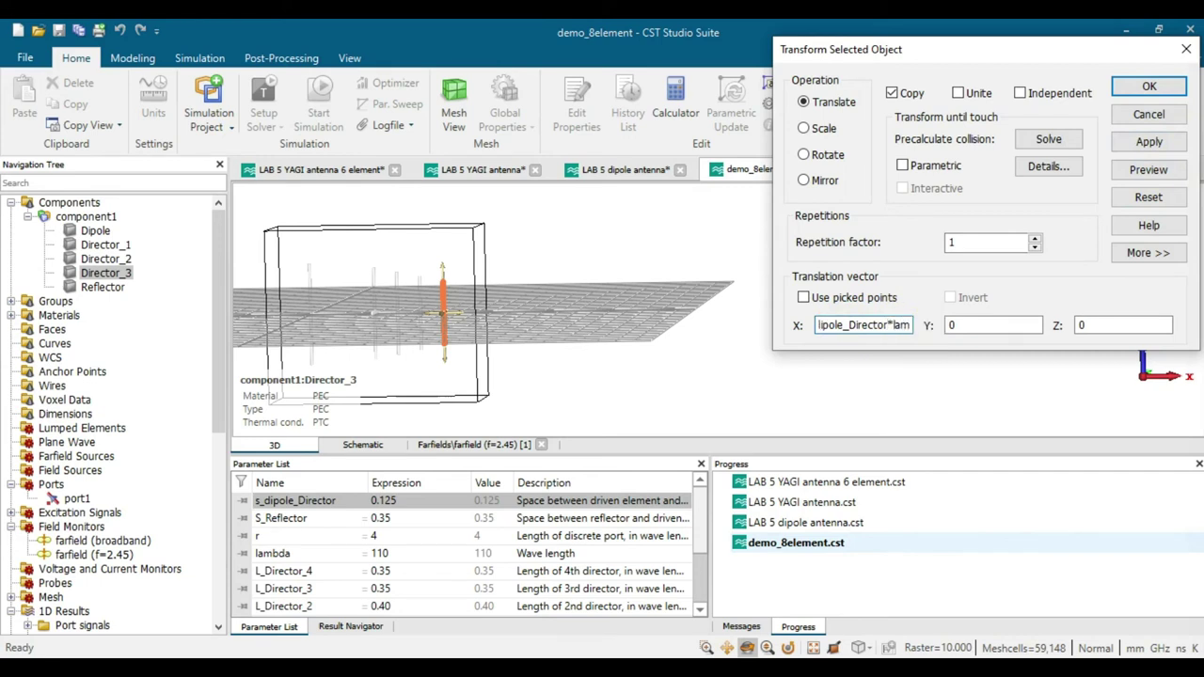
pyautogui.click(1148, 169)
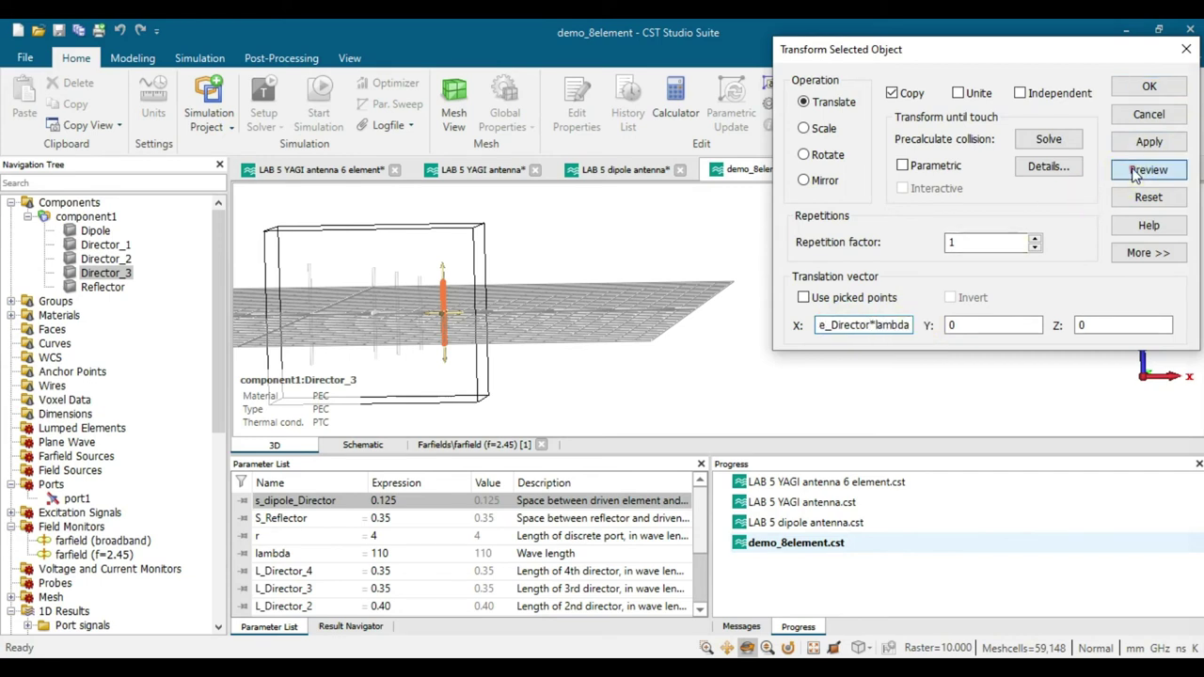
pyautogui.moveTo(481, 310); pyautogui.dragTo(520, 267)
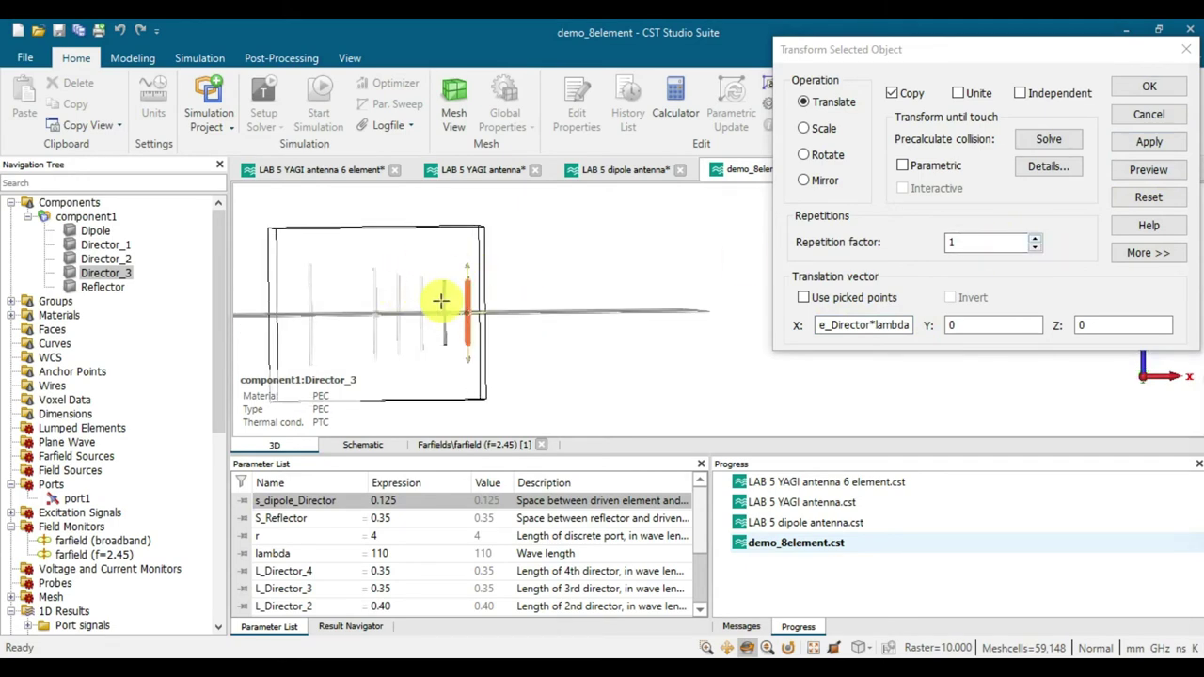
pyautogui.moveTo(468, 295); pyautogui.dragTo(529, 321)
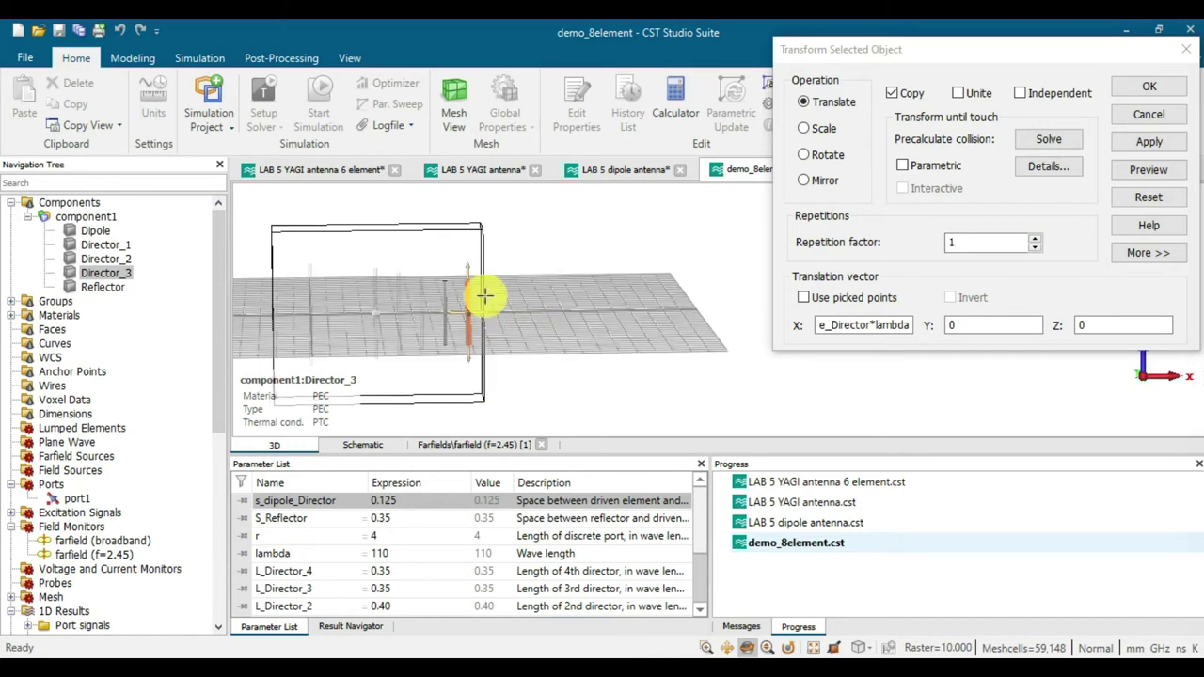